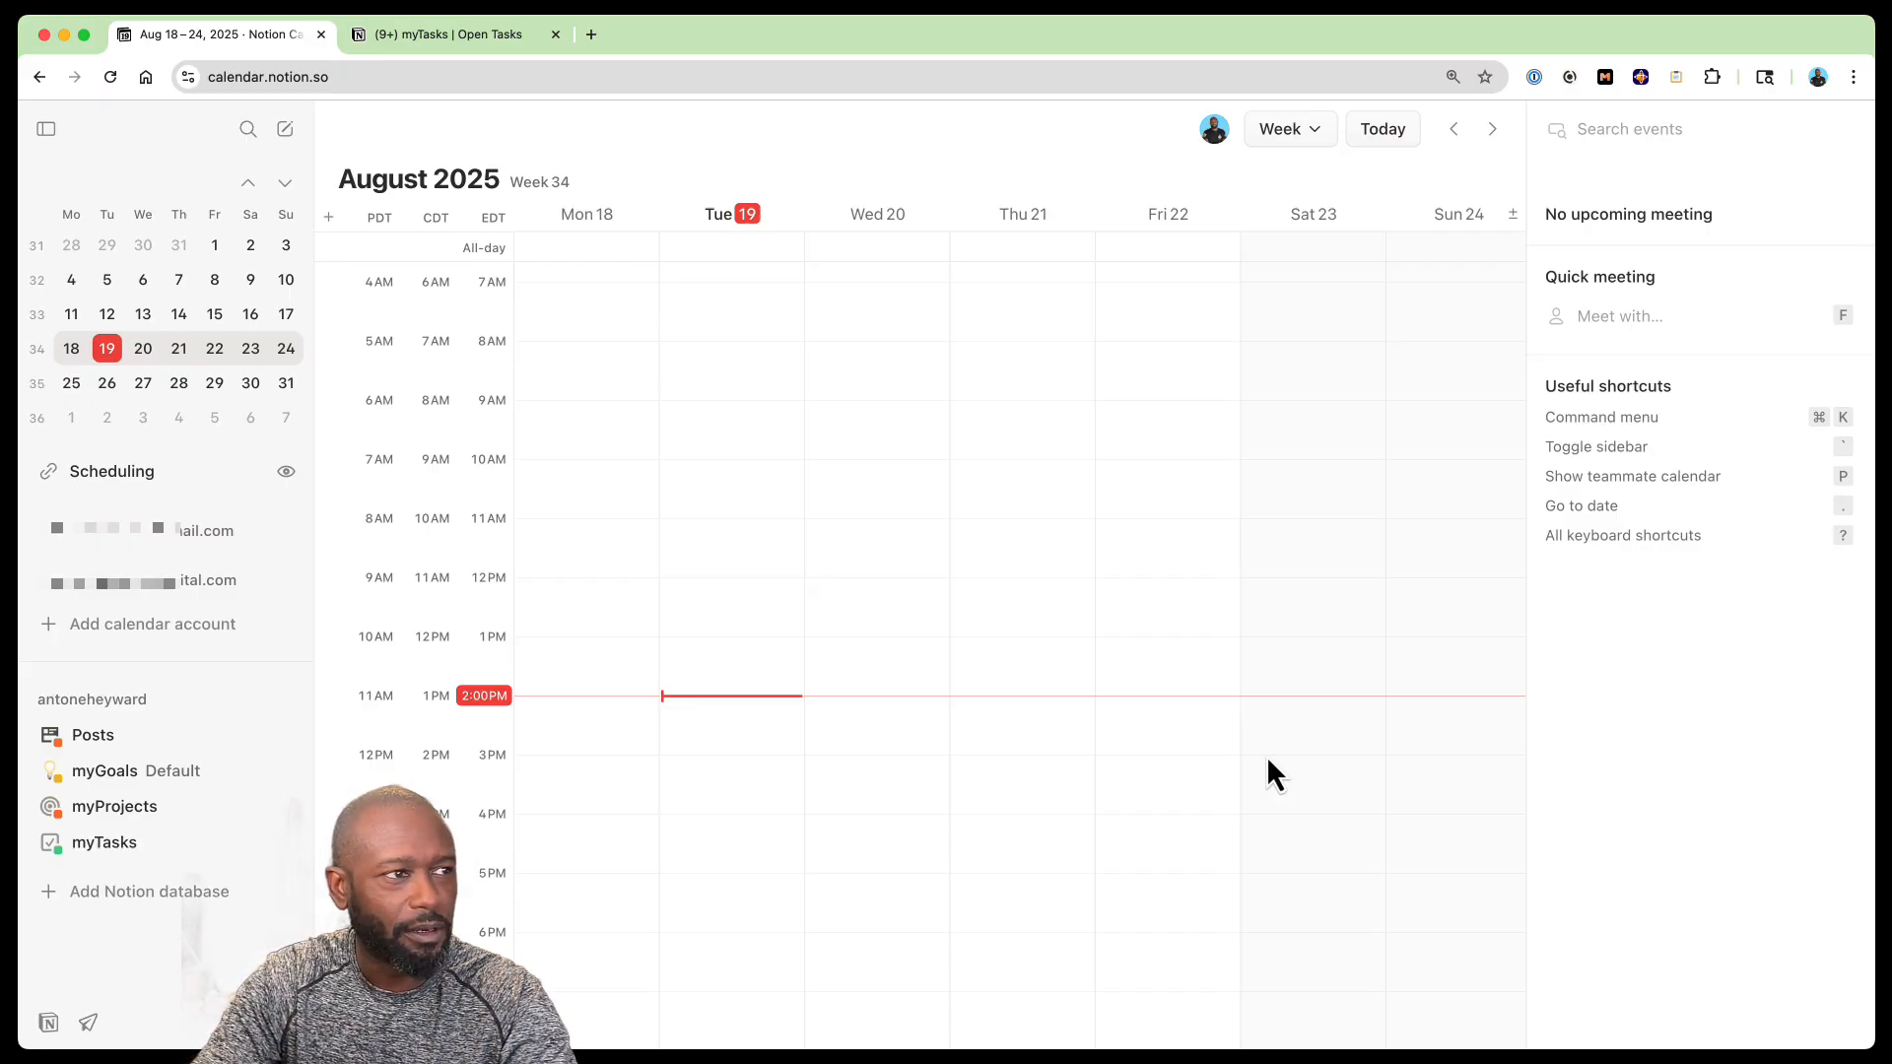
# Open the myTasks database list in Notion Calendar and dock it beside the week view
pyautogui.click(120, 844)
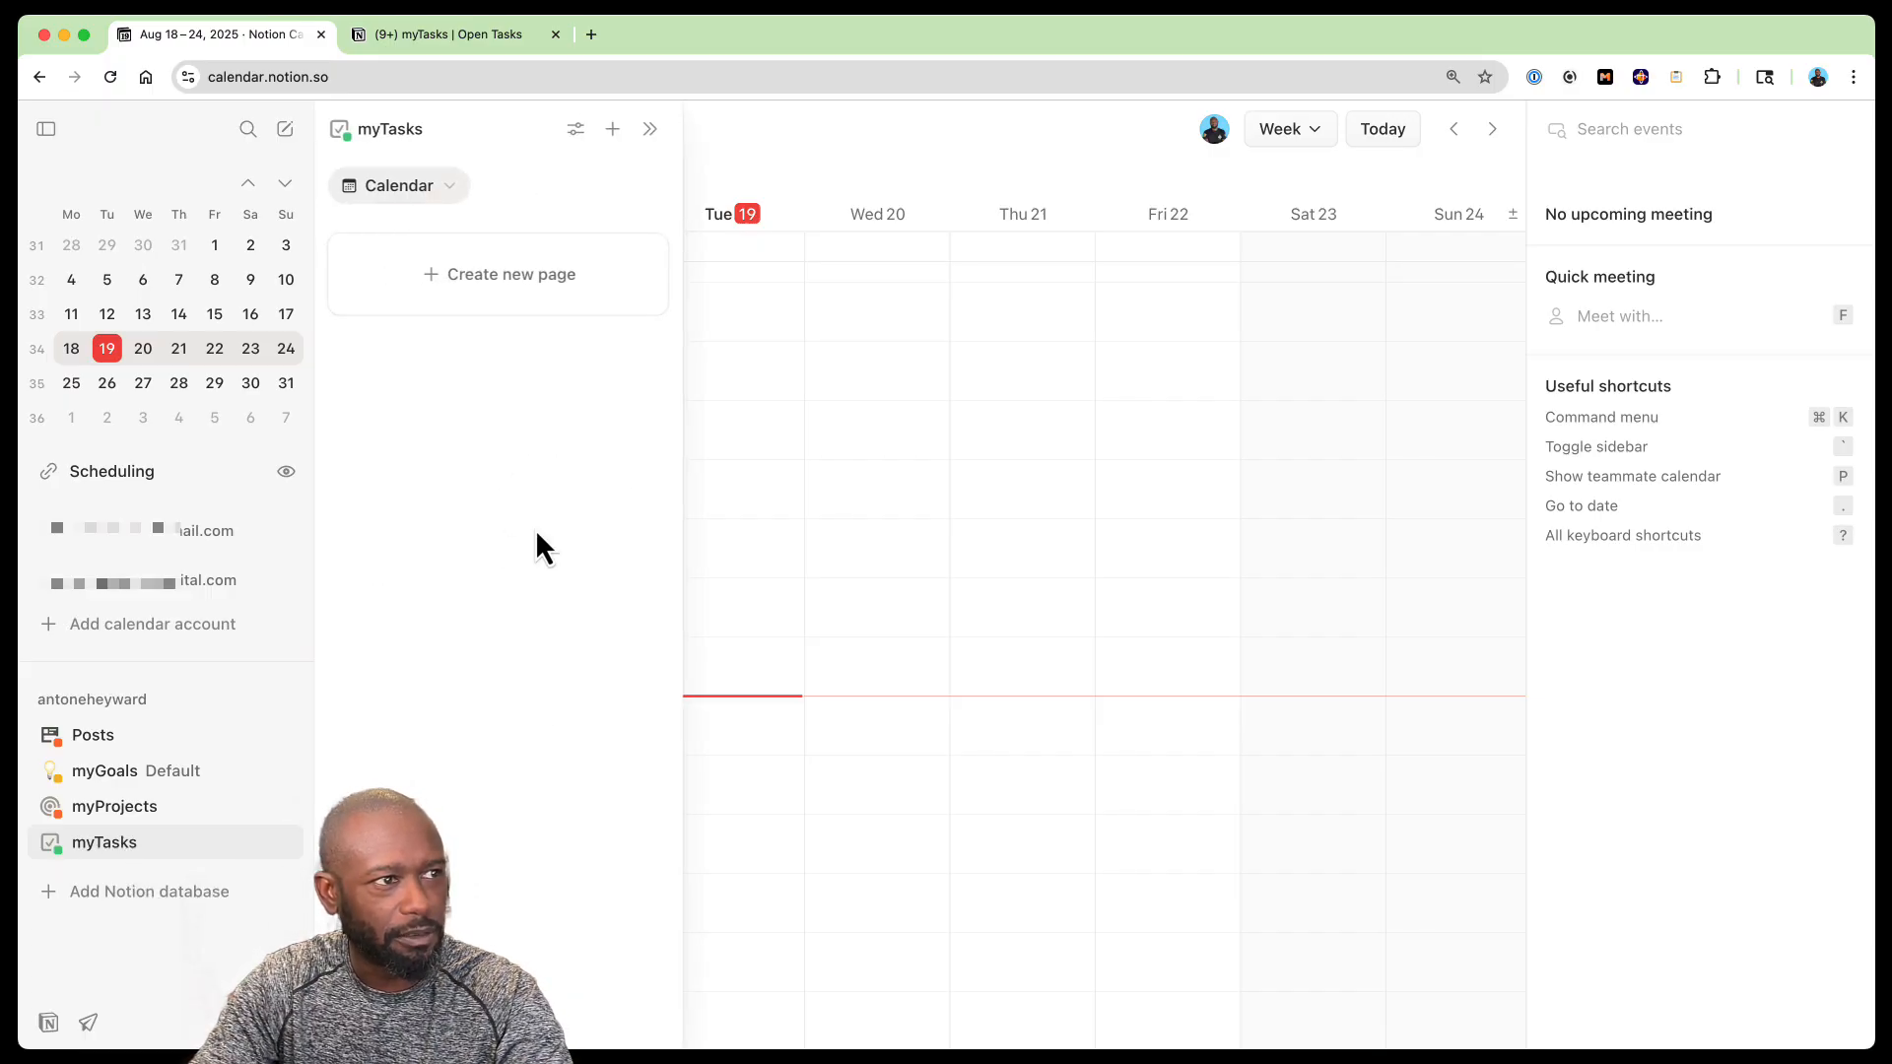
pyautogui.click(650, 129)
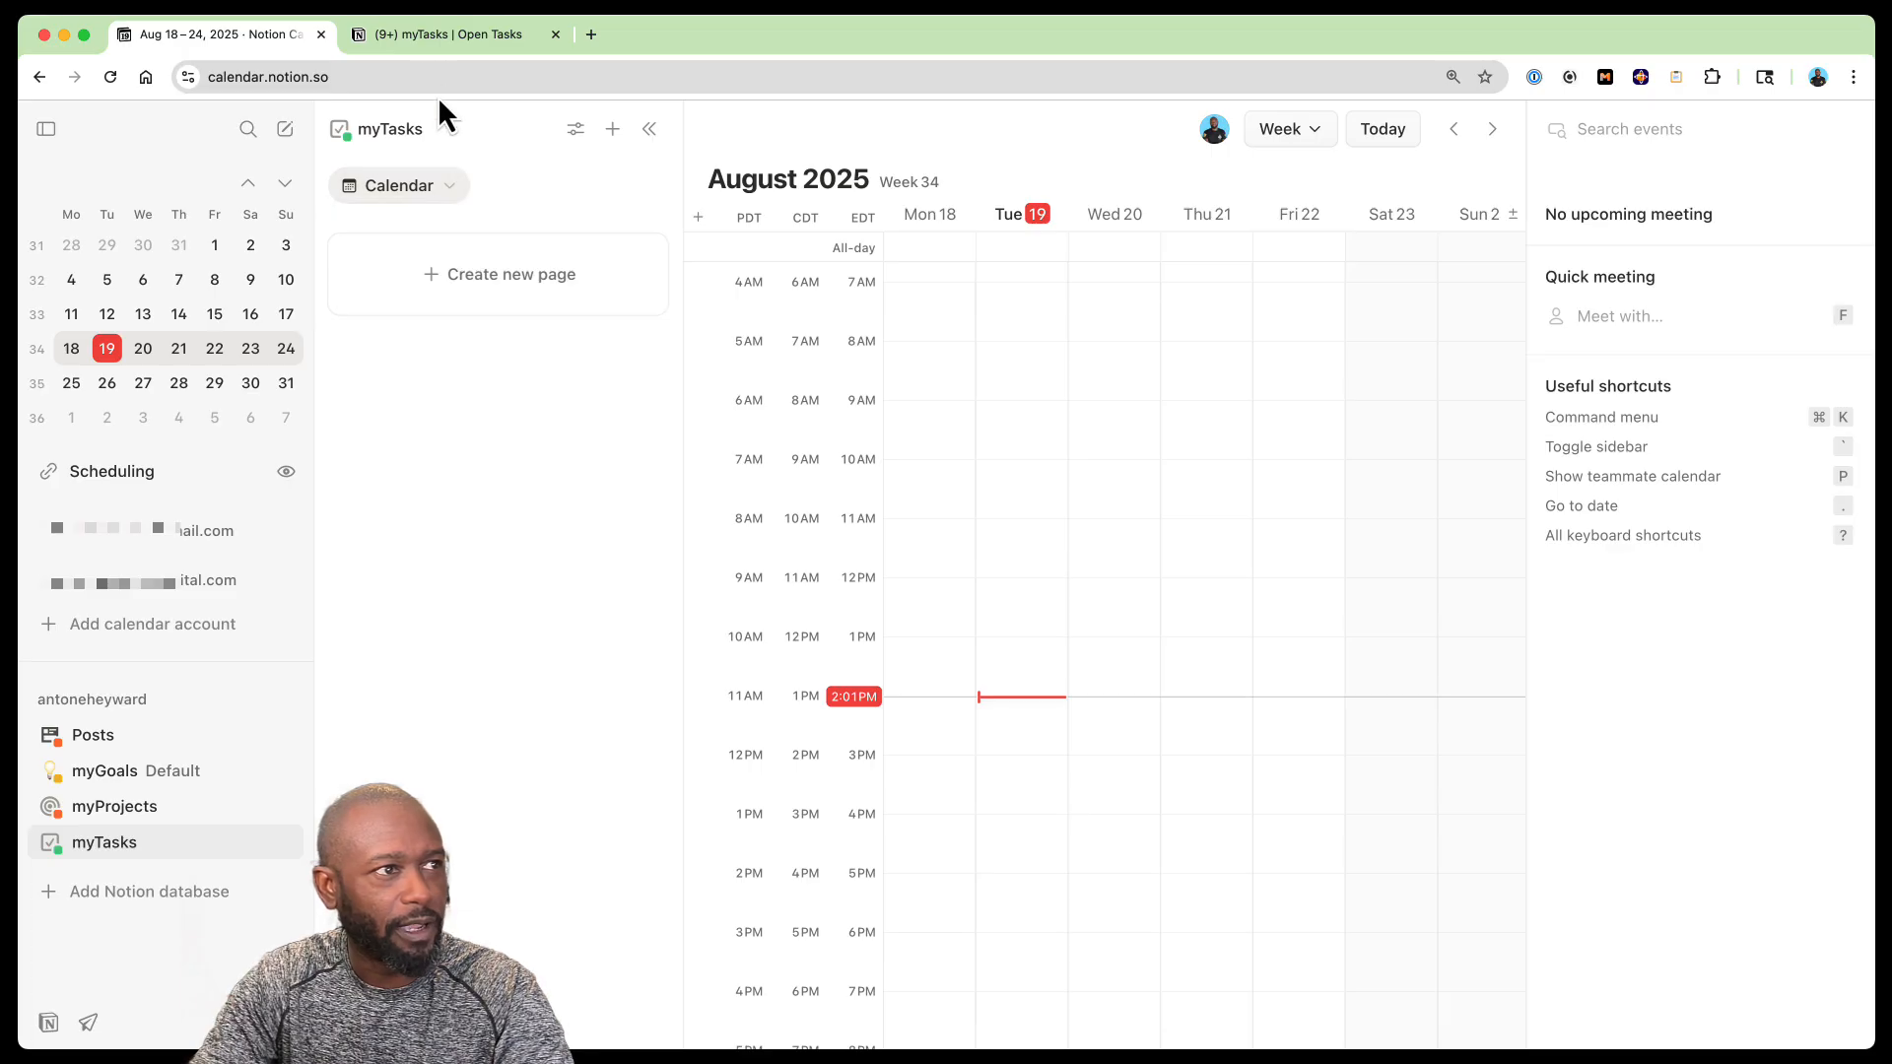
# Switch to the myTasks database in Notion and add an open task named Task Test 1
pyautogui.click(443, 34)
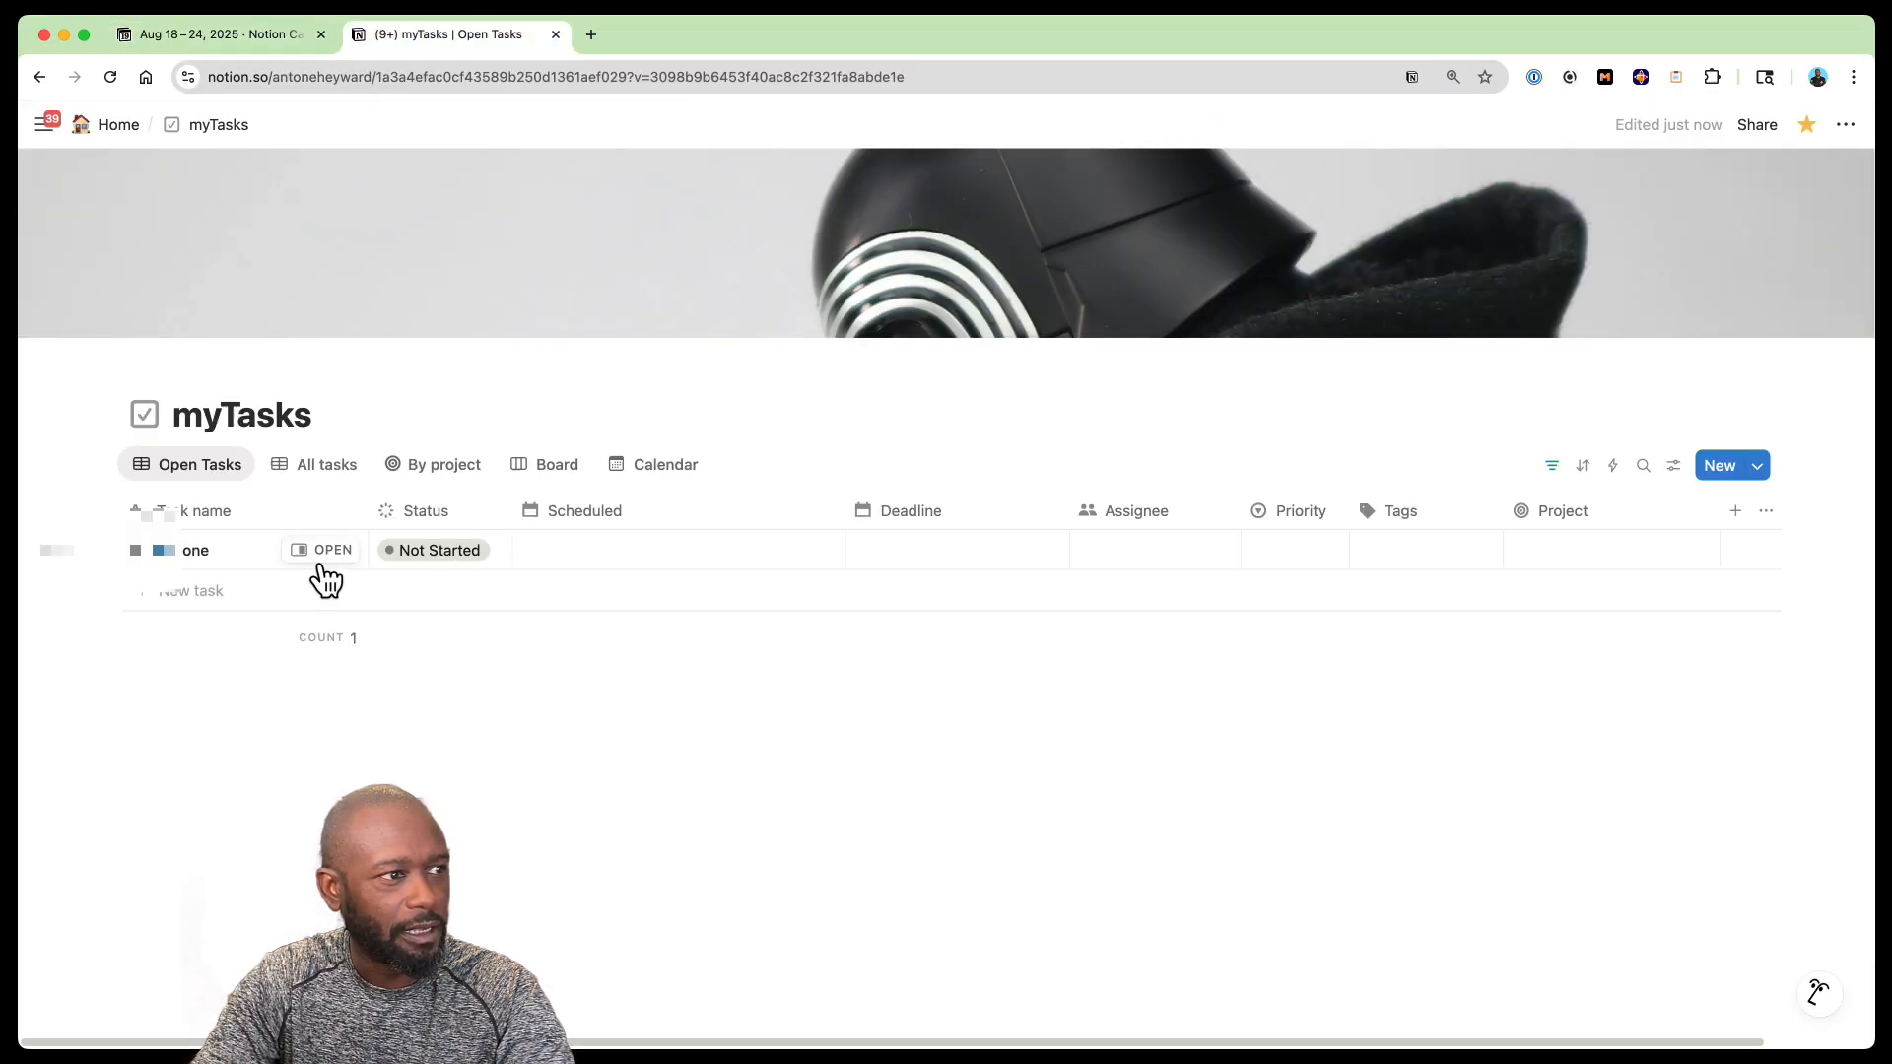
pyautogui.click(236, 590)
pyautogui.write('Task')
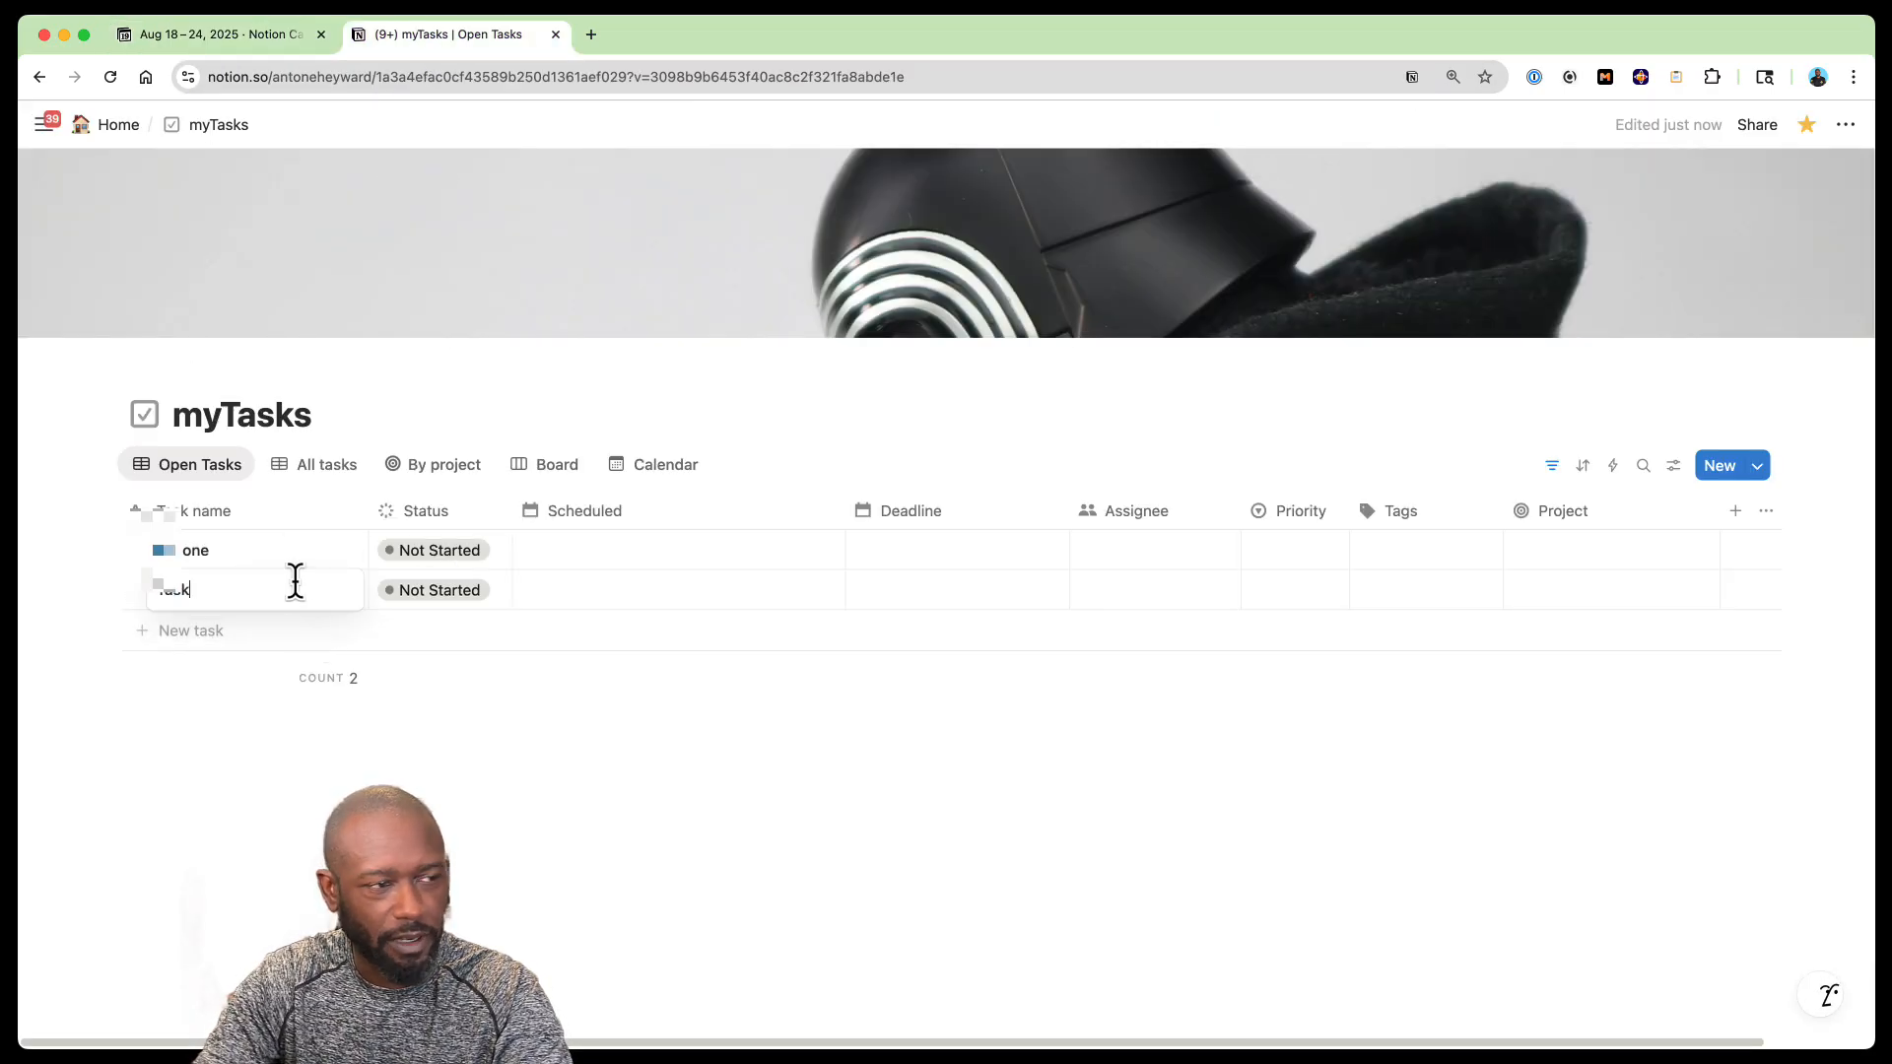
pyautogui.write(' Test 1')
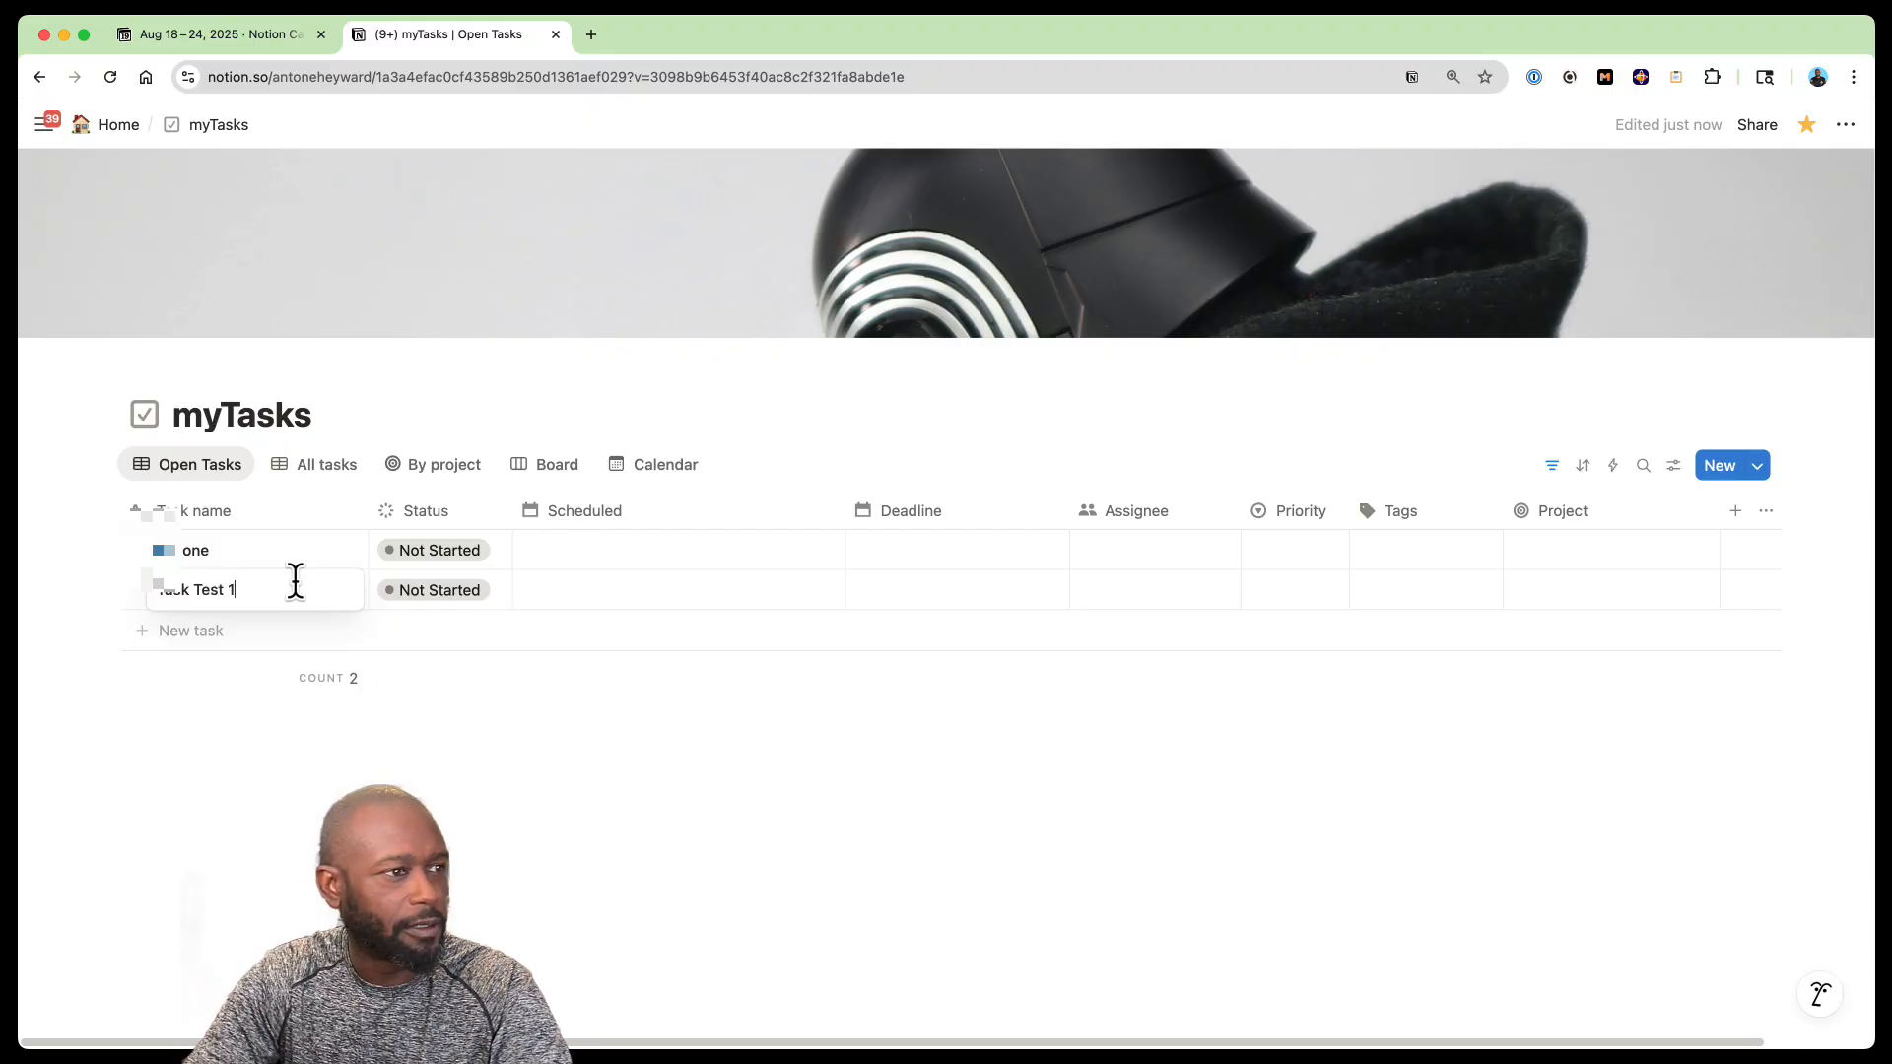
pyautogui.press('Escape')
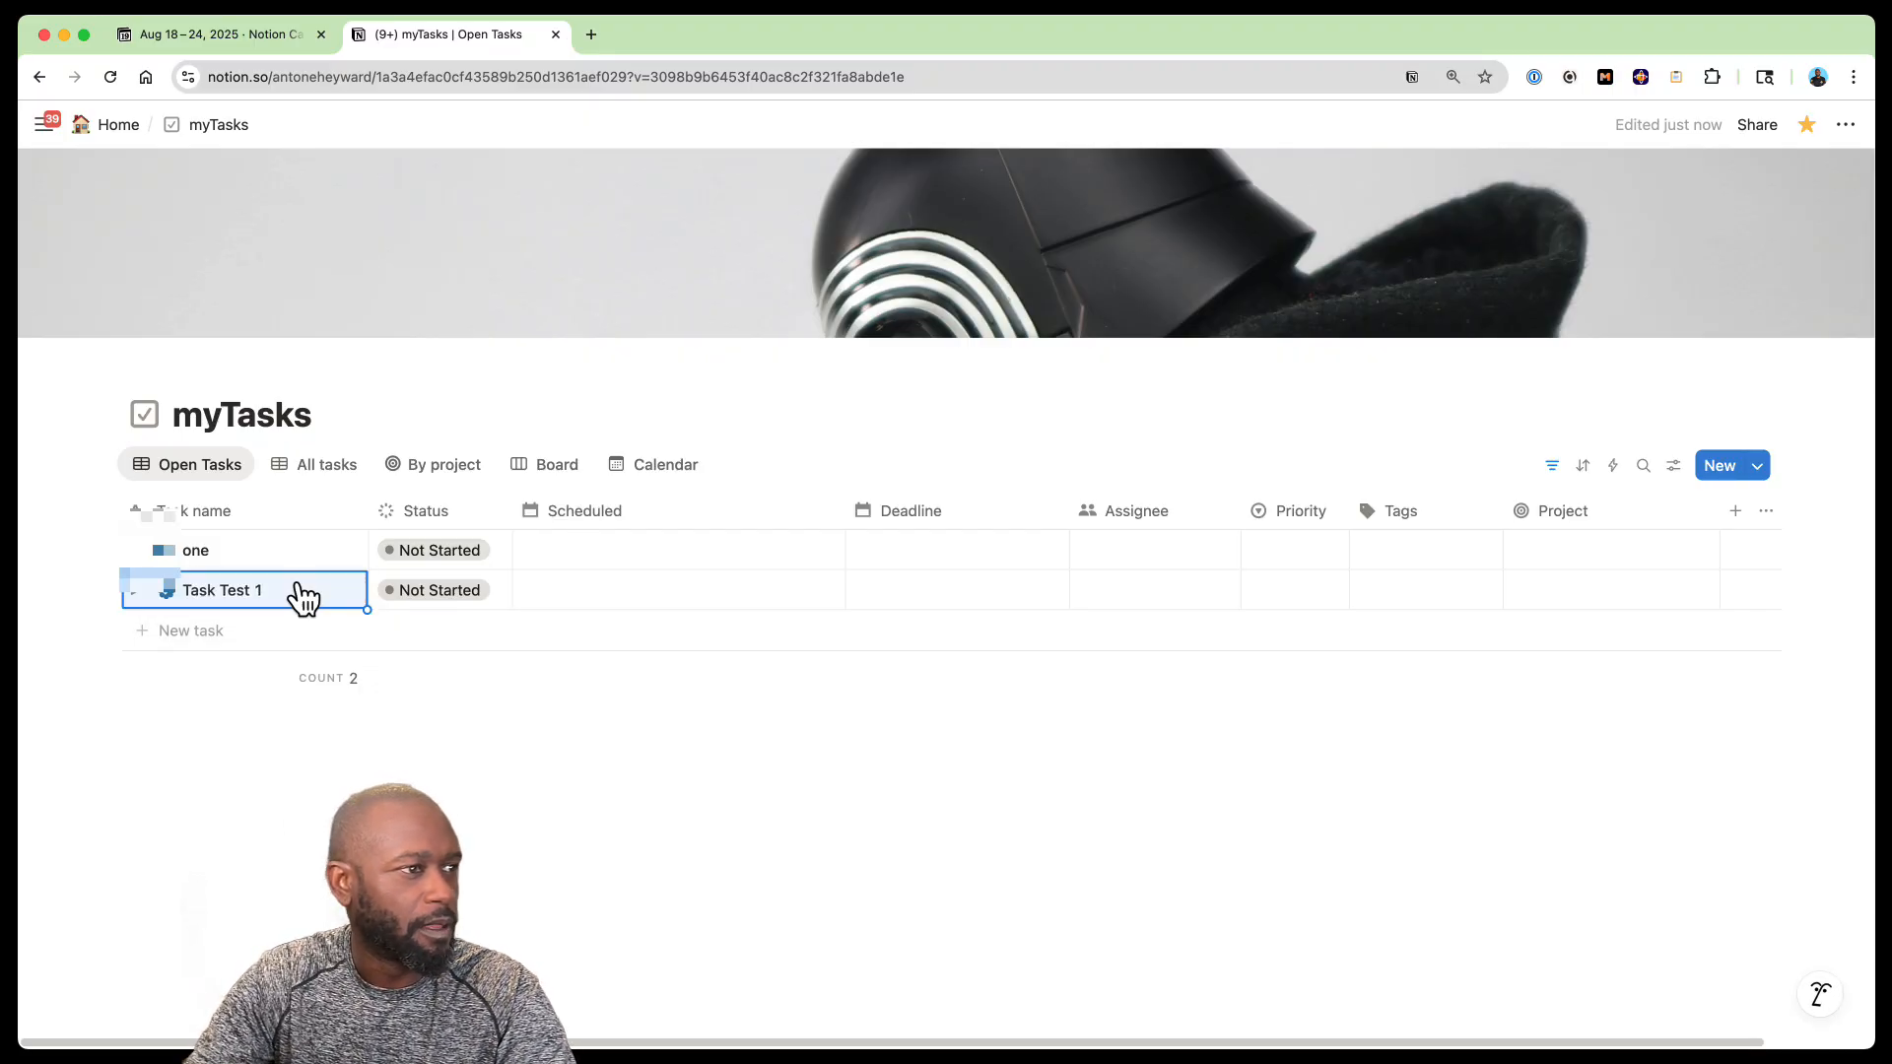
pyautogui.press('Escape')
# Rename the first open task as "one test"
pyautogui.click(231, 563)
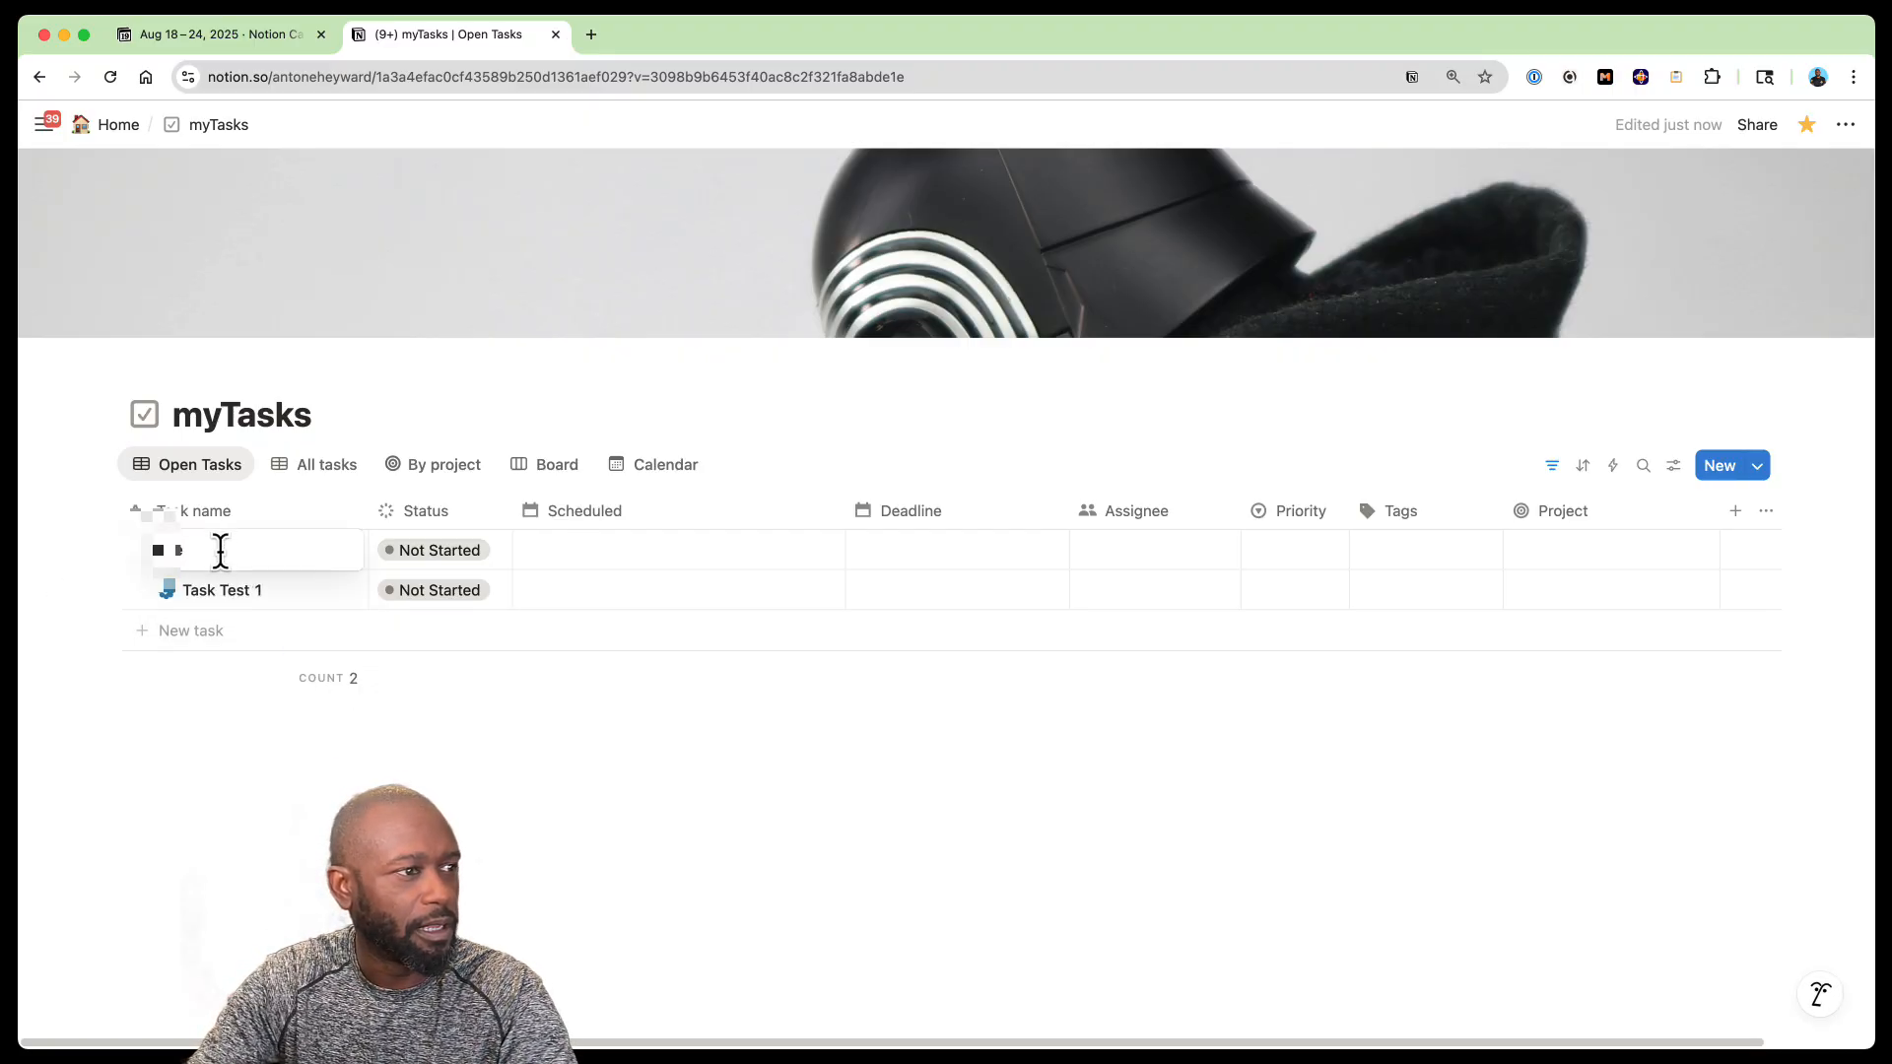
pyautogui.write('test')
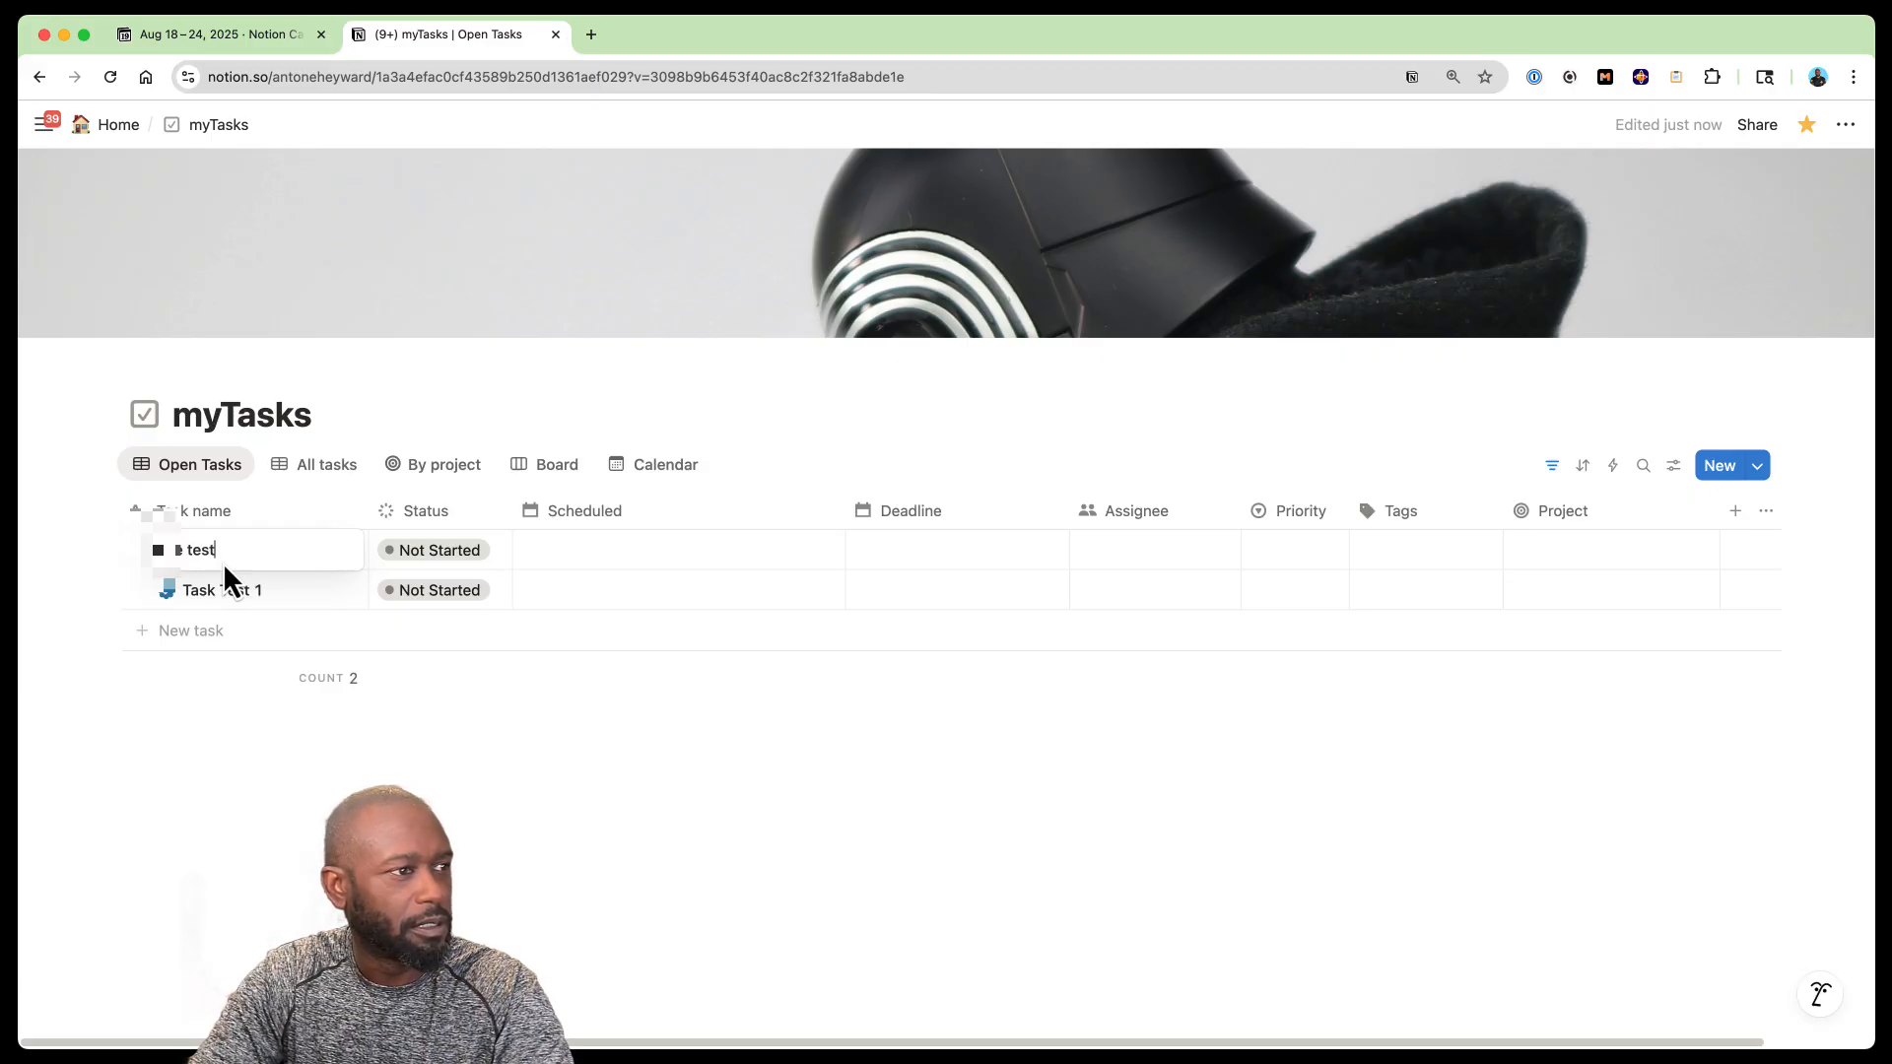
pyautogui.press('Return')
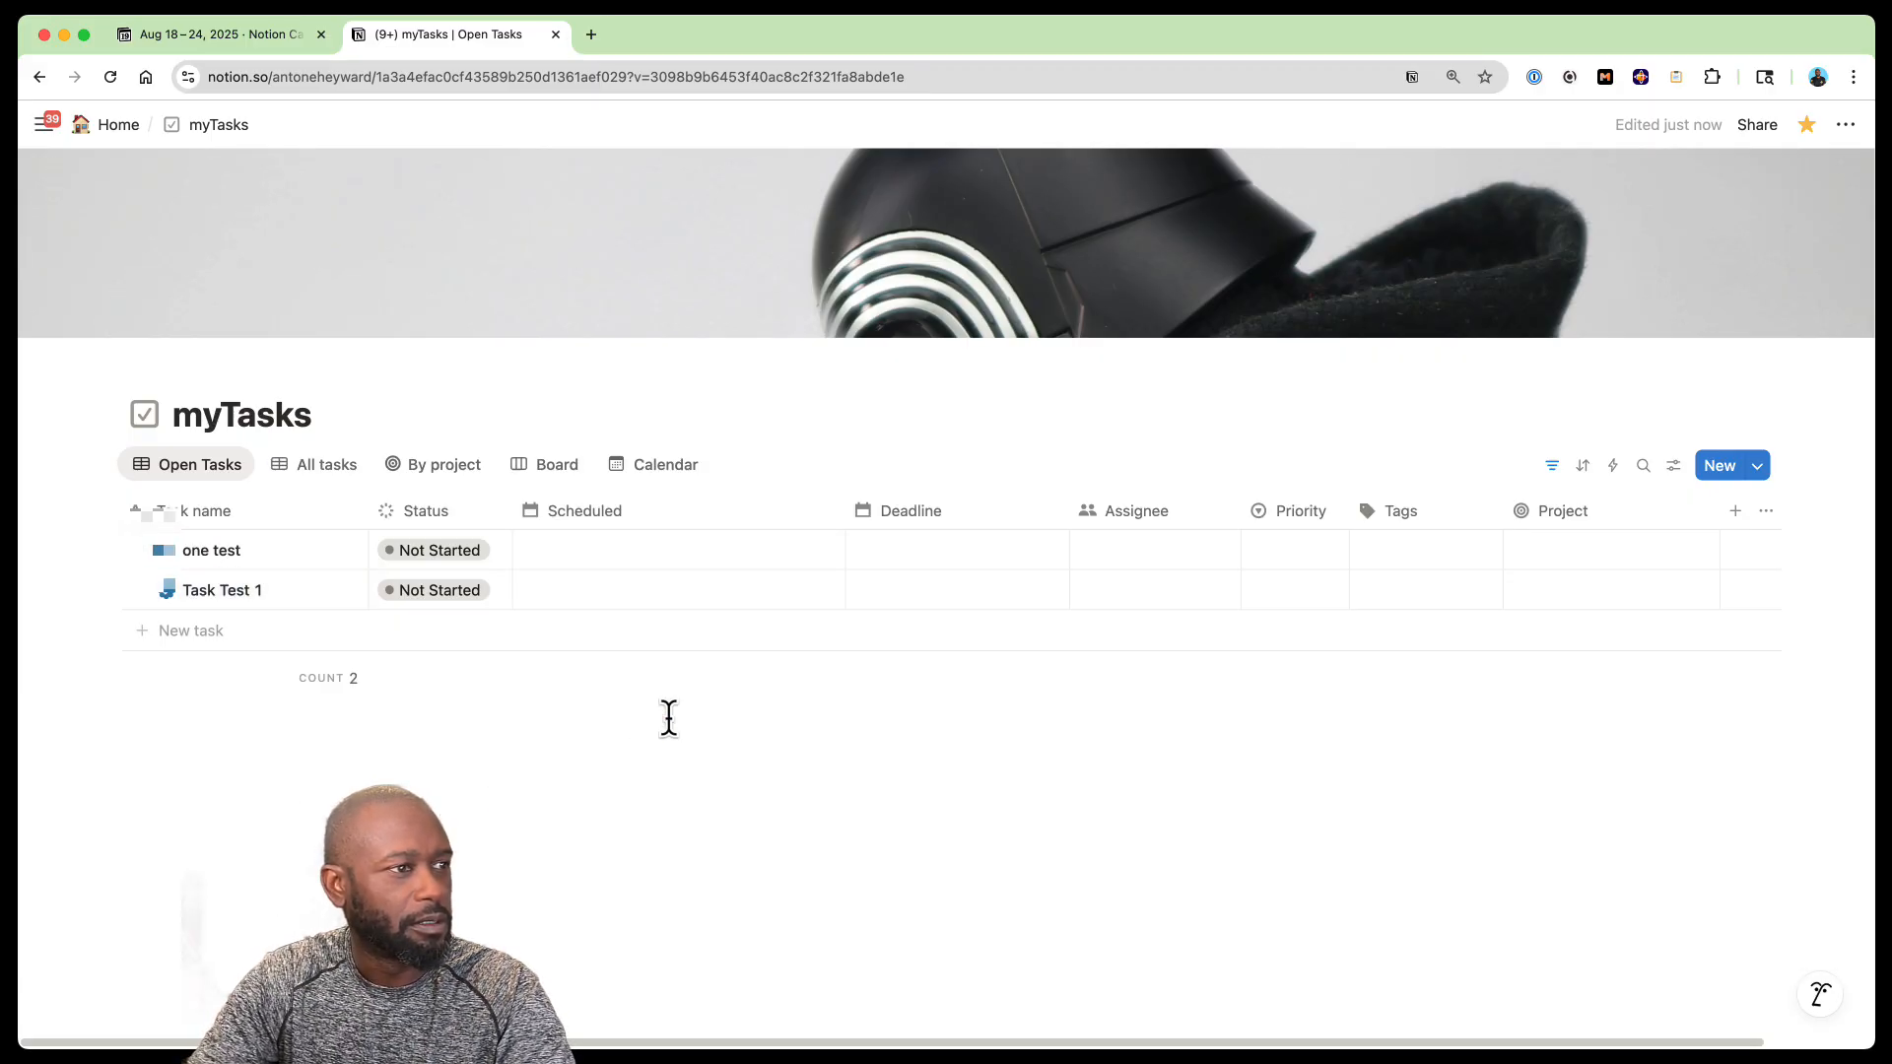
# Return to Notion Calendar, reopen the myTasks list to refresh its tasks, and dock it beside the calendar
pyautogui.click(286, 36)
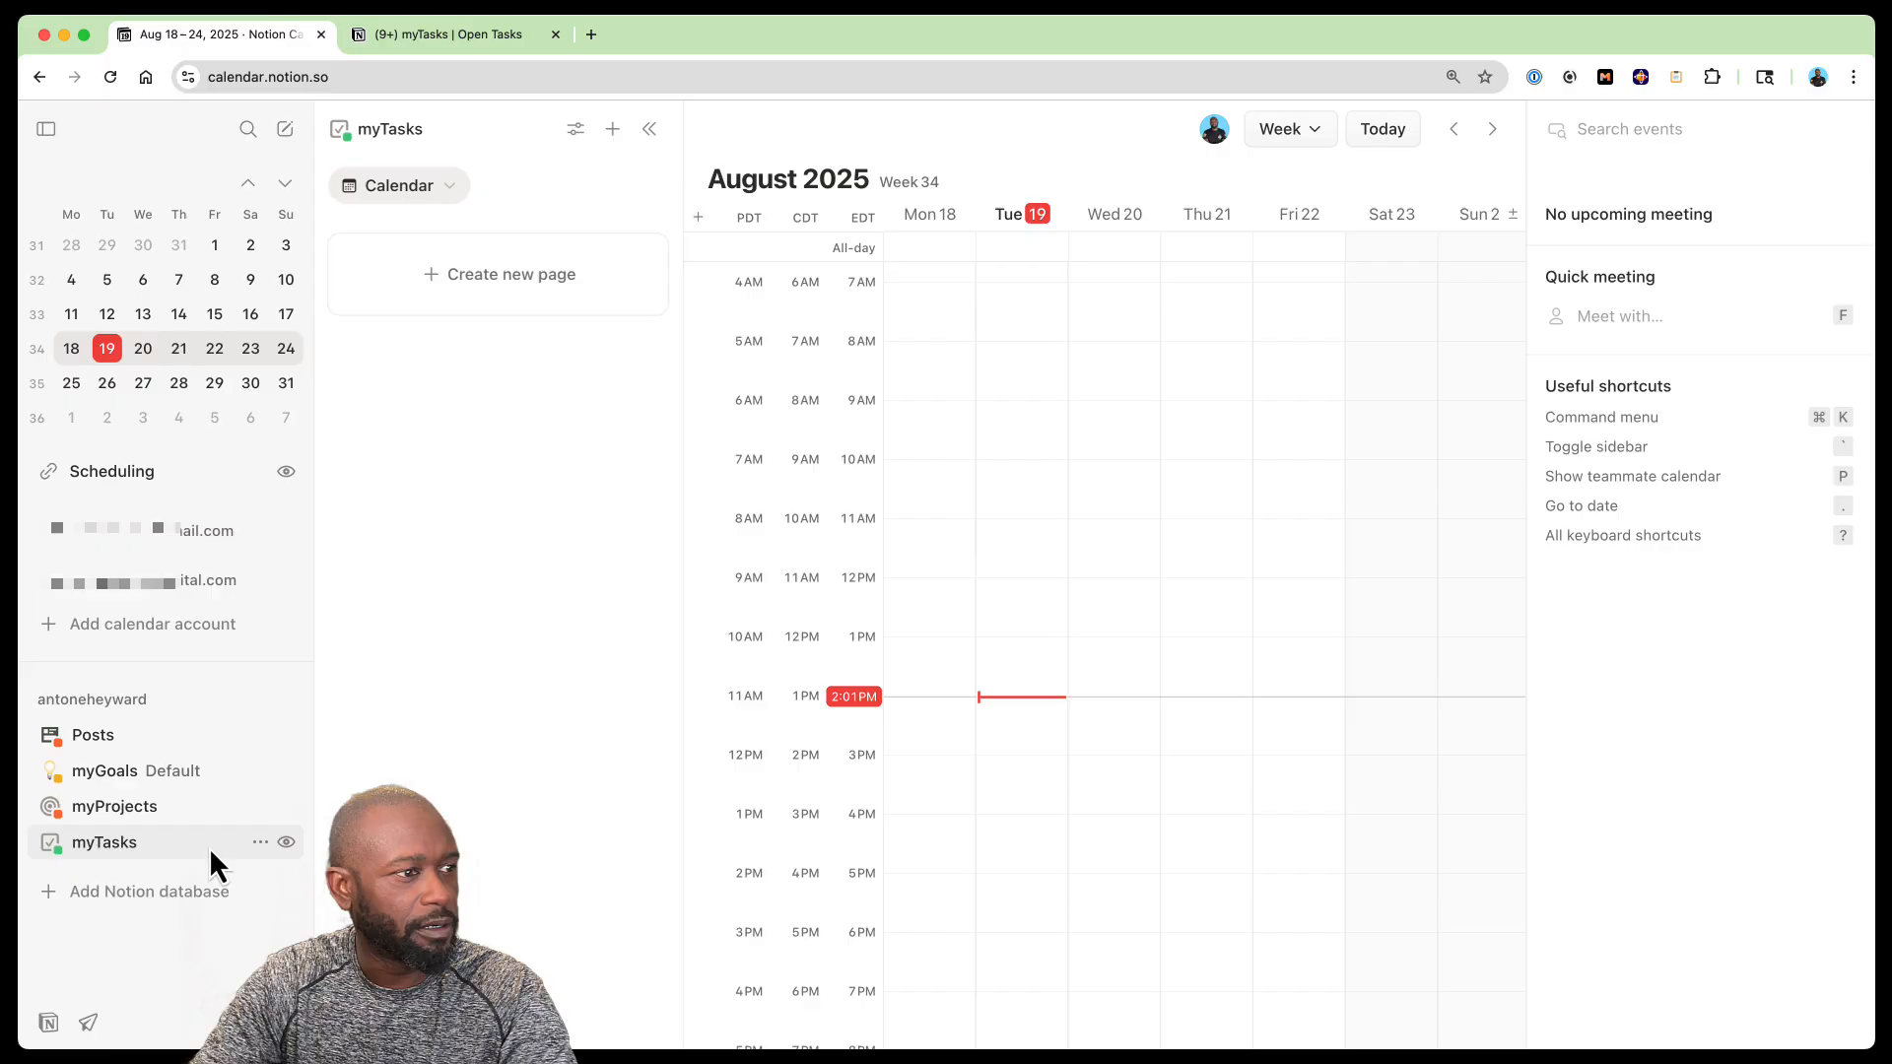
pyautogui.click(170, 844)
pyautogui.click(168, 840)
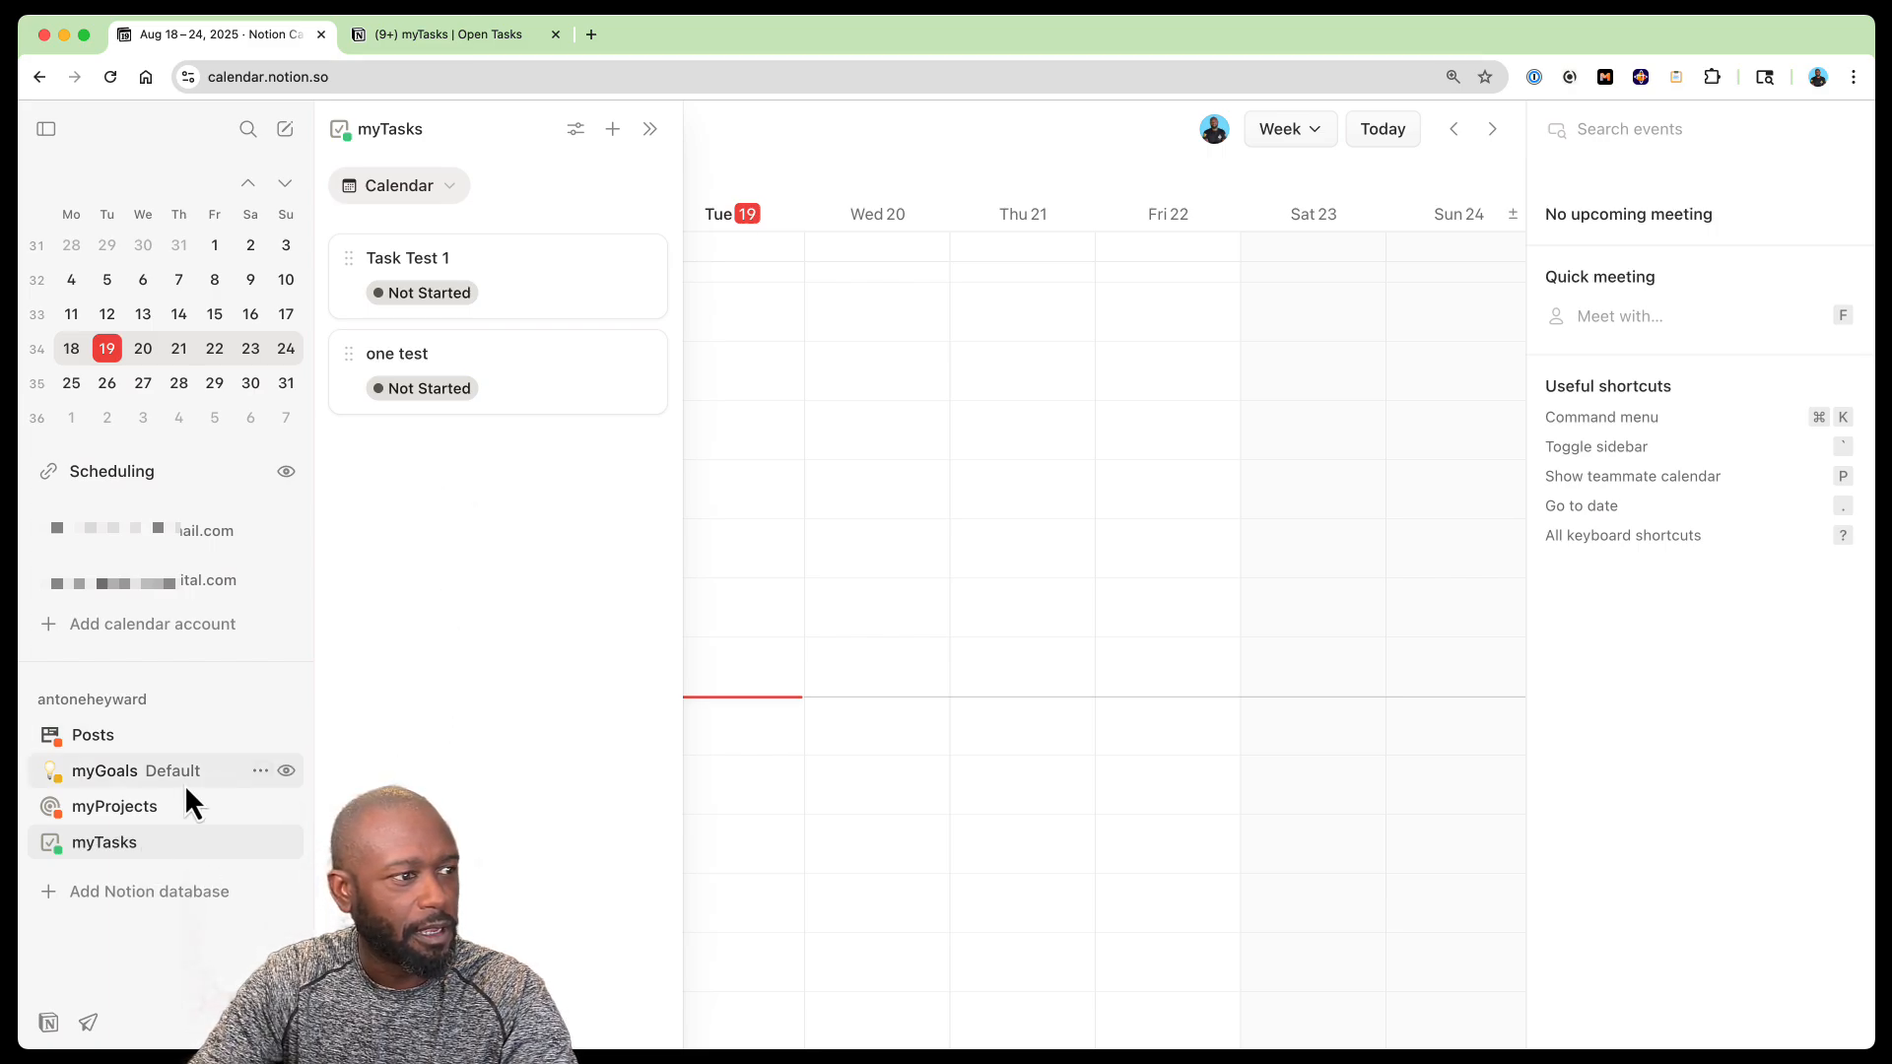
pyautogui.click(130, 846)
pyautogui.click(138, 843)
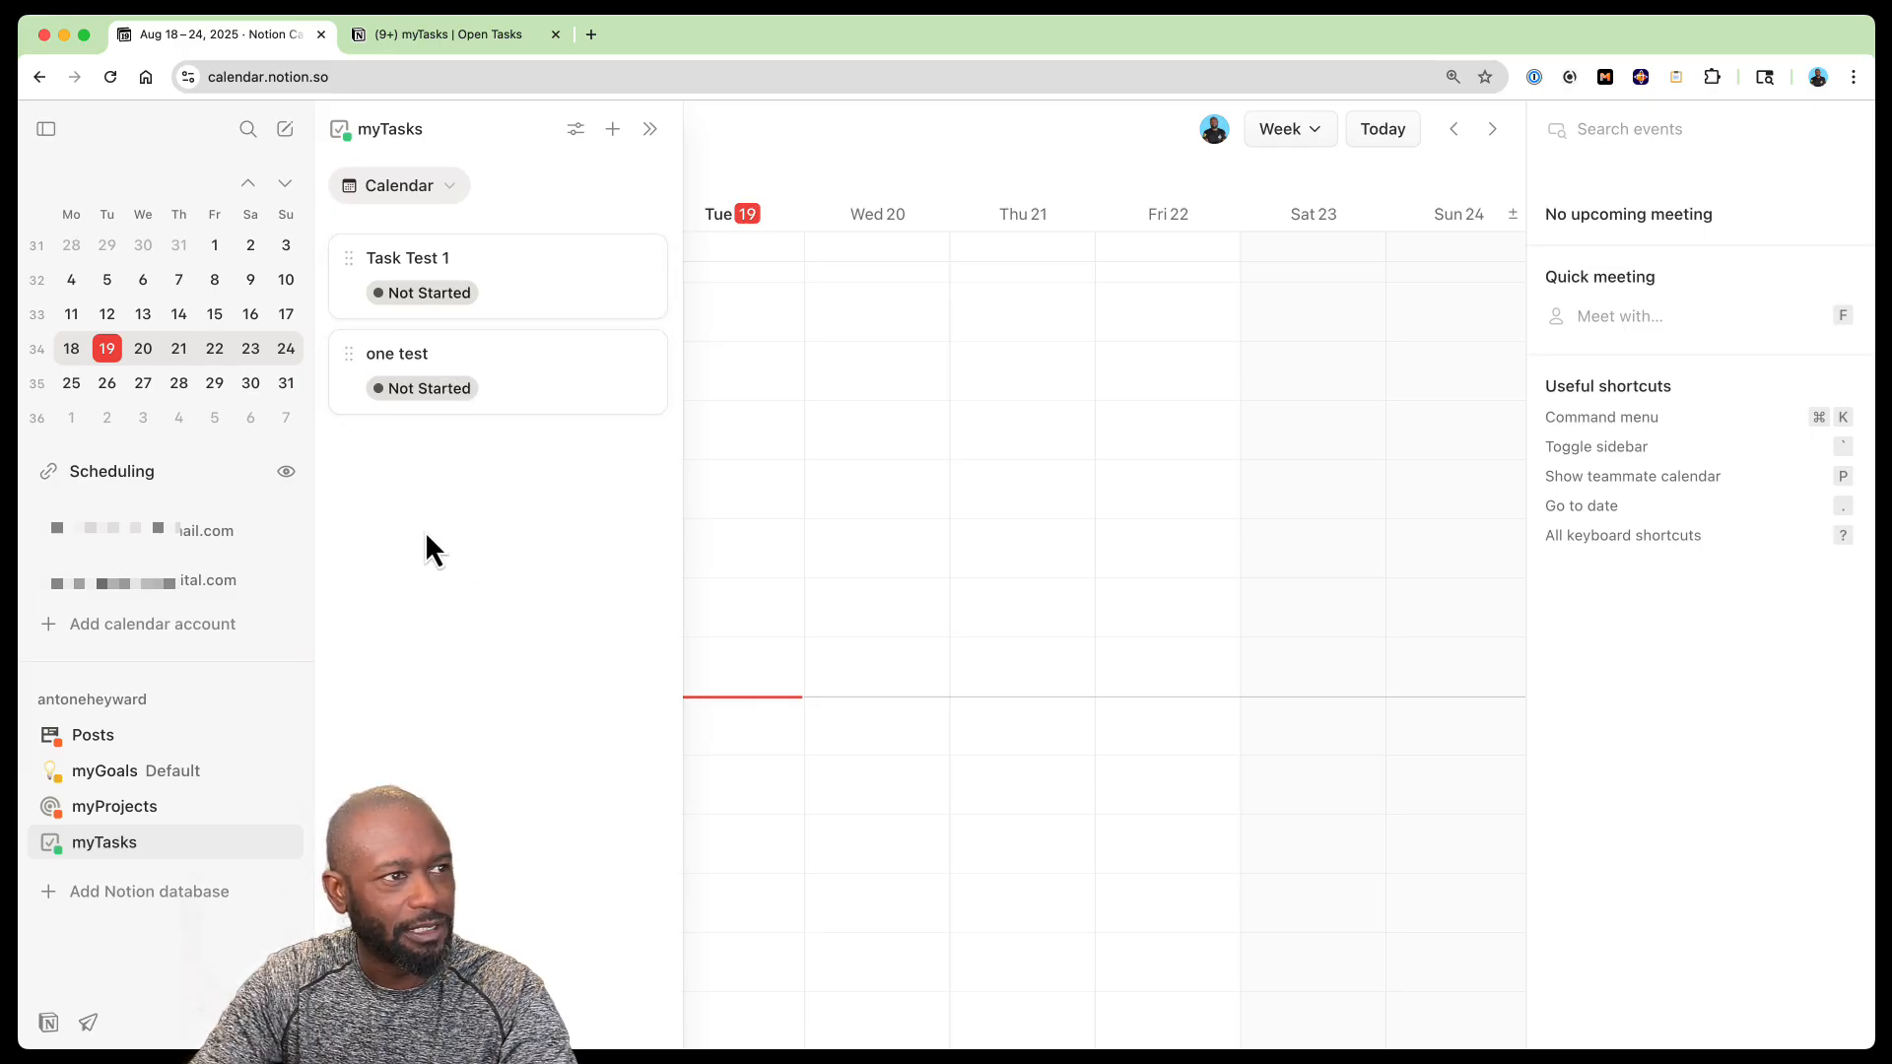
pyautogui.click(649, 129)
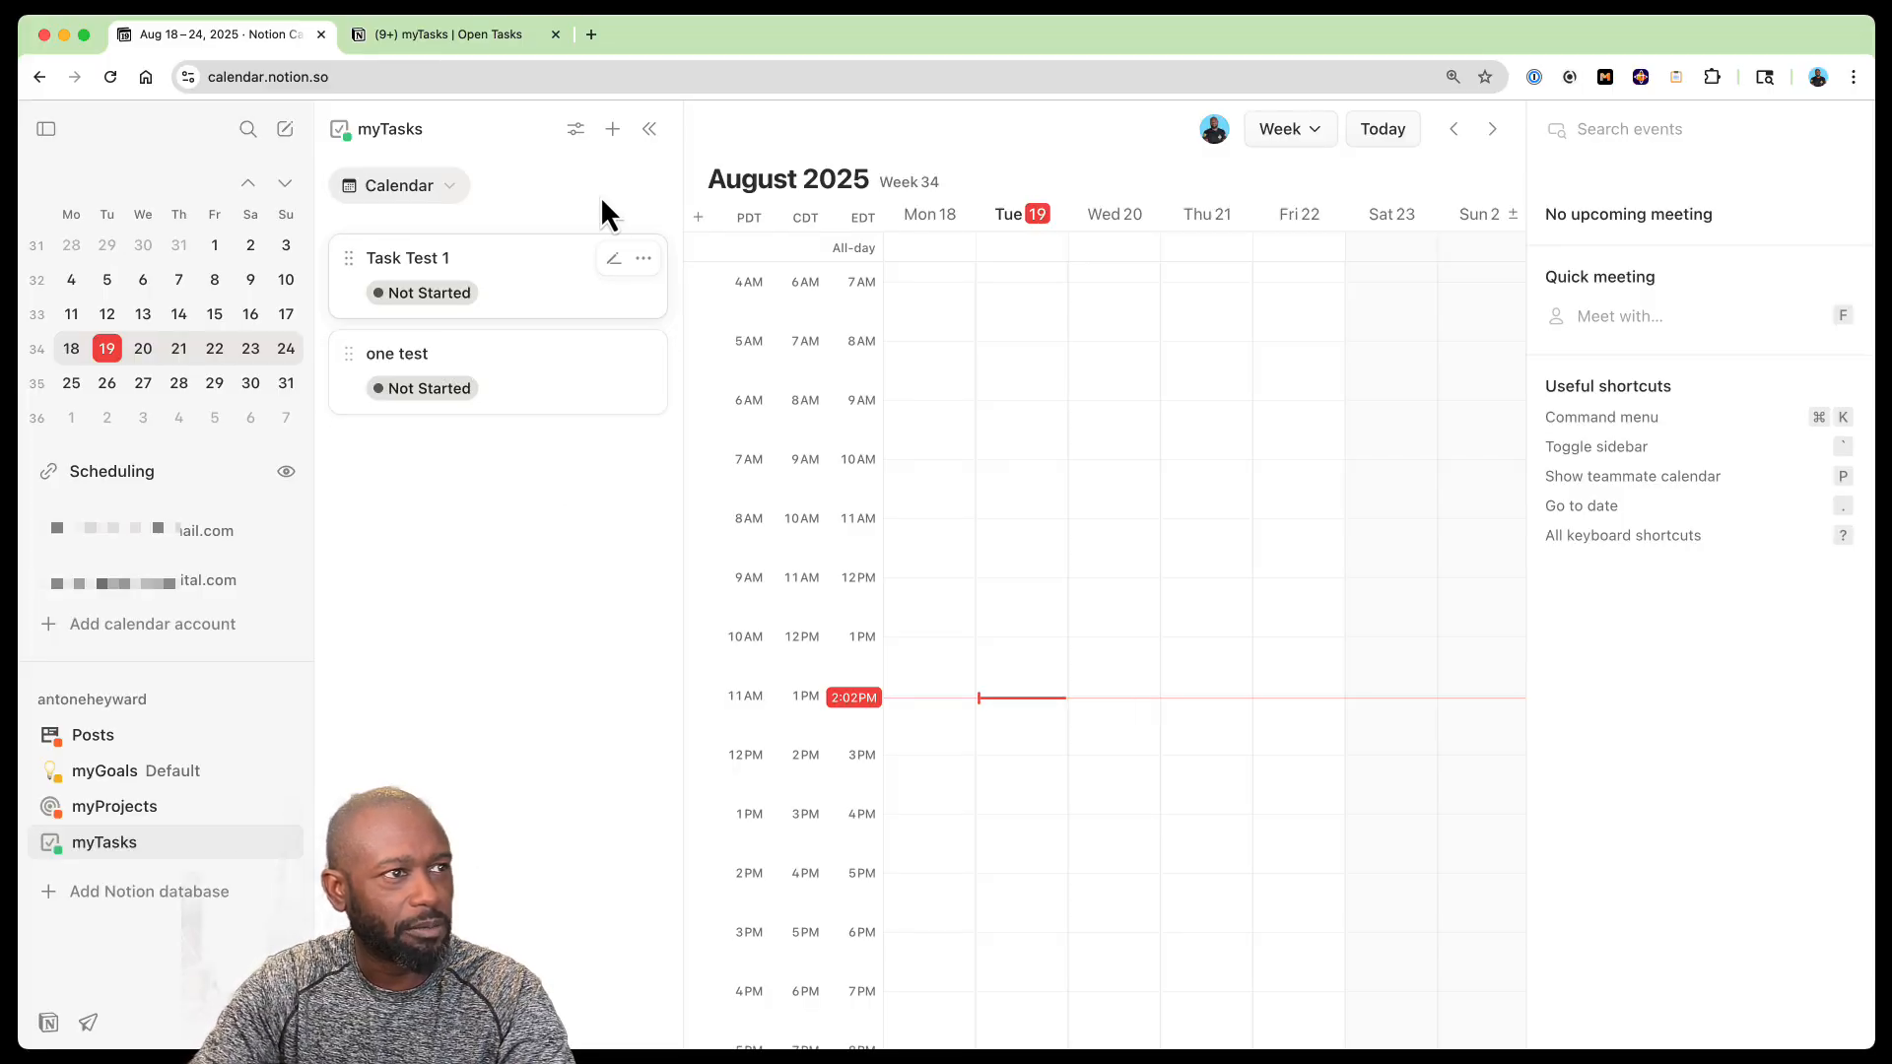
# Create a new page named "two" in the myTasks list
pyautogui.click(612, 129)
pyautogui.click(425, 445)
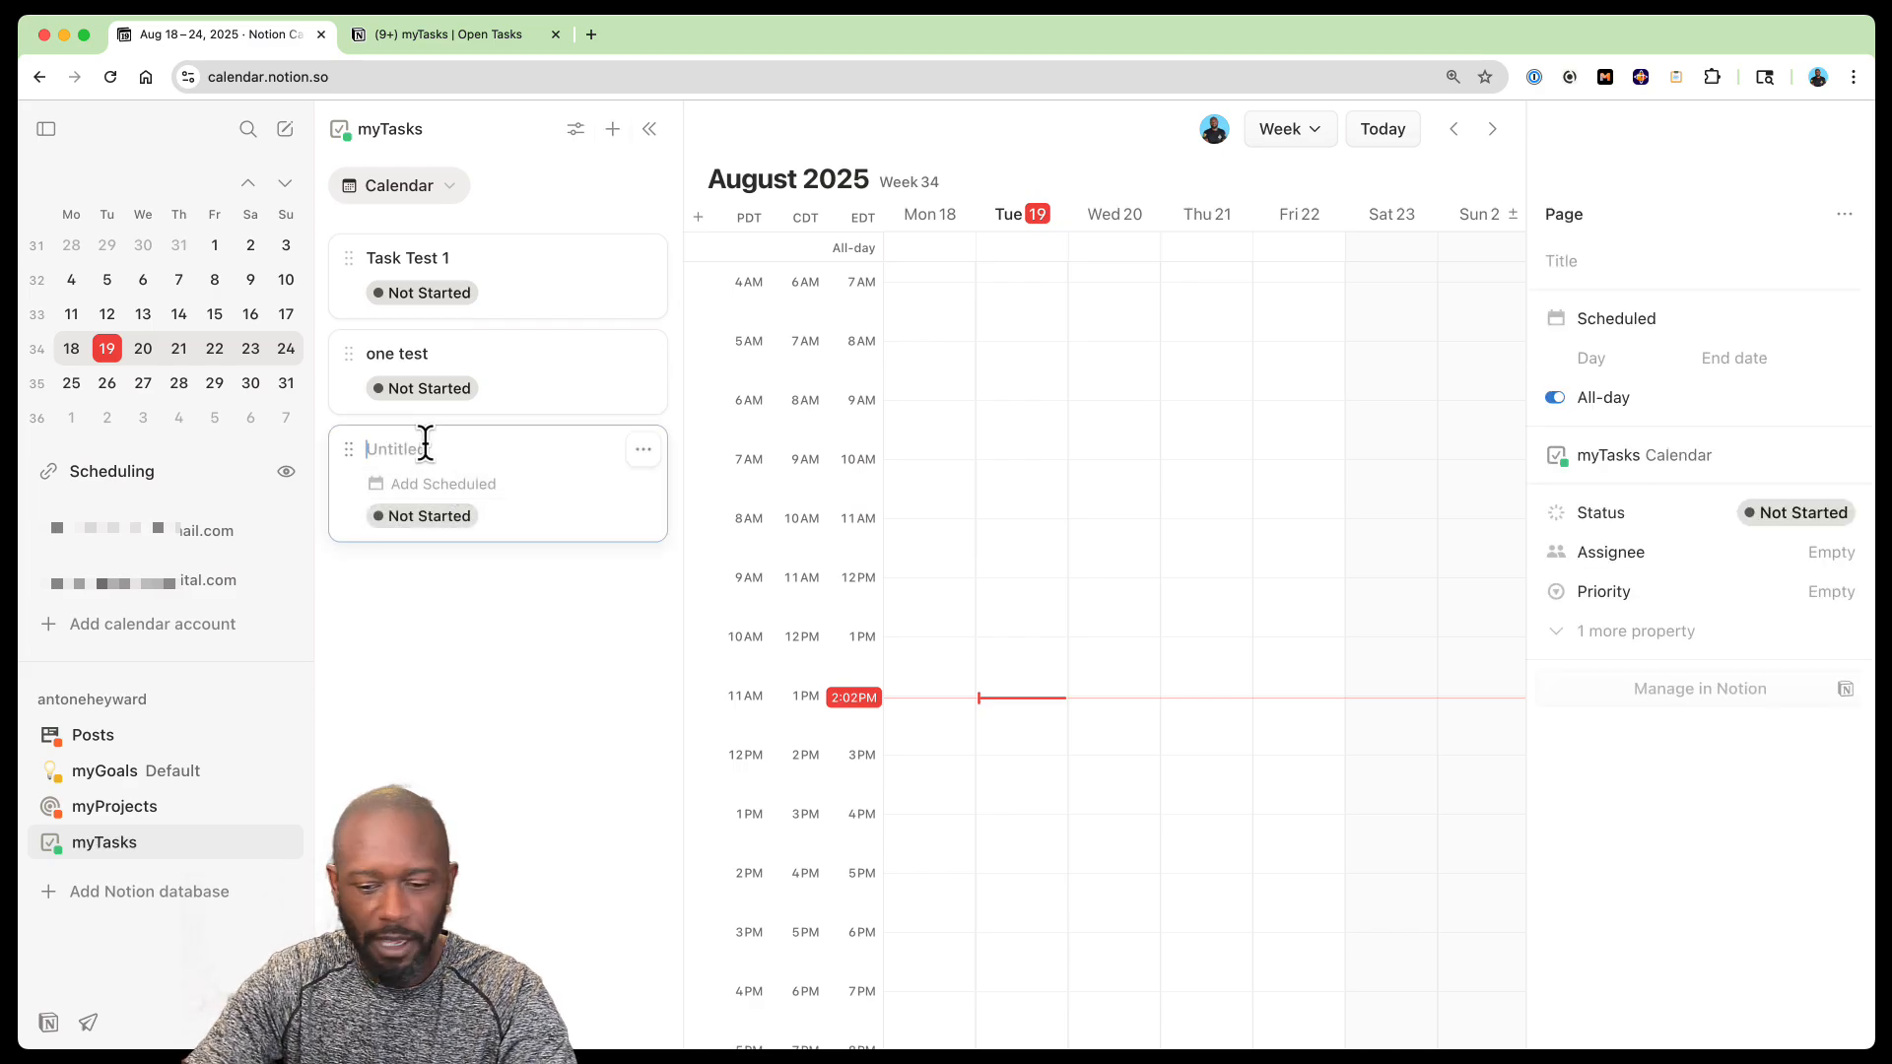
pyautogui.write('two')
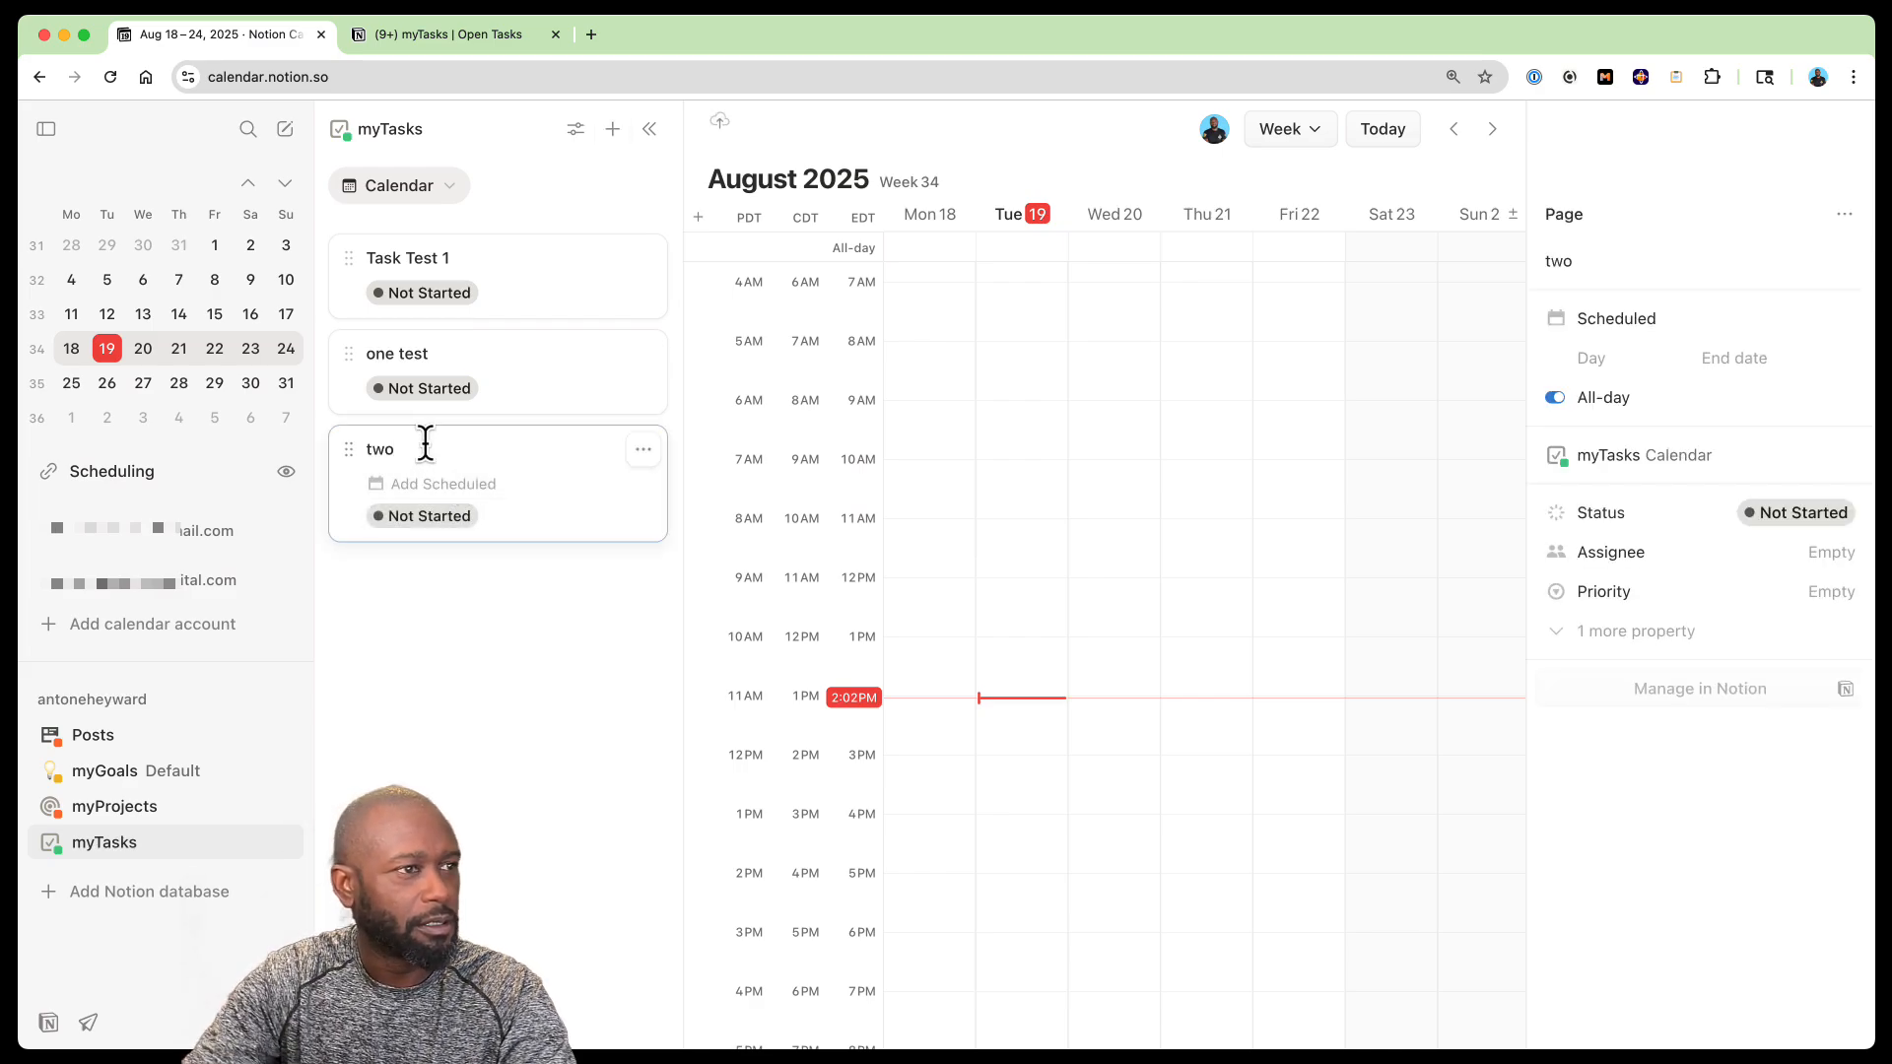
pyautogui.click(512, 772)
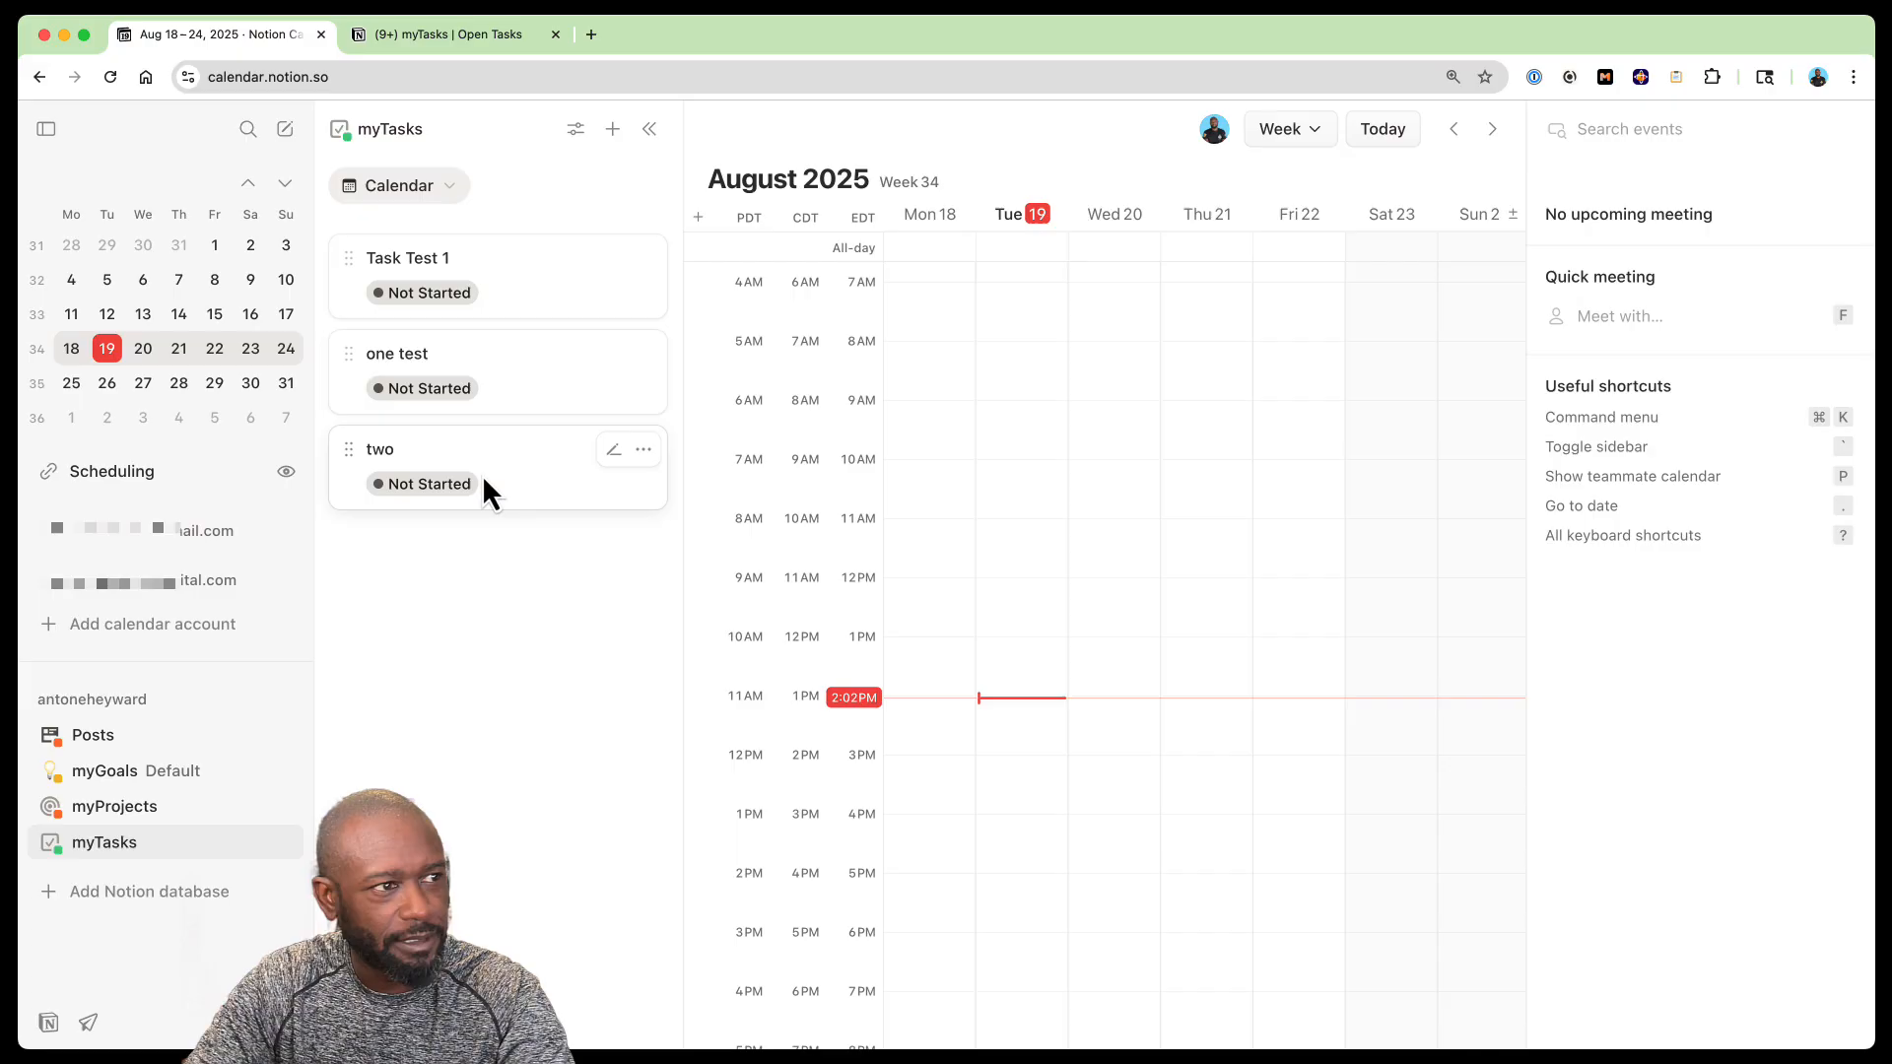
# Set the status of the "two" and "one test" tasks to In Progress
pyautogui.click(448, 487)
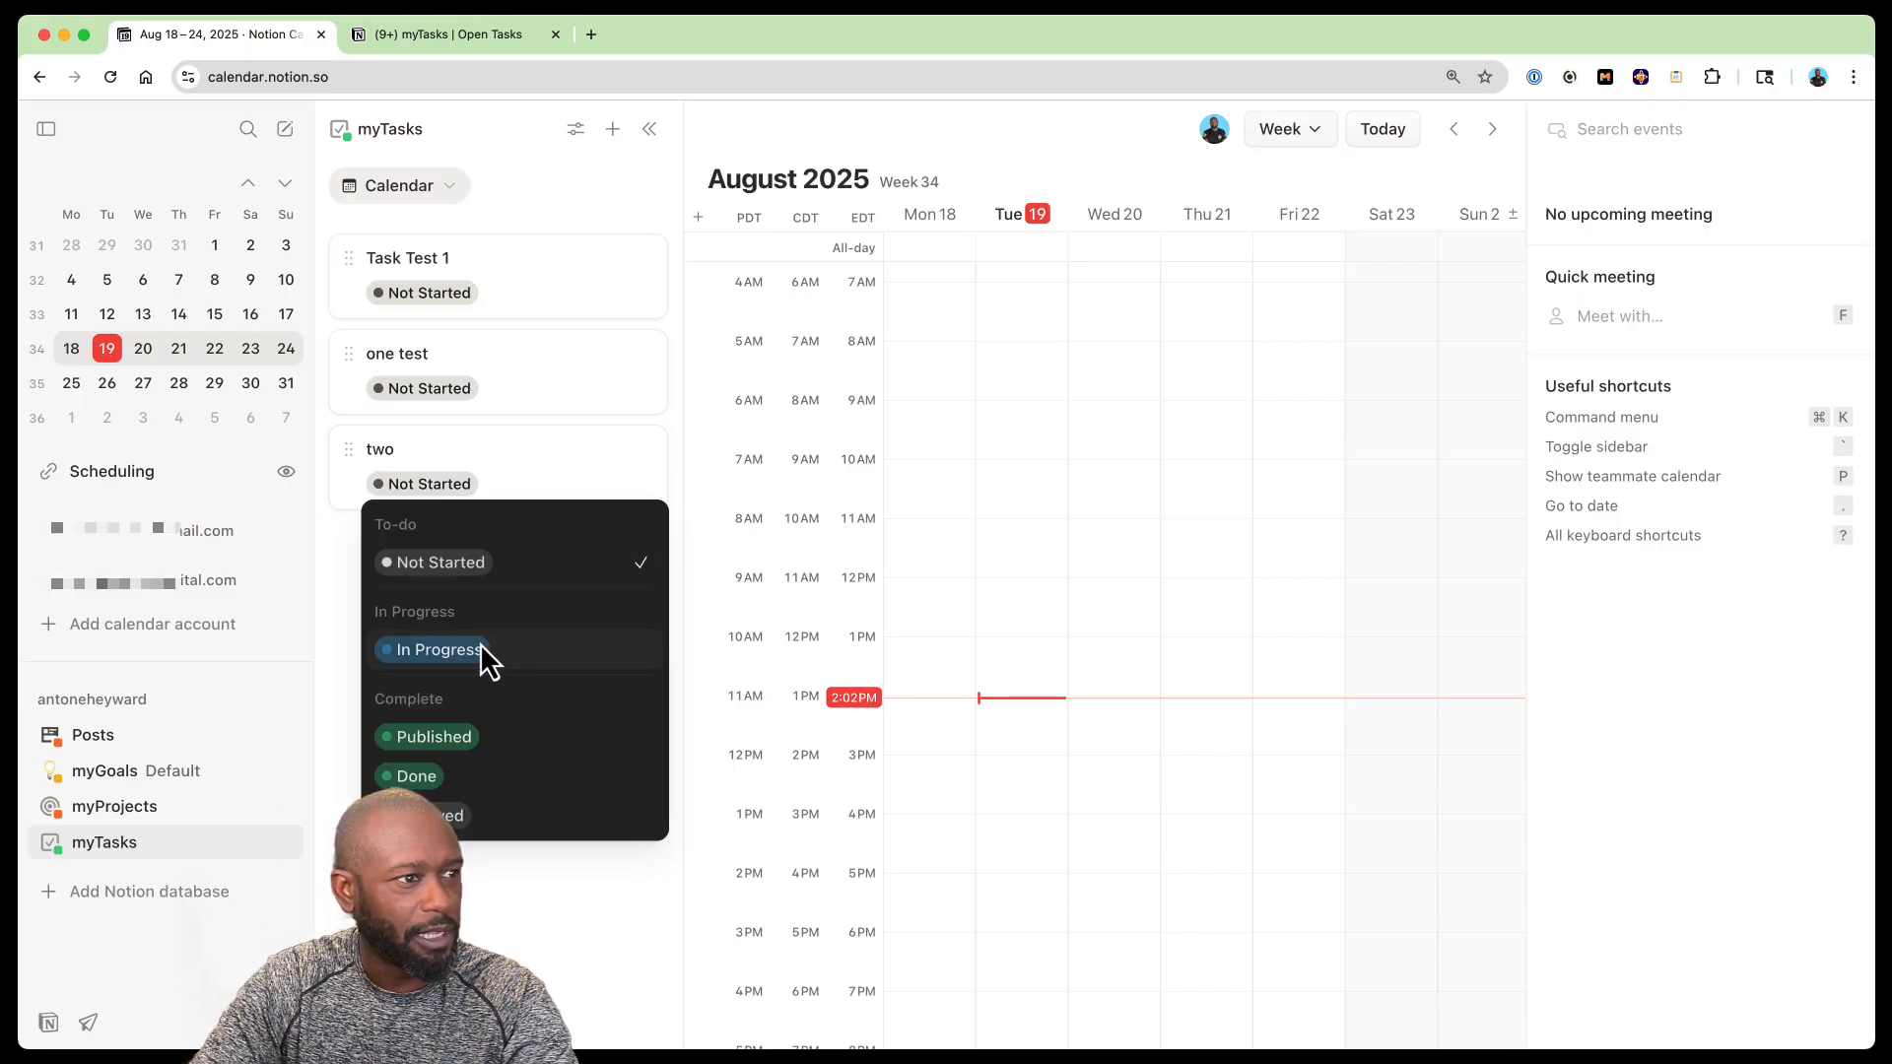
pyautogui.click(515, 649)
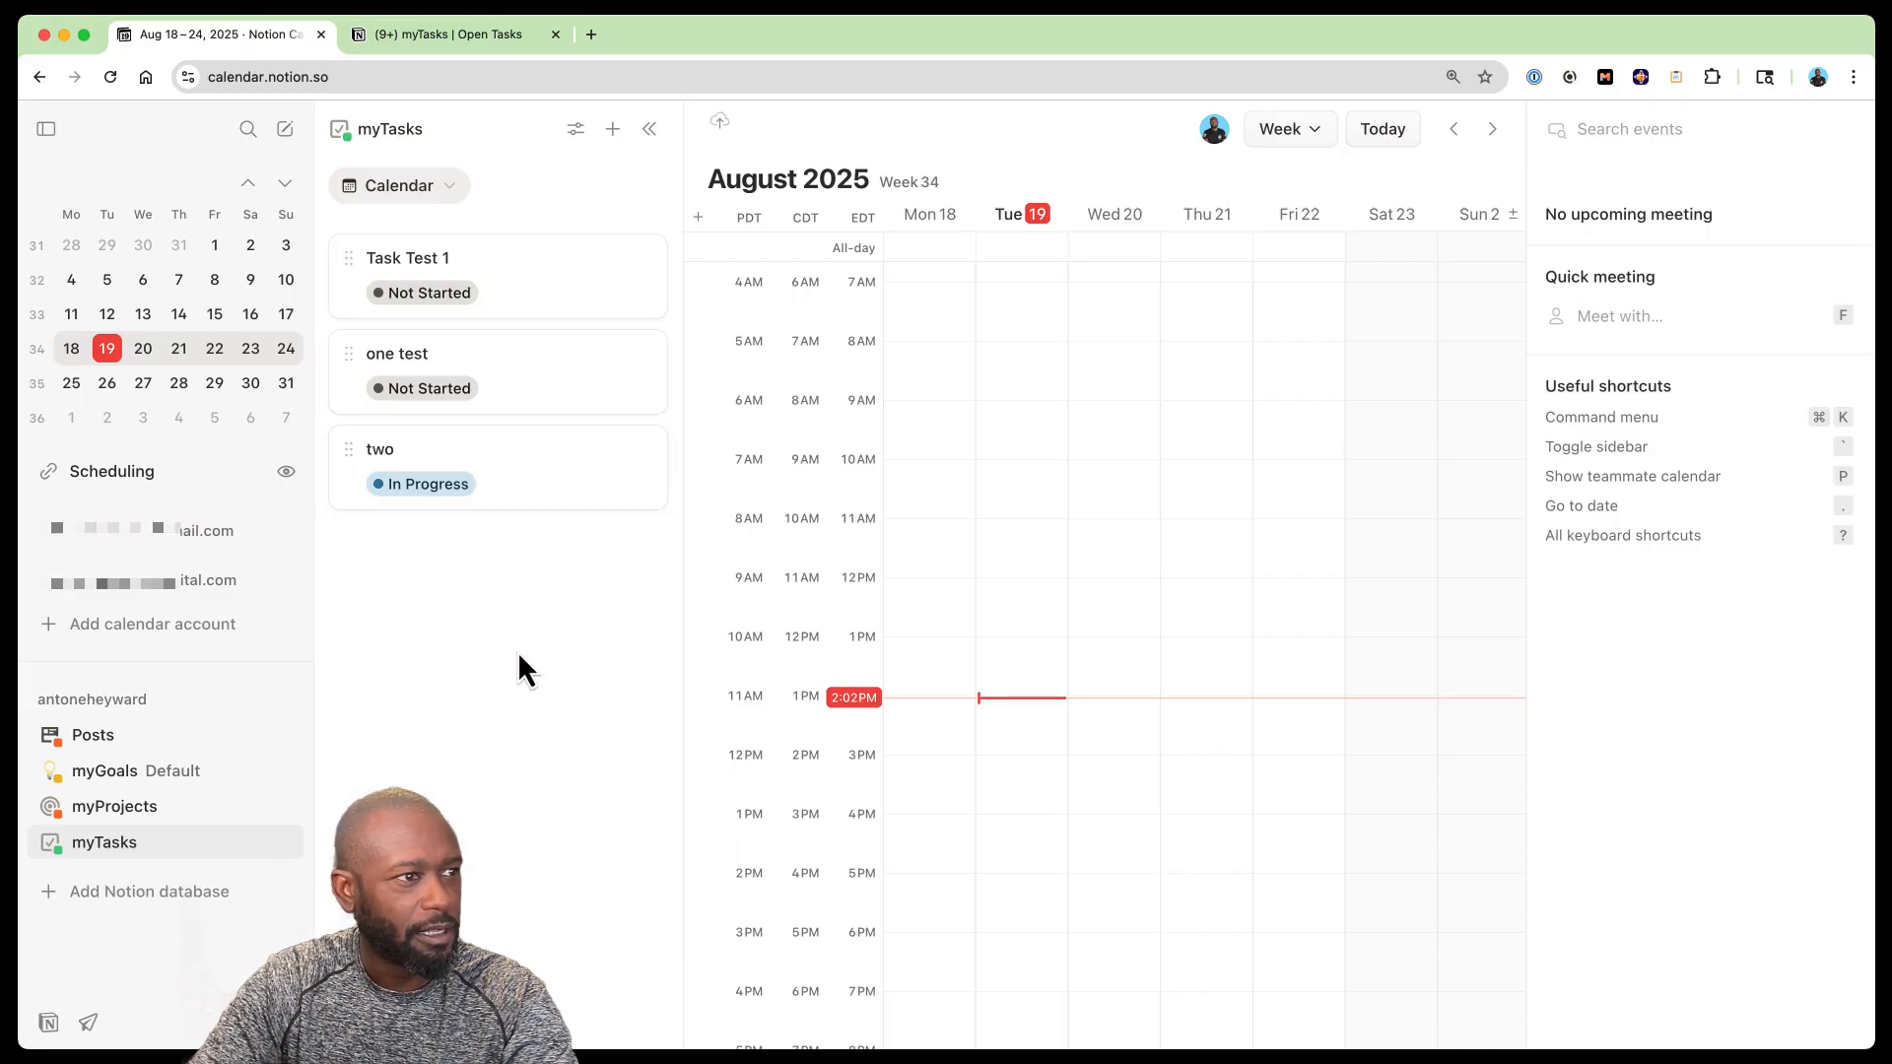
pyautogui.click(446, 389)
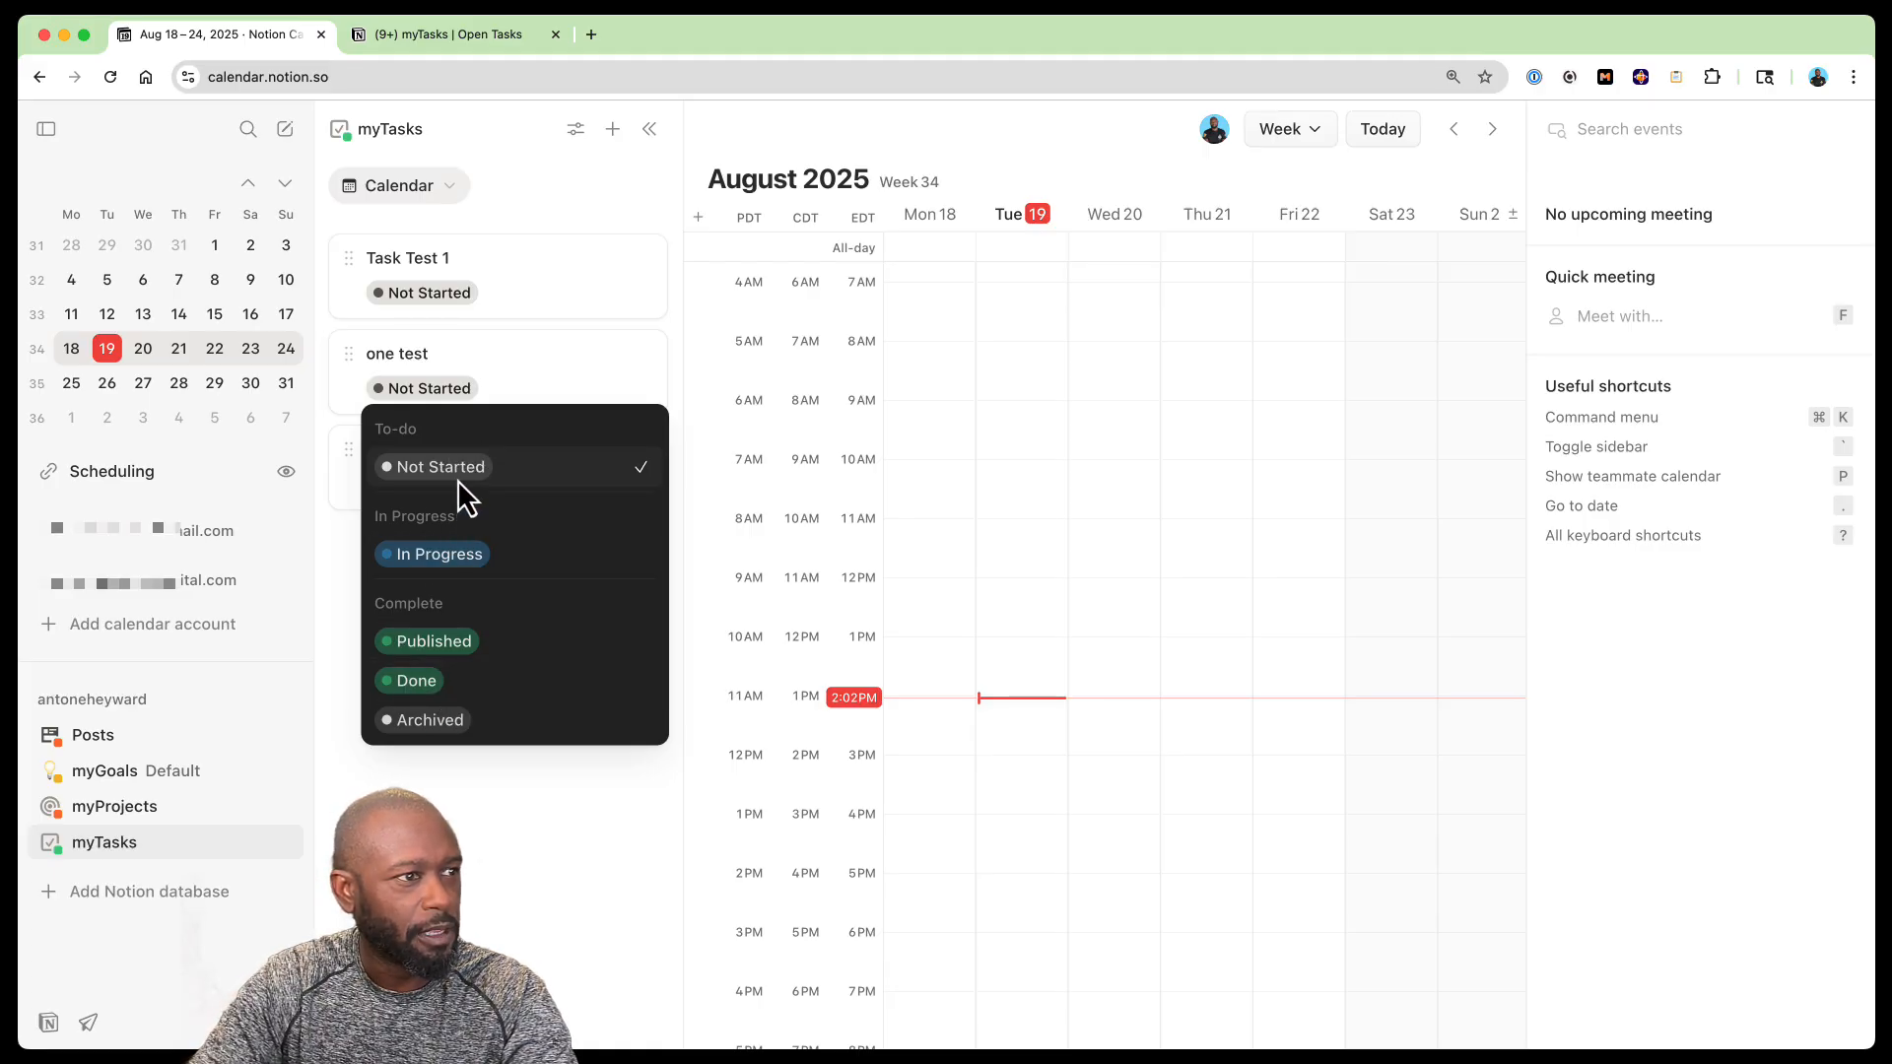
pyautogui.click(444, 554)
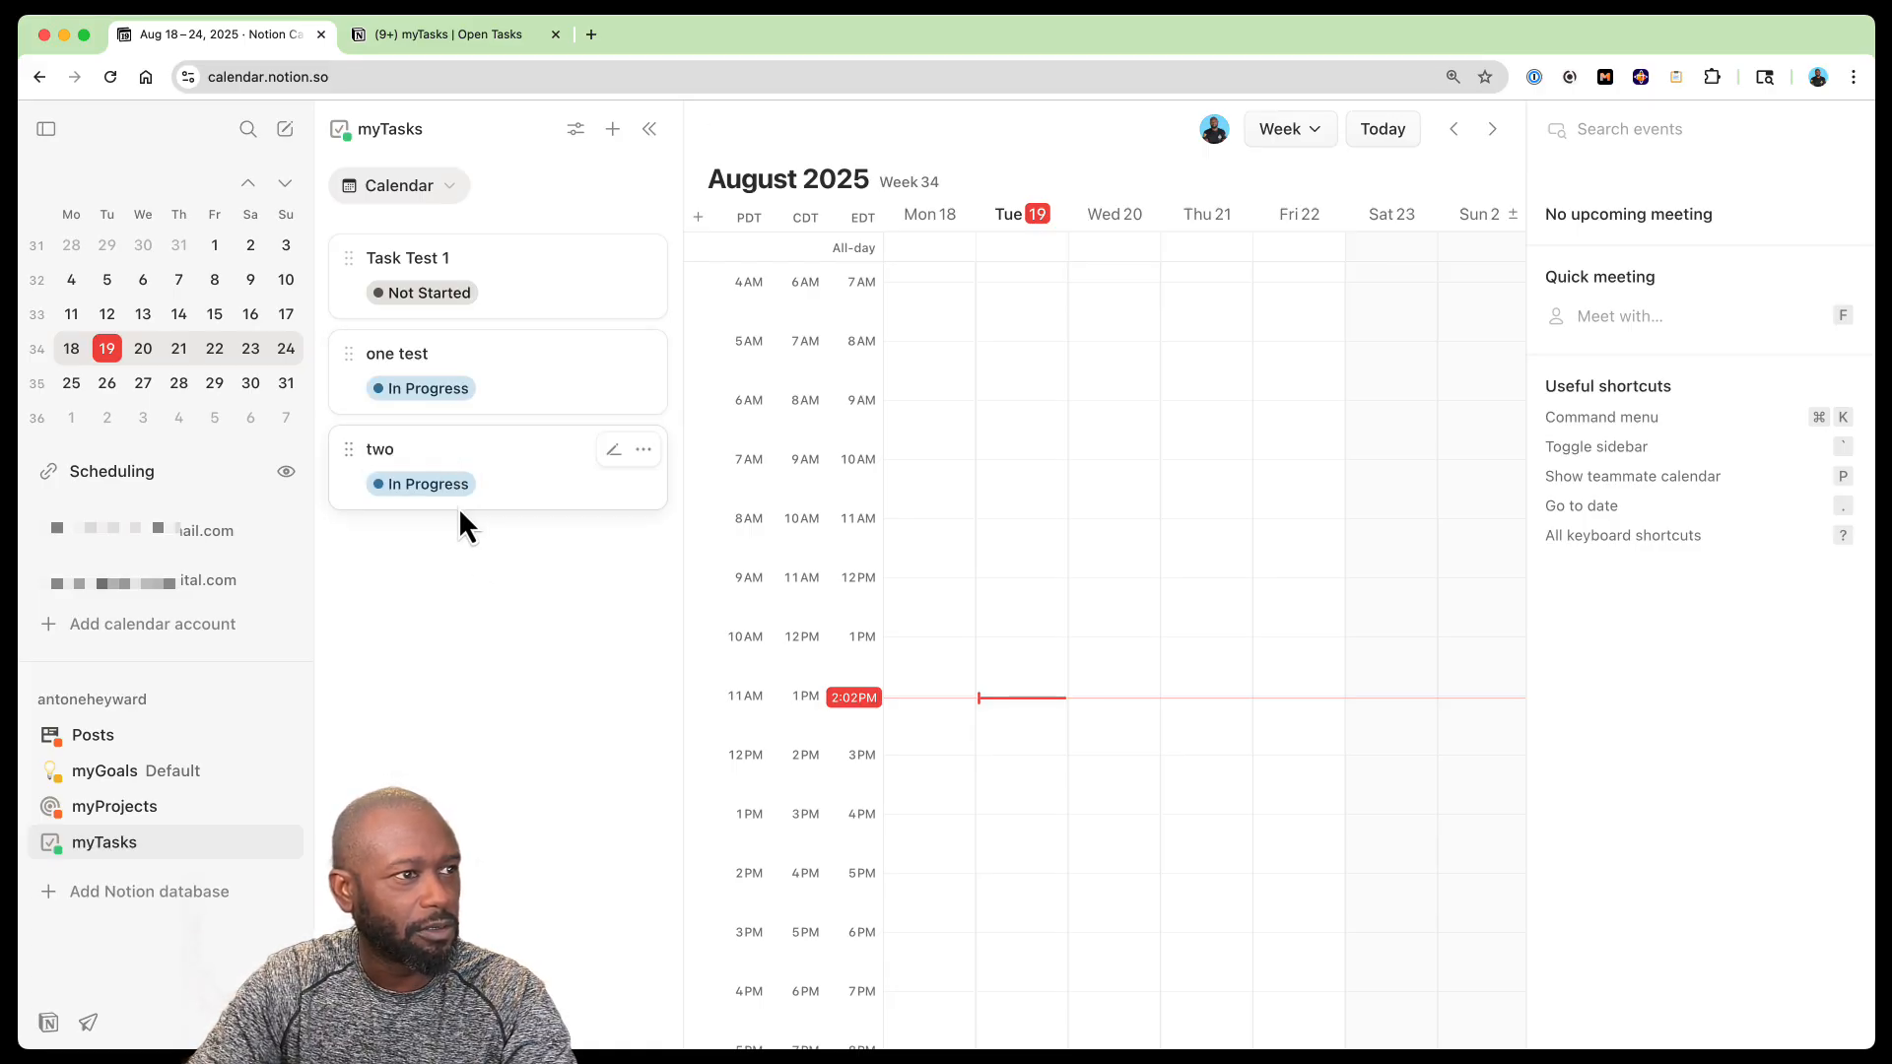
# Schedule "one test" on Wednesday, August 20 from 11:15 AM and "two" on the same day from 1:15 to 3 PM
pyautogui.moveTo(547, 379); pyautogui.dragTo(1094, 542)
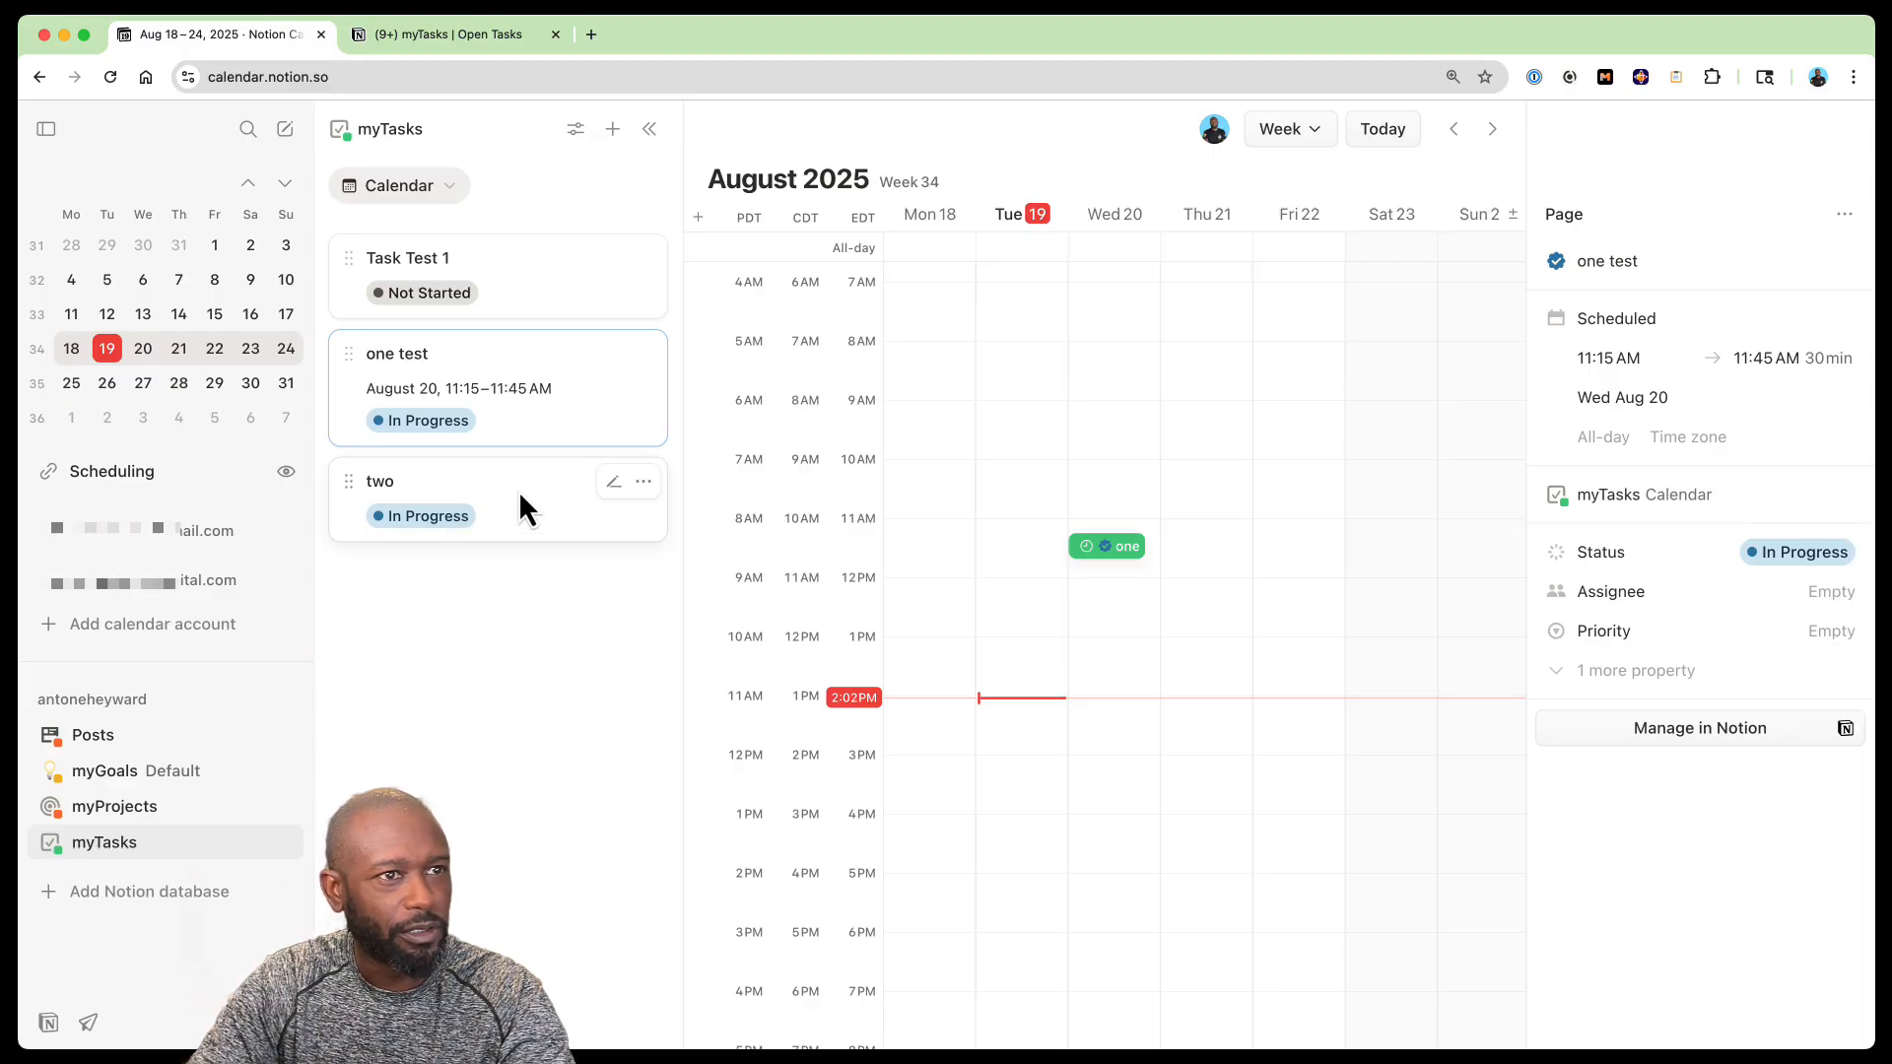
pyautogui.moveTo(518, 491); pyautogui.dragTo(1110, 792)
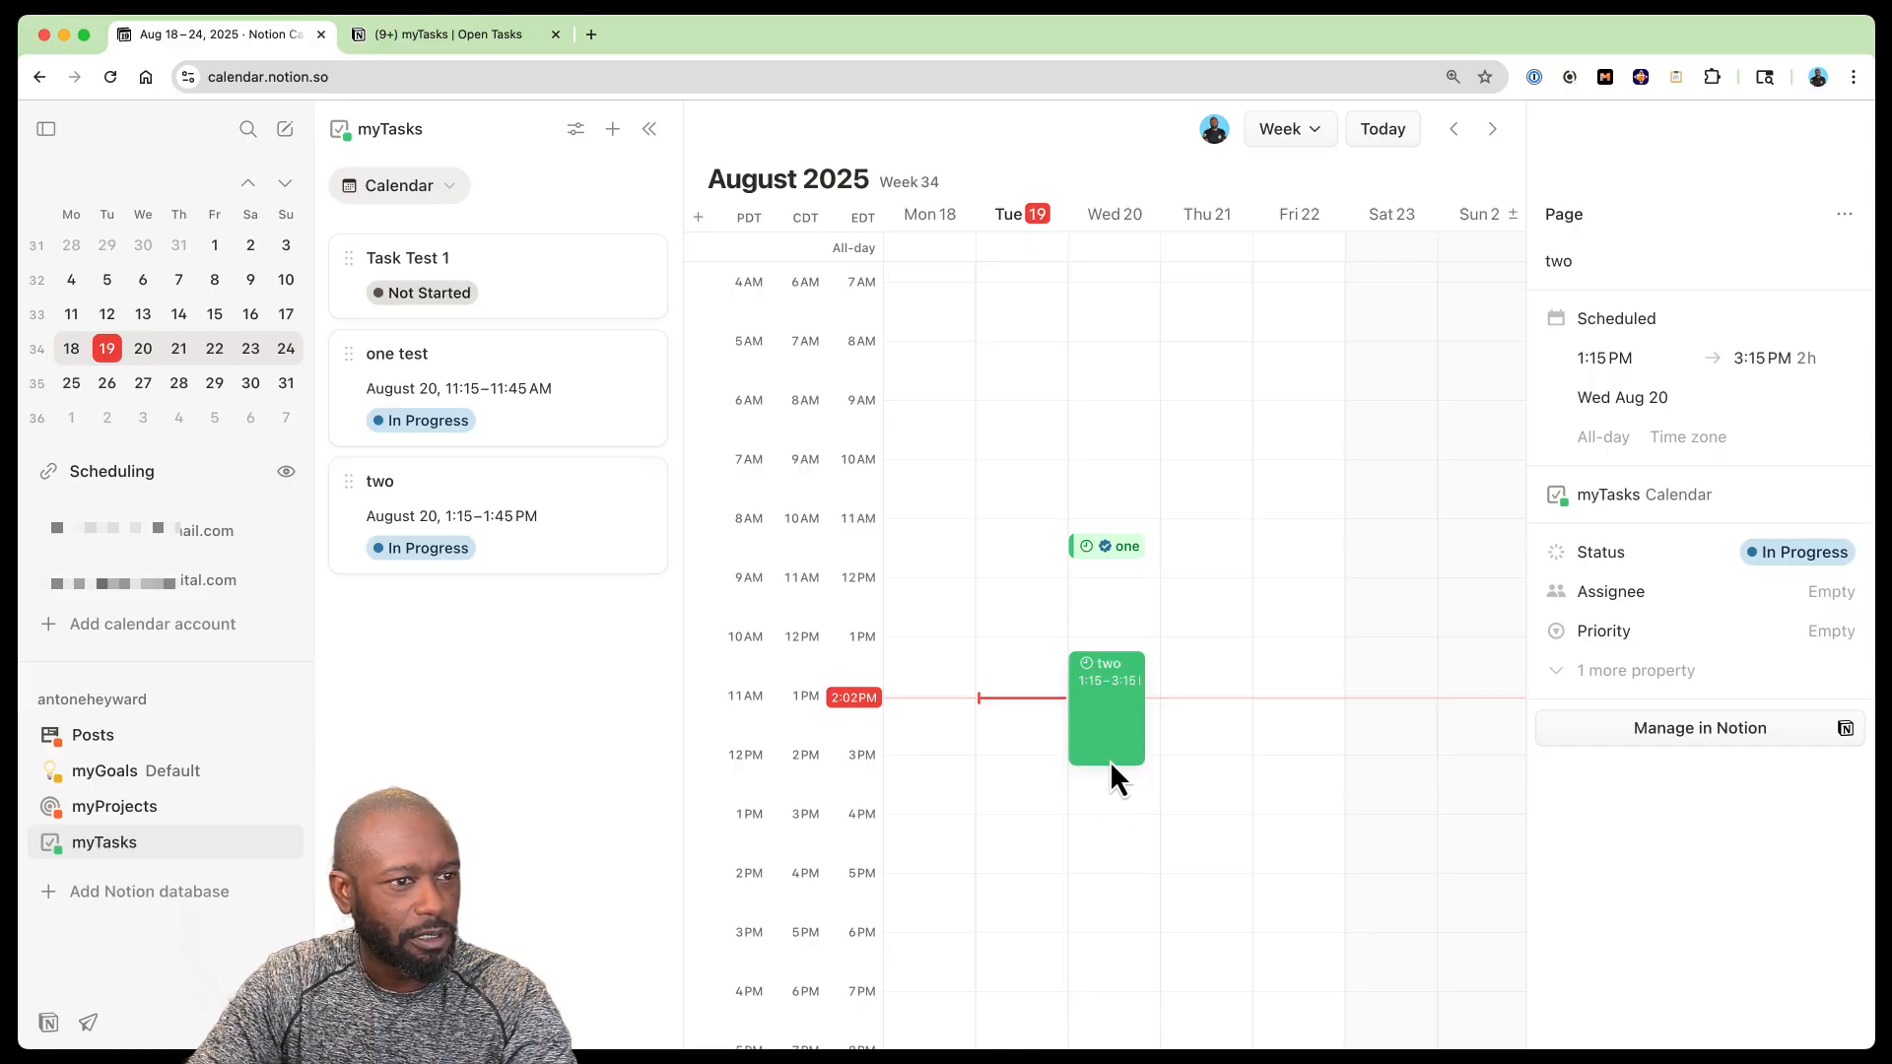
pyautogui.click(1112, 555)
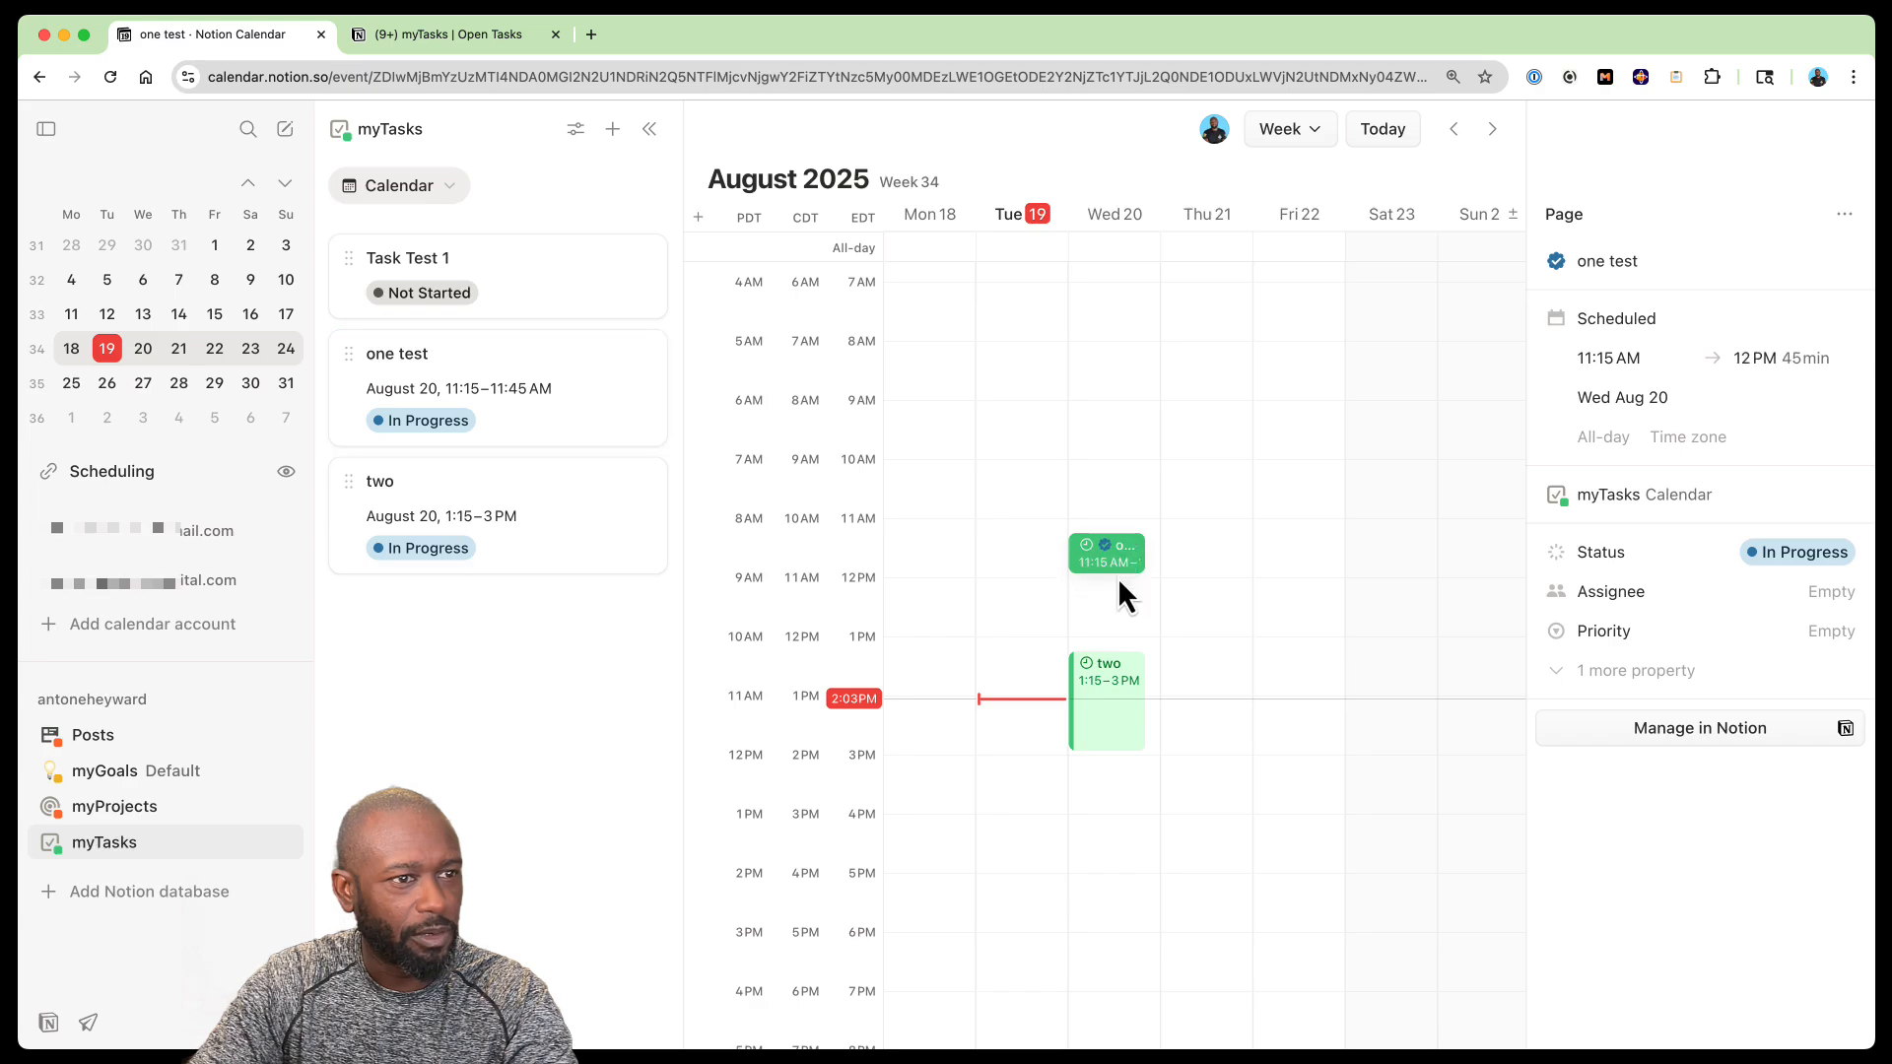
# Reschedule "one test" to Tuesday, August 19, 2:15–3:30 PM and "two" to Wednesday, August 20, 12–1:45 PM
pyautogui.moveTo(1121, 599); pyautogui.dragTo(1111, 652)
pyautogui.click(1107, 726)
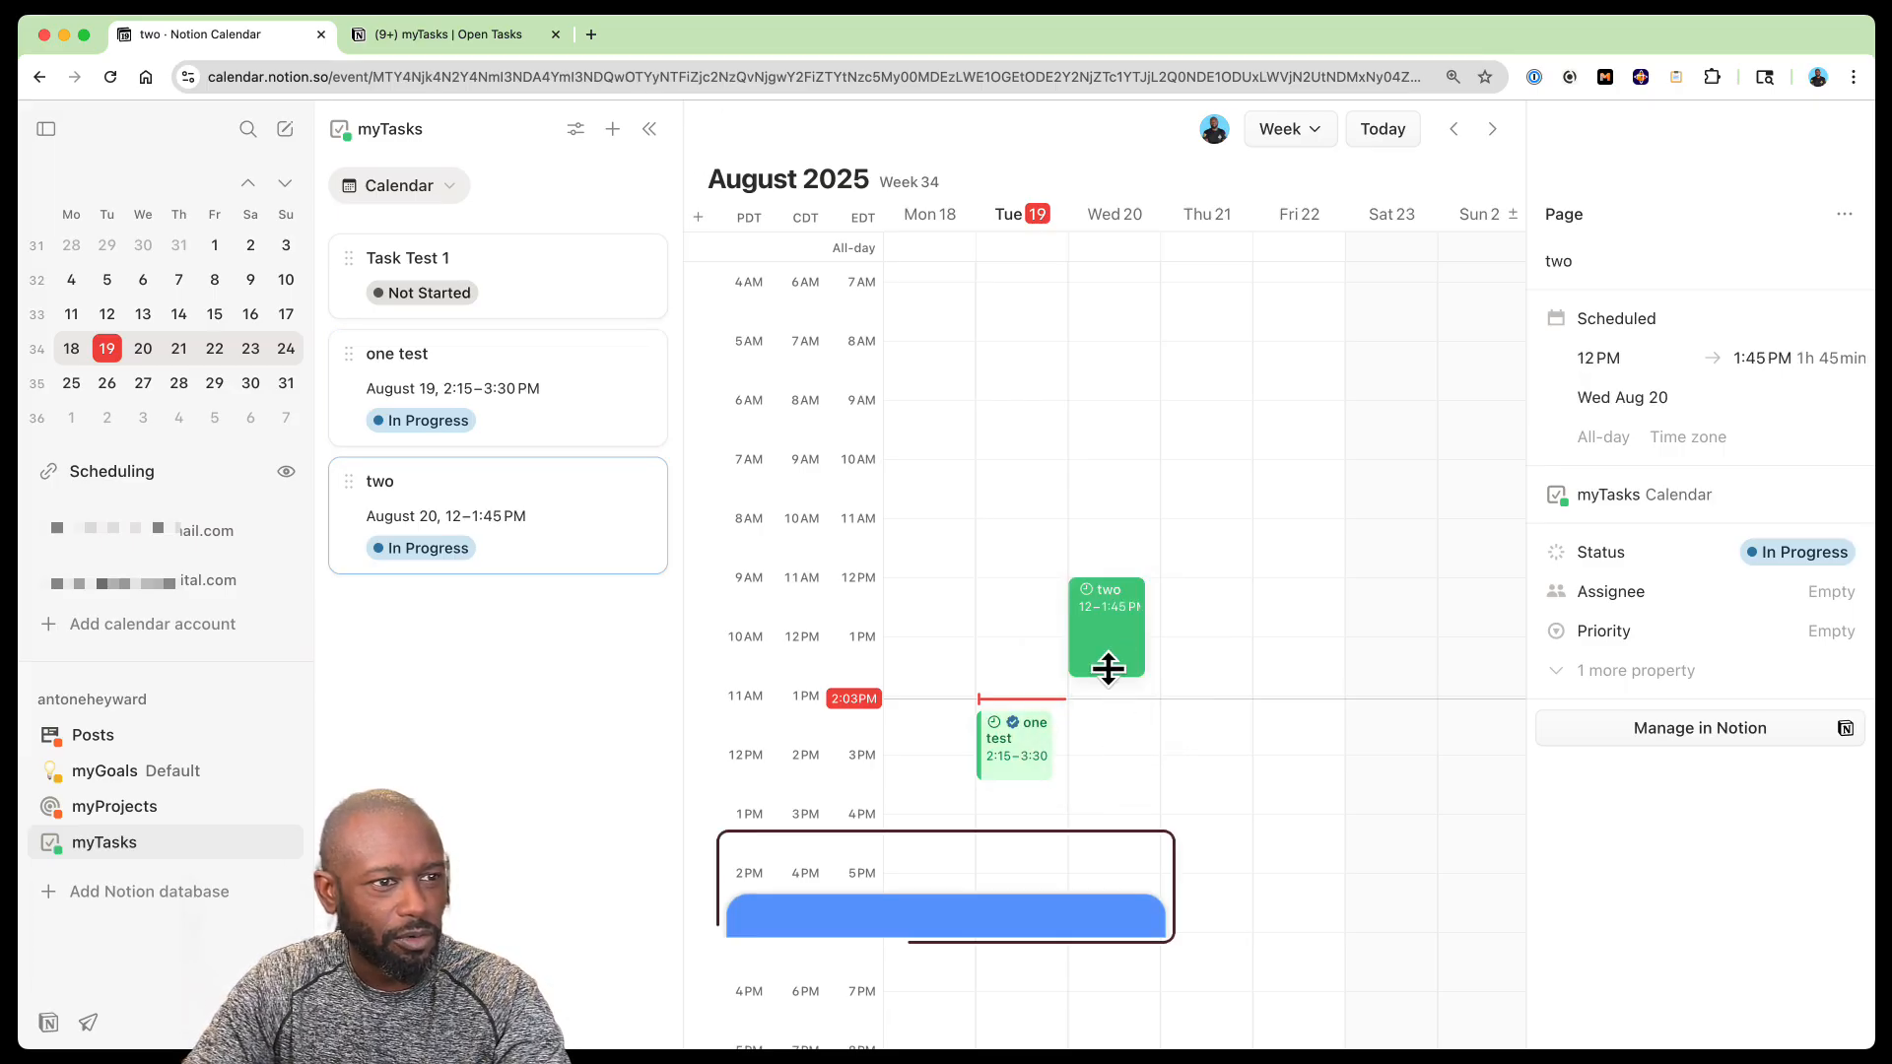
pyautogui.click(1015, 760)
pyautogui.click(638, 718)
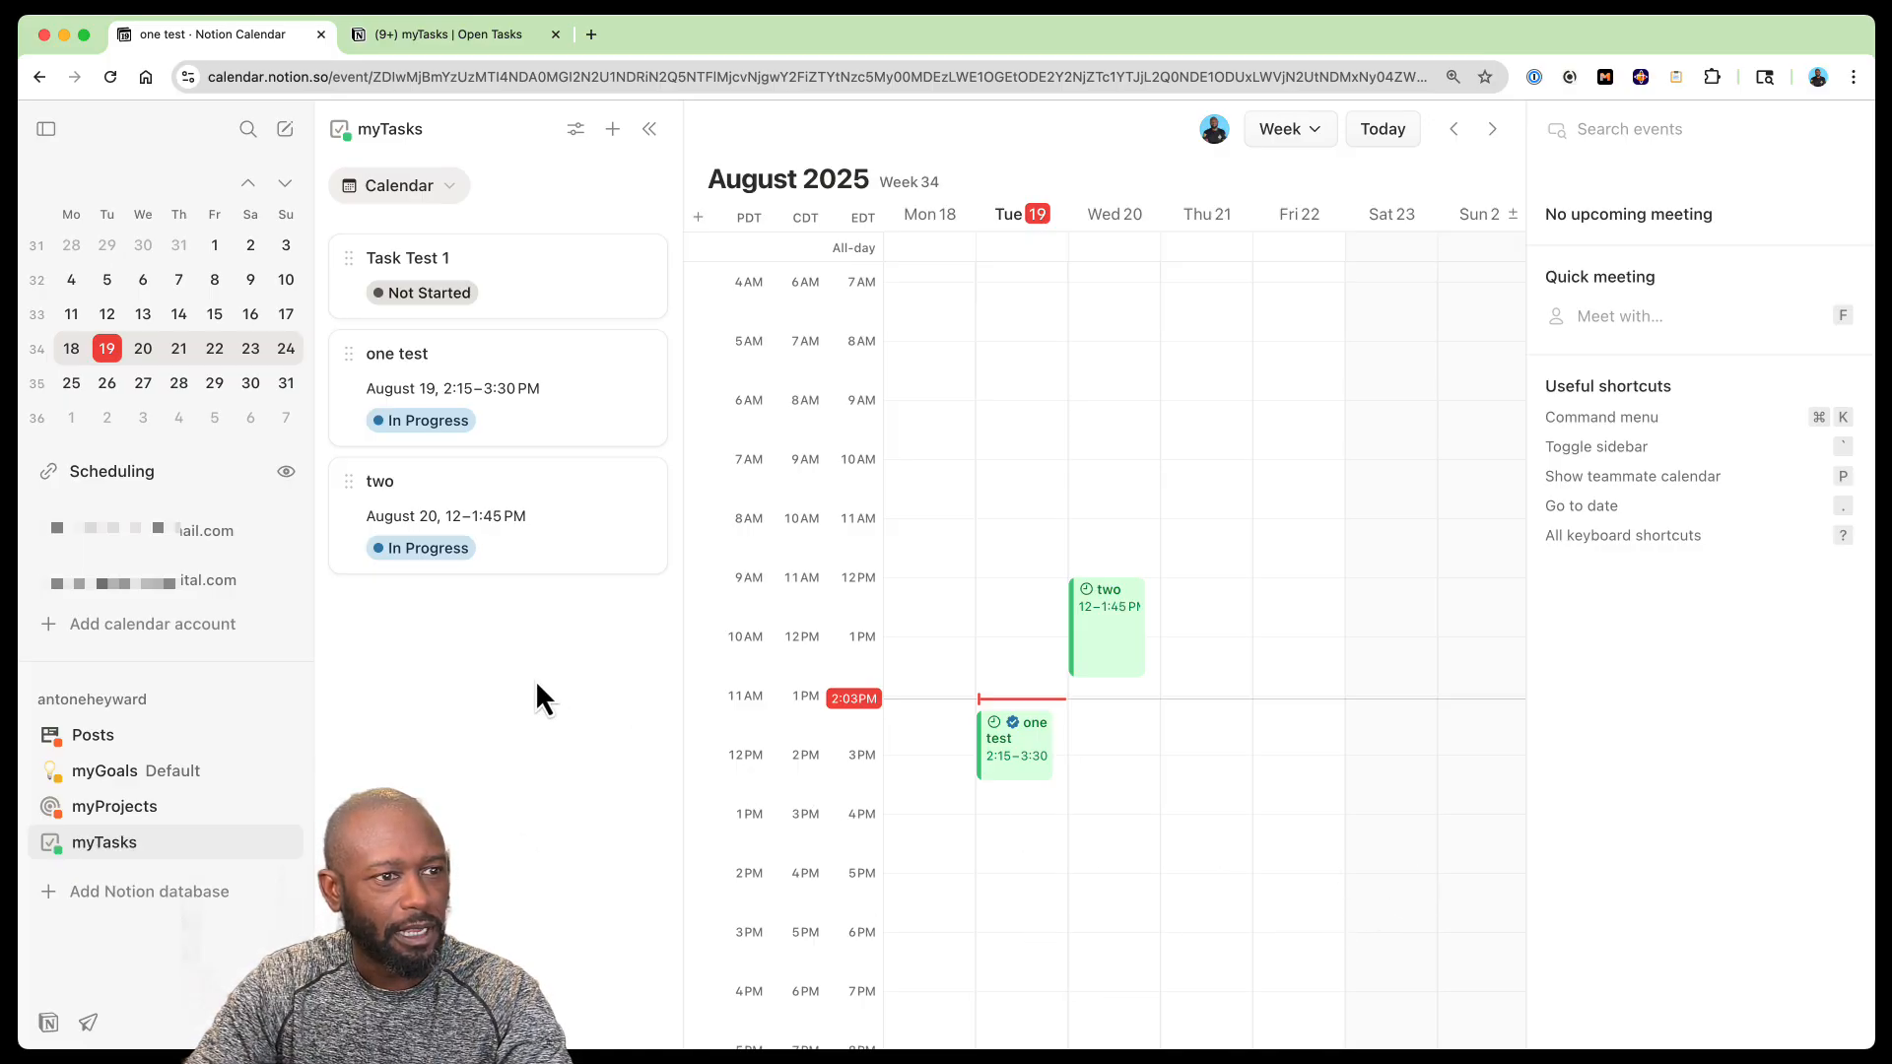
# Show the hidden property of the "two" task and clear its scheduled date, checking its page options
pyautogui.click(1118, 623)
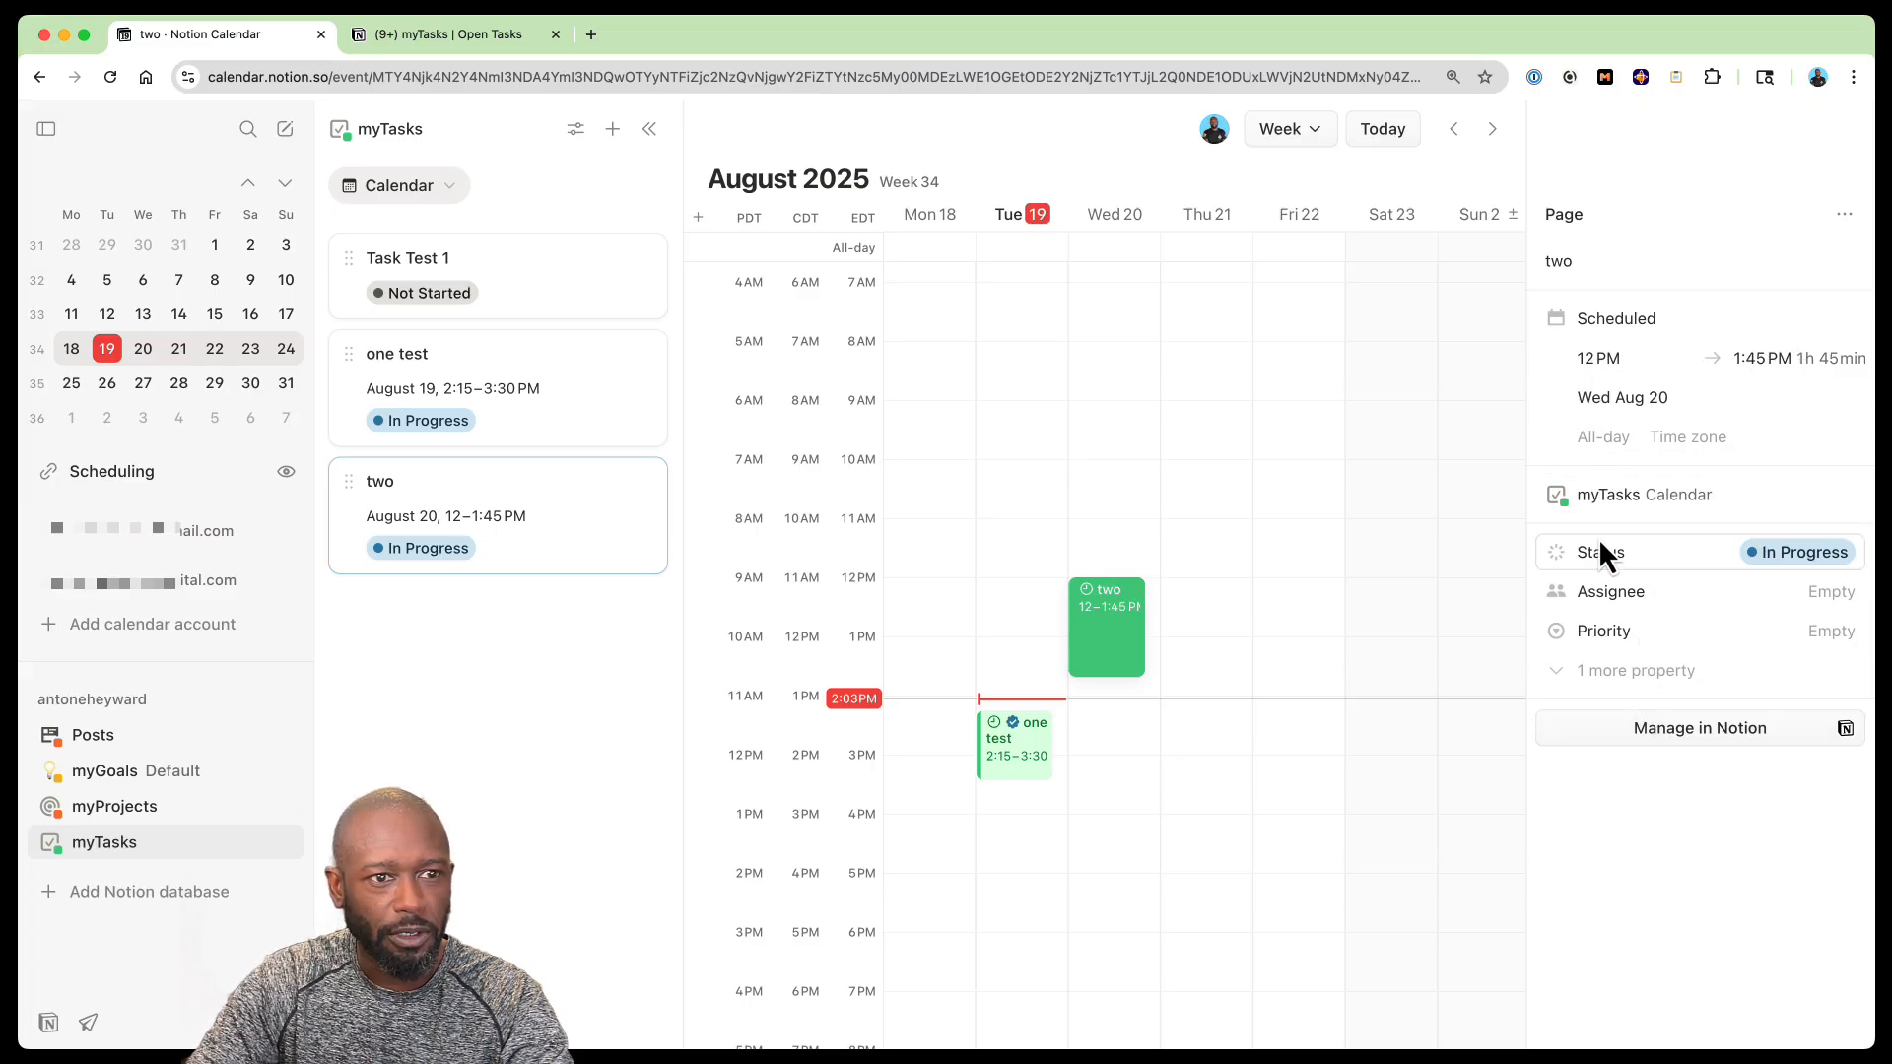
pyautogui.click(1593, 672)
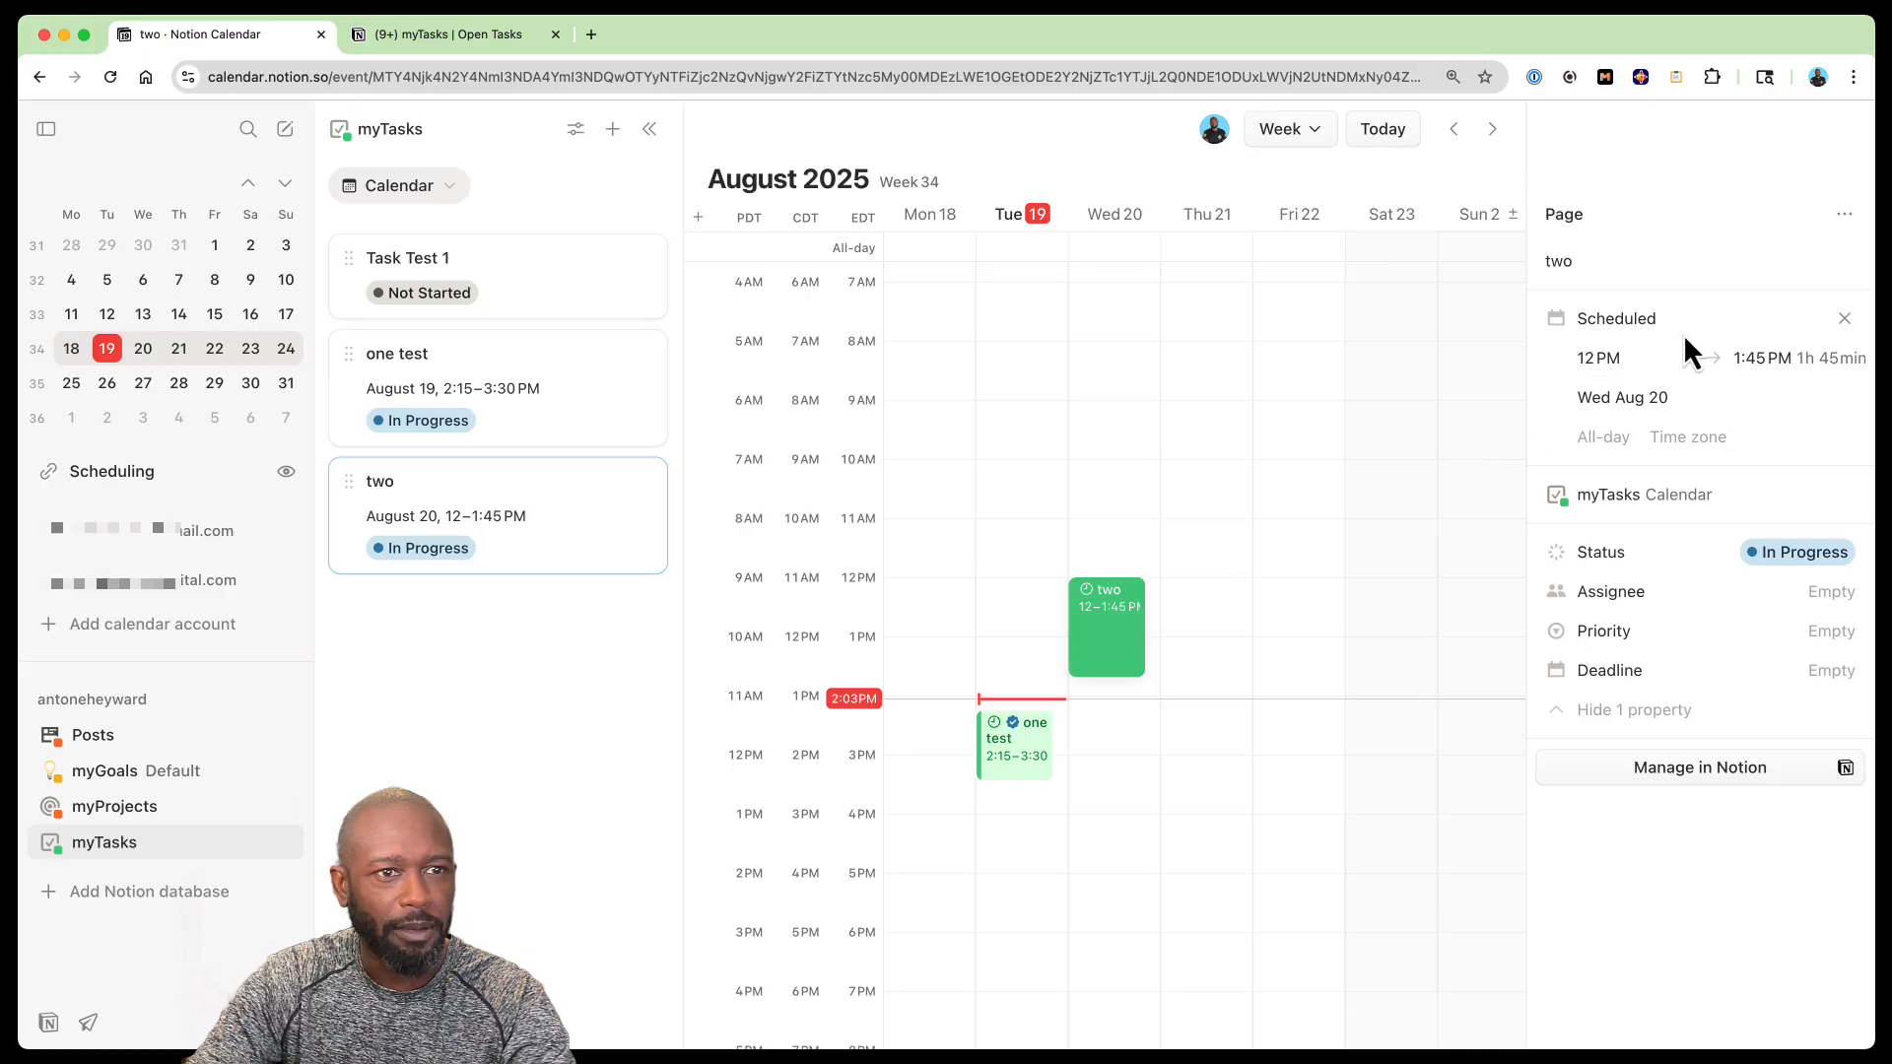
pyautogui.click(1825, 319)
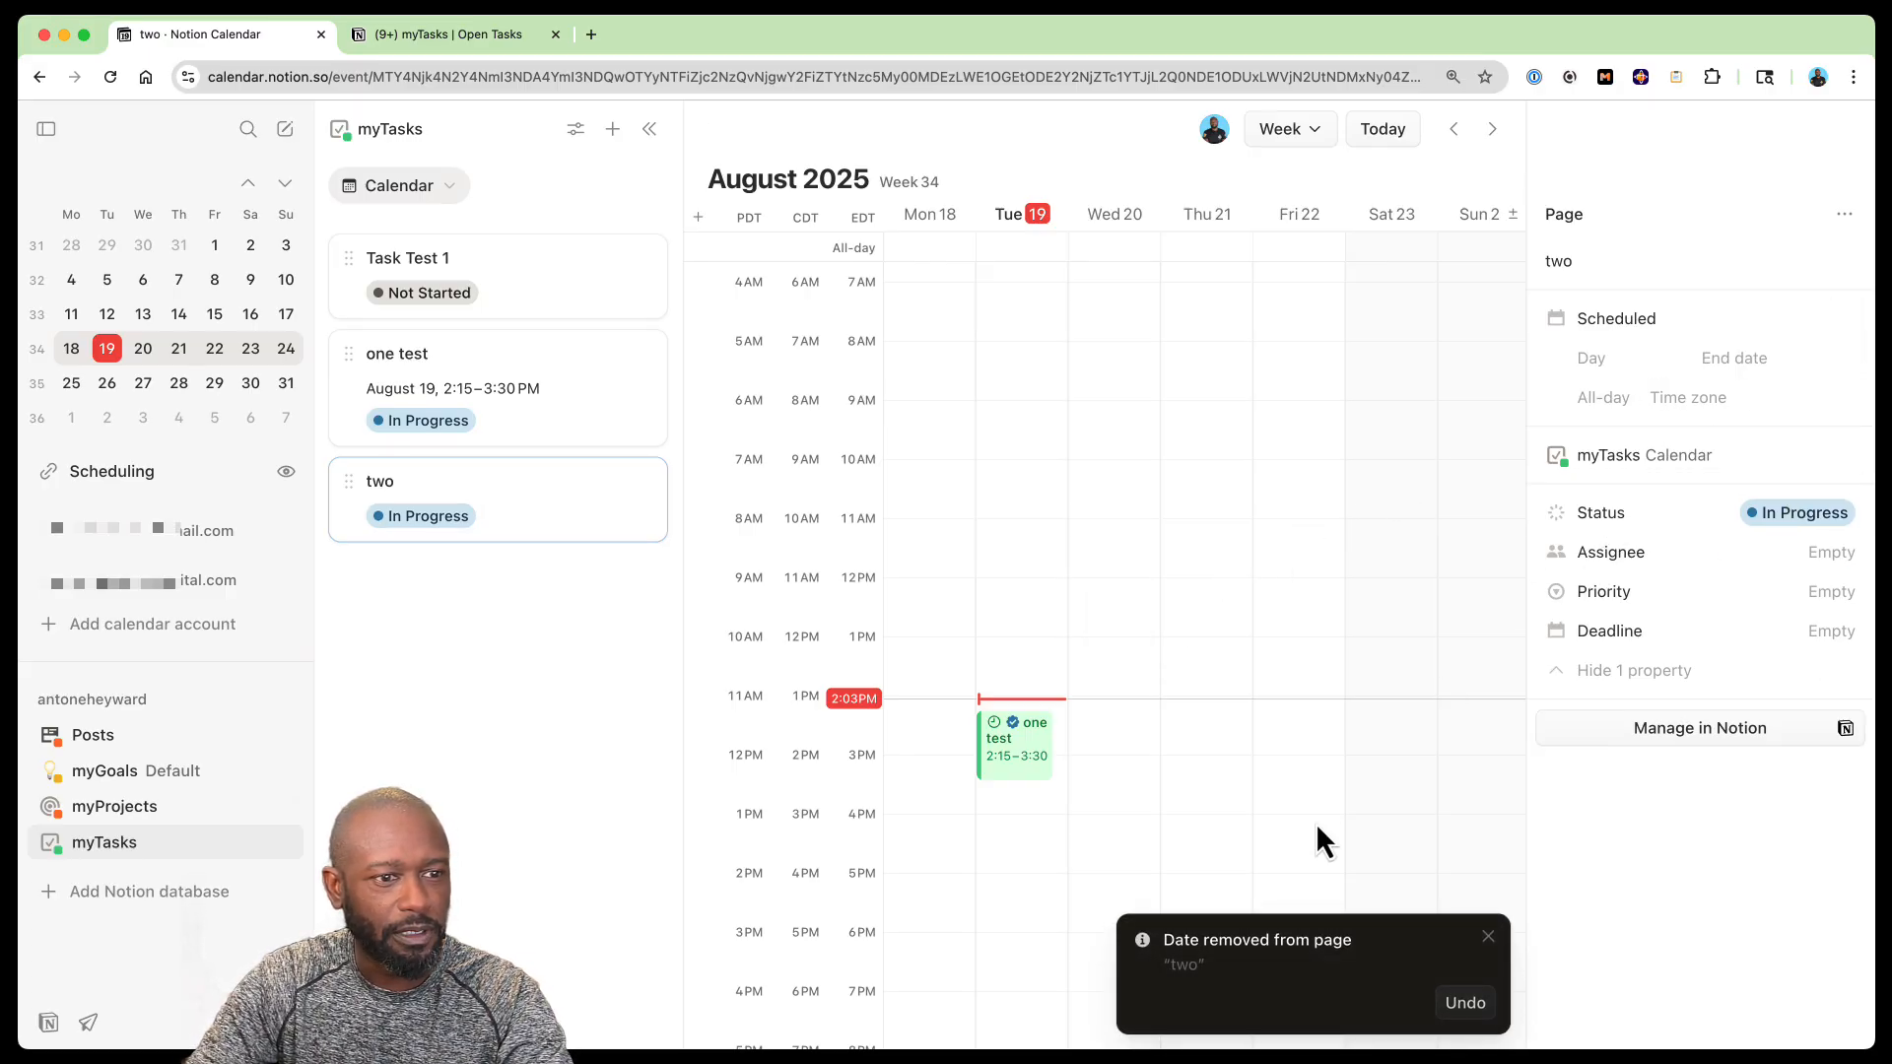
pyautogui.click(1845, 217)
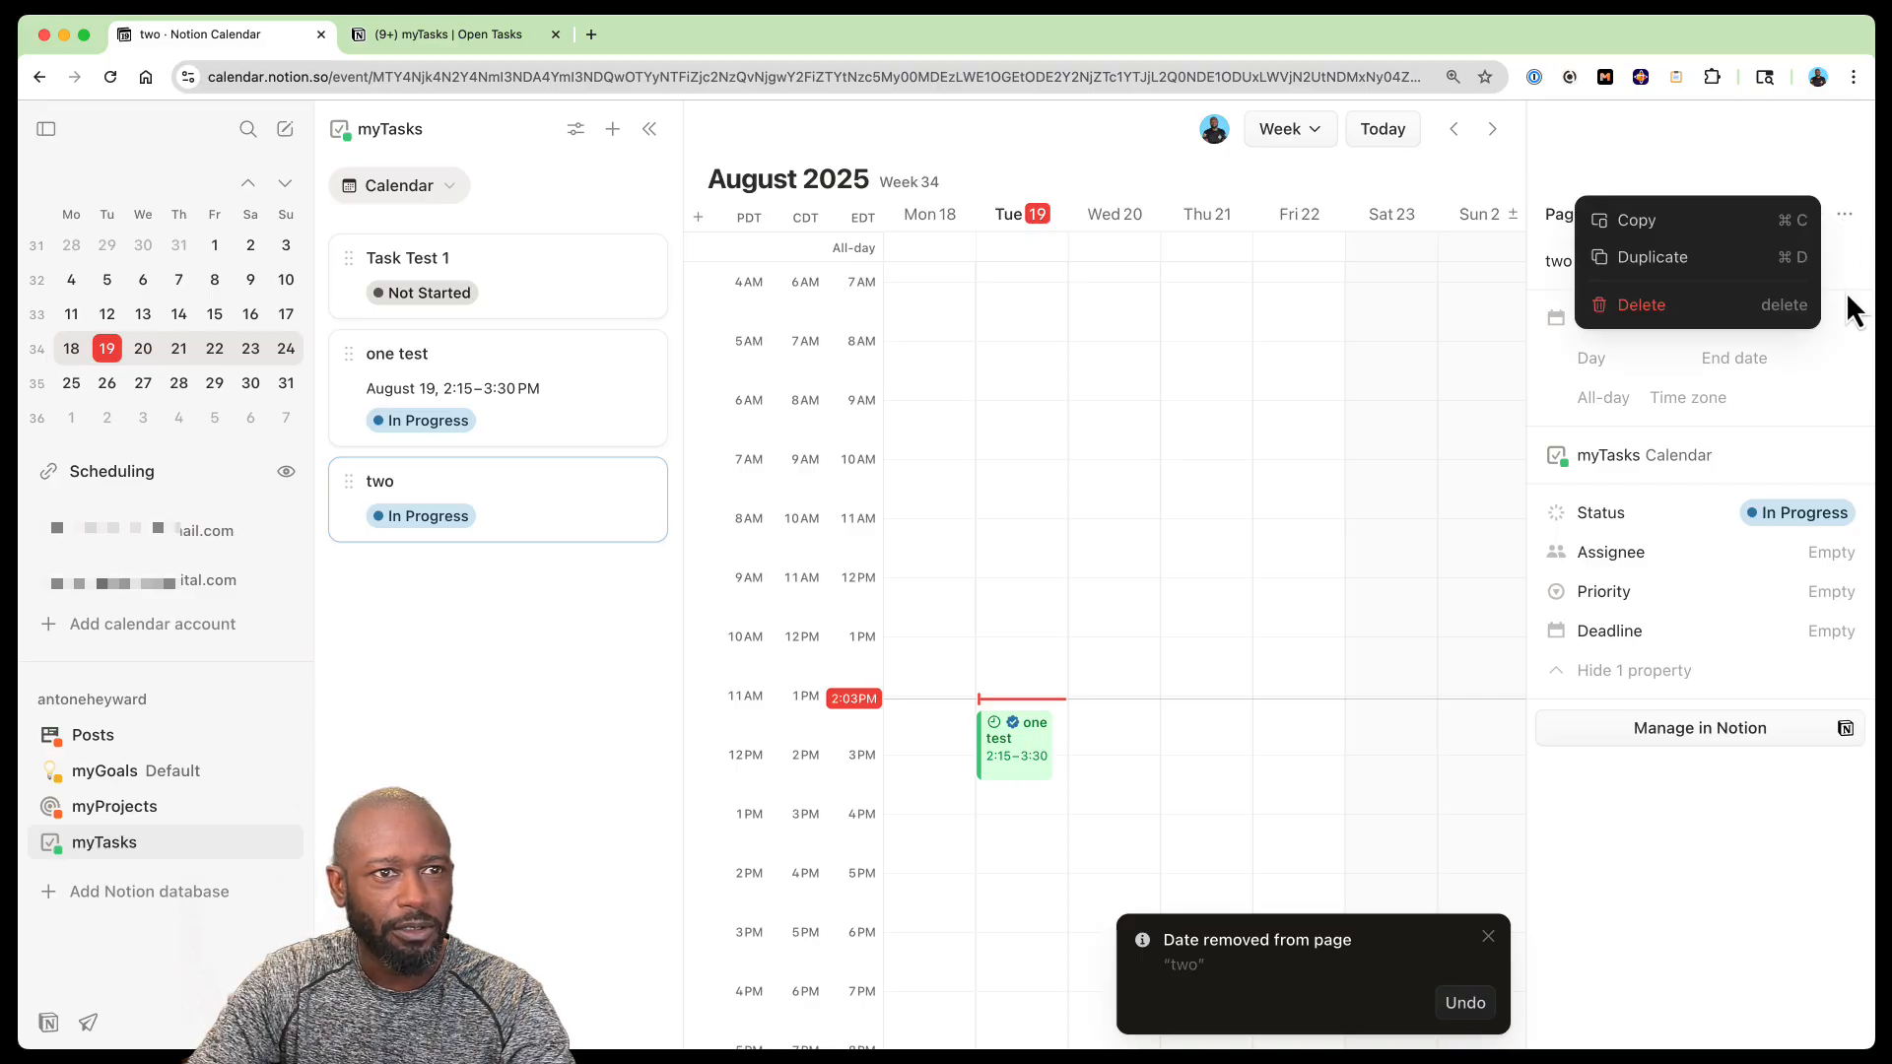
pyautogui.click(1755, 169)
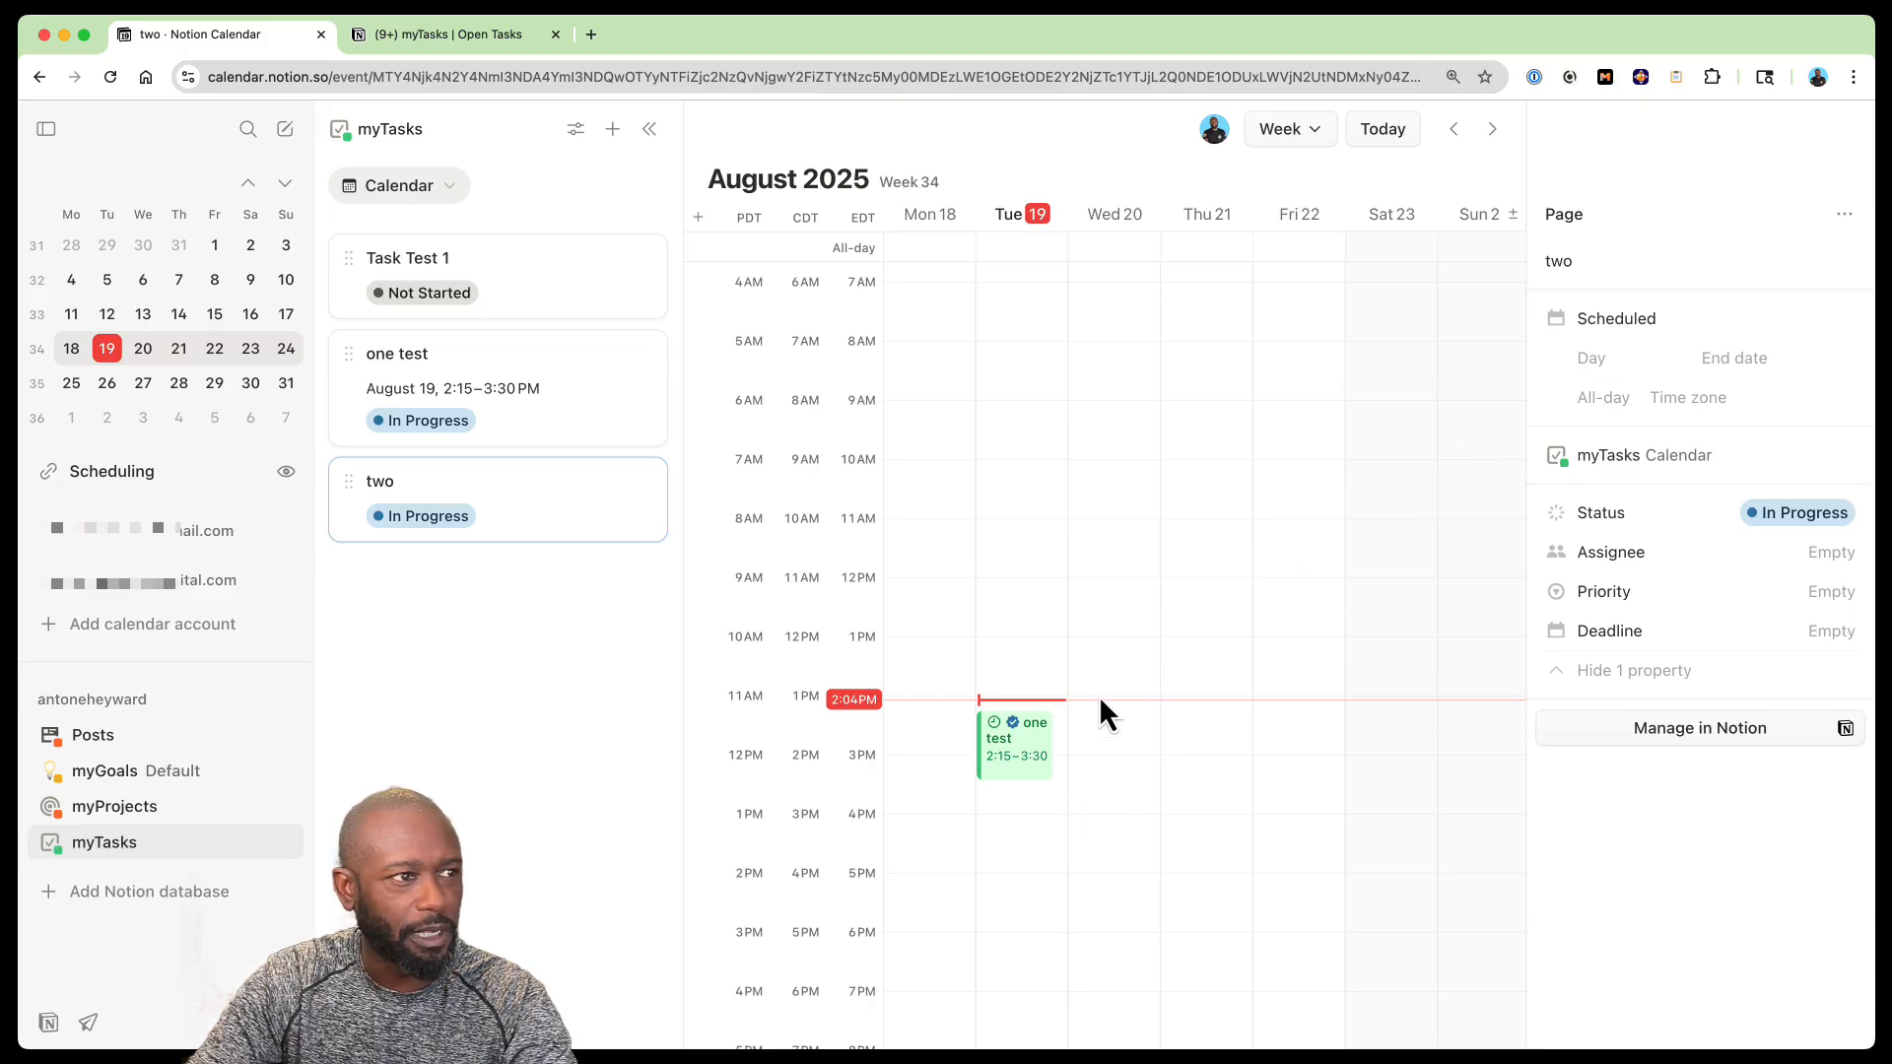
# Remove the scheduled date from the "one test" task with Remove date and reopen its page options
pyautogui.click(1007, 746)
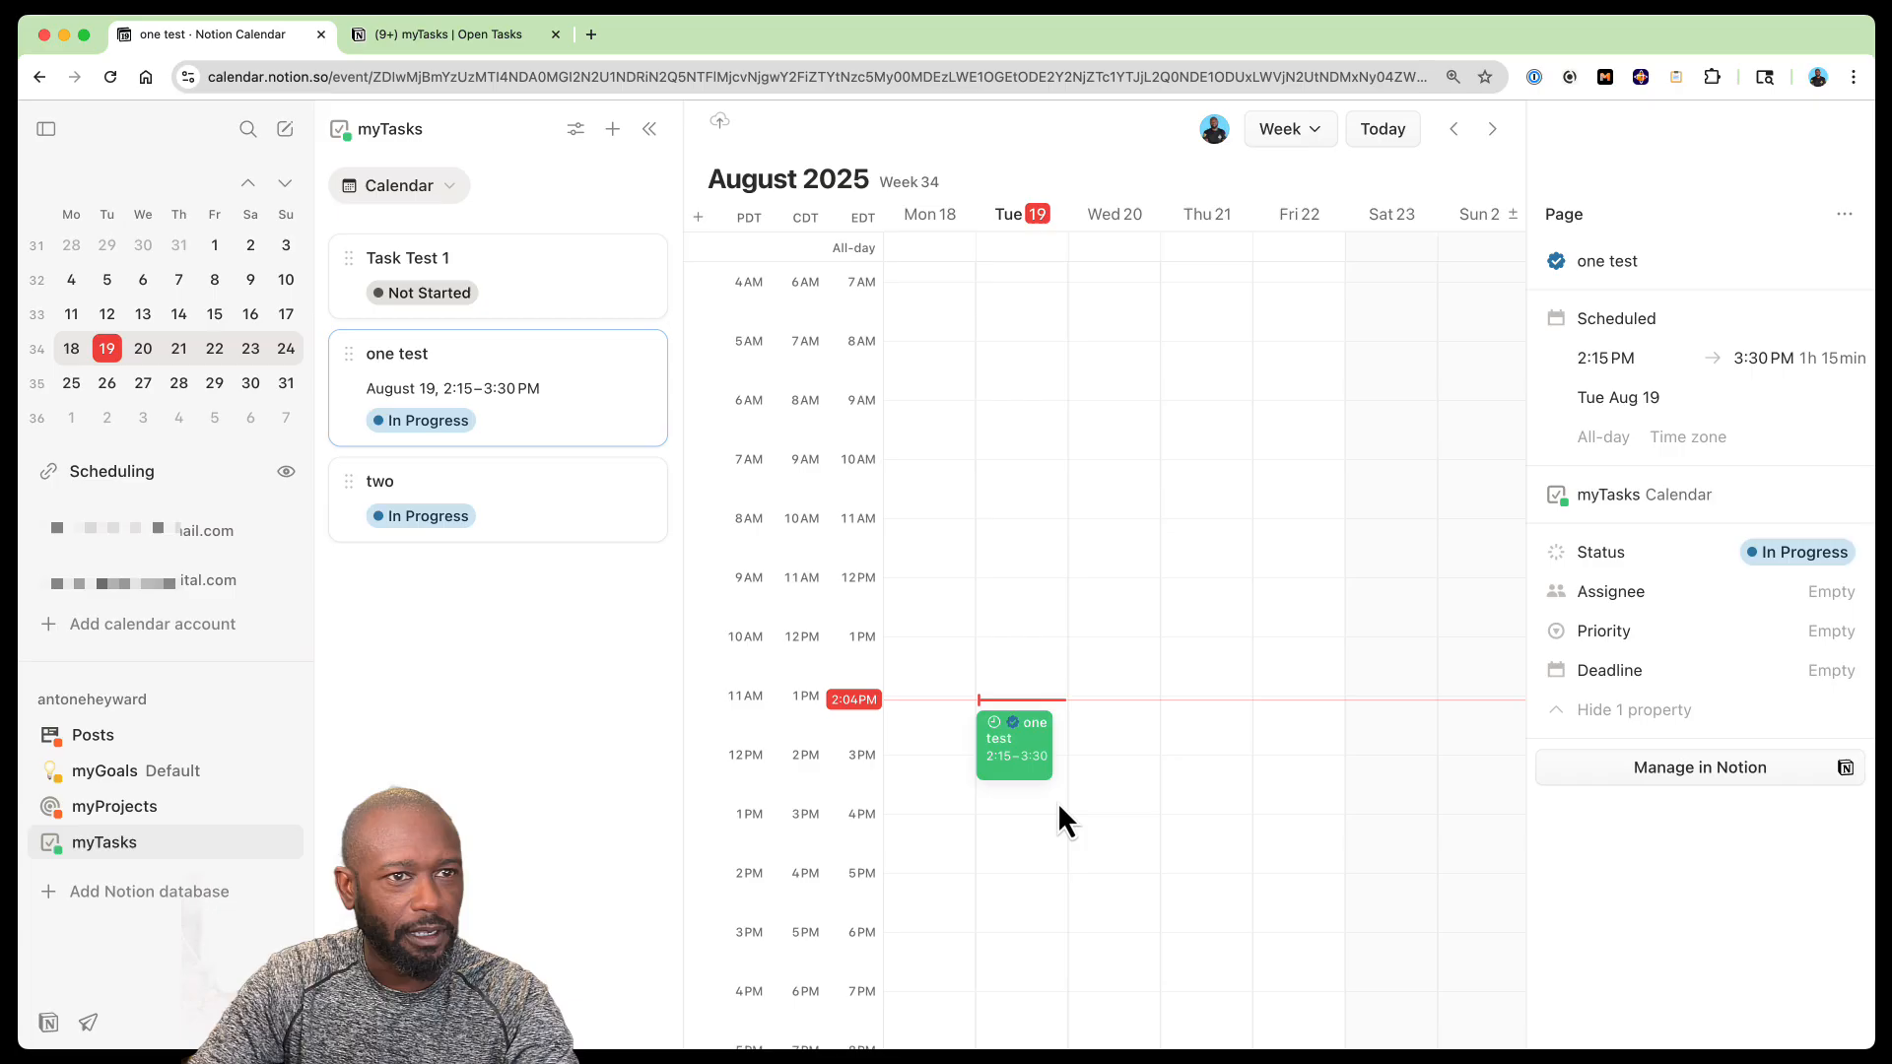
pyautogui.click(1844, 216)
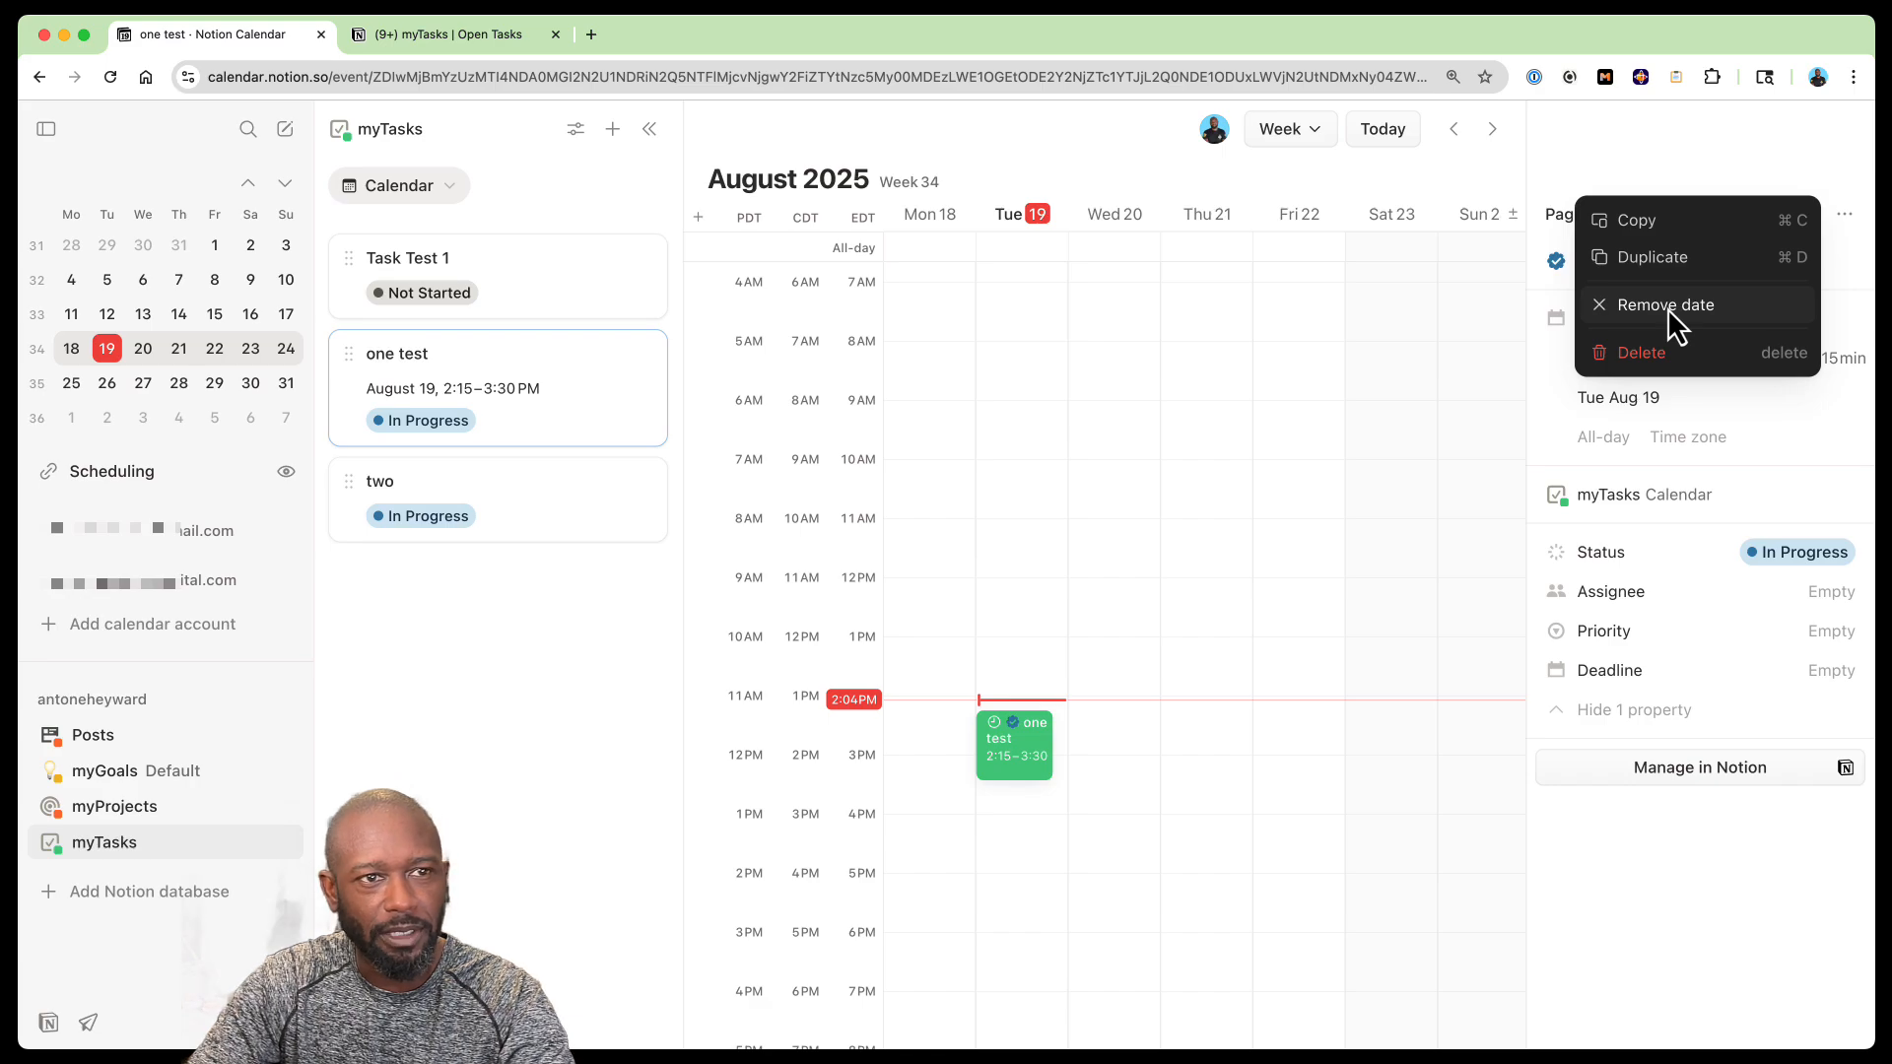
pyautogui.click(1788, 174)
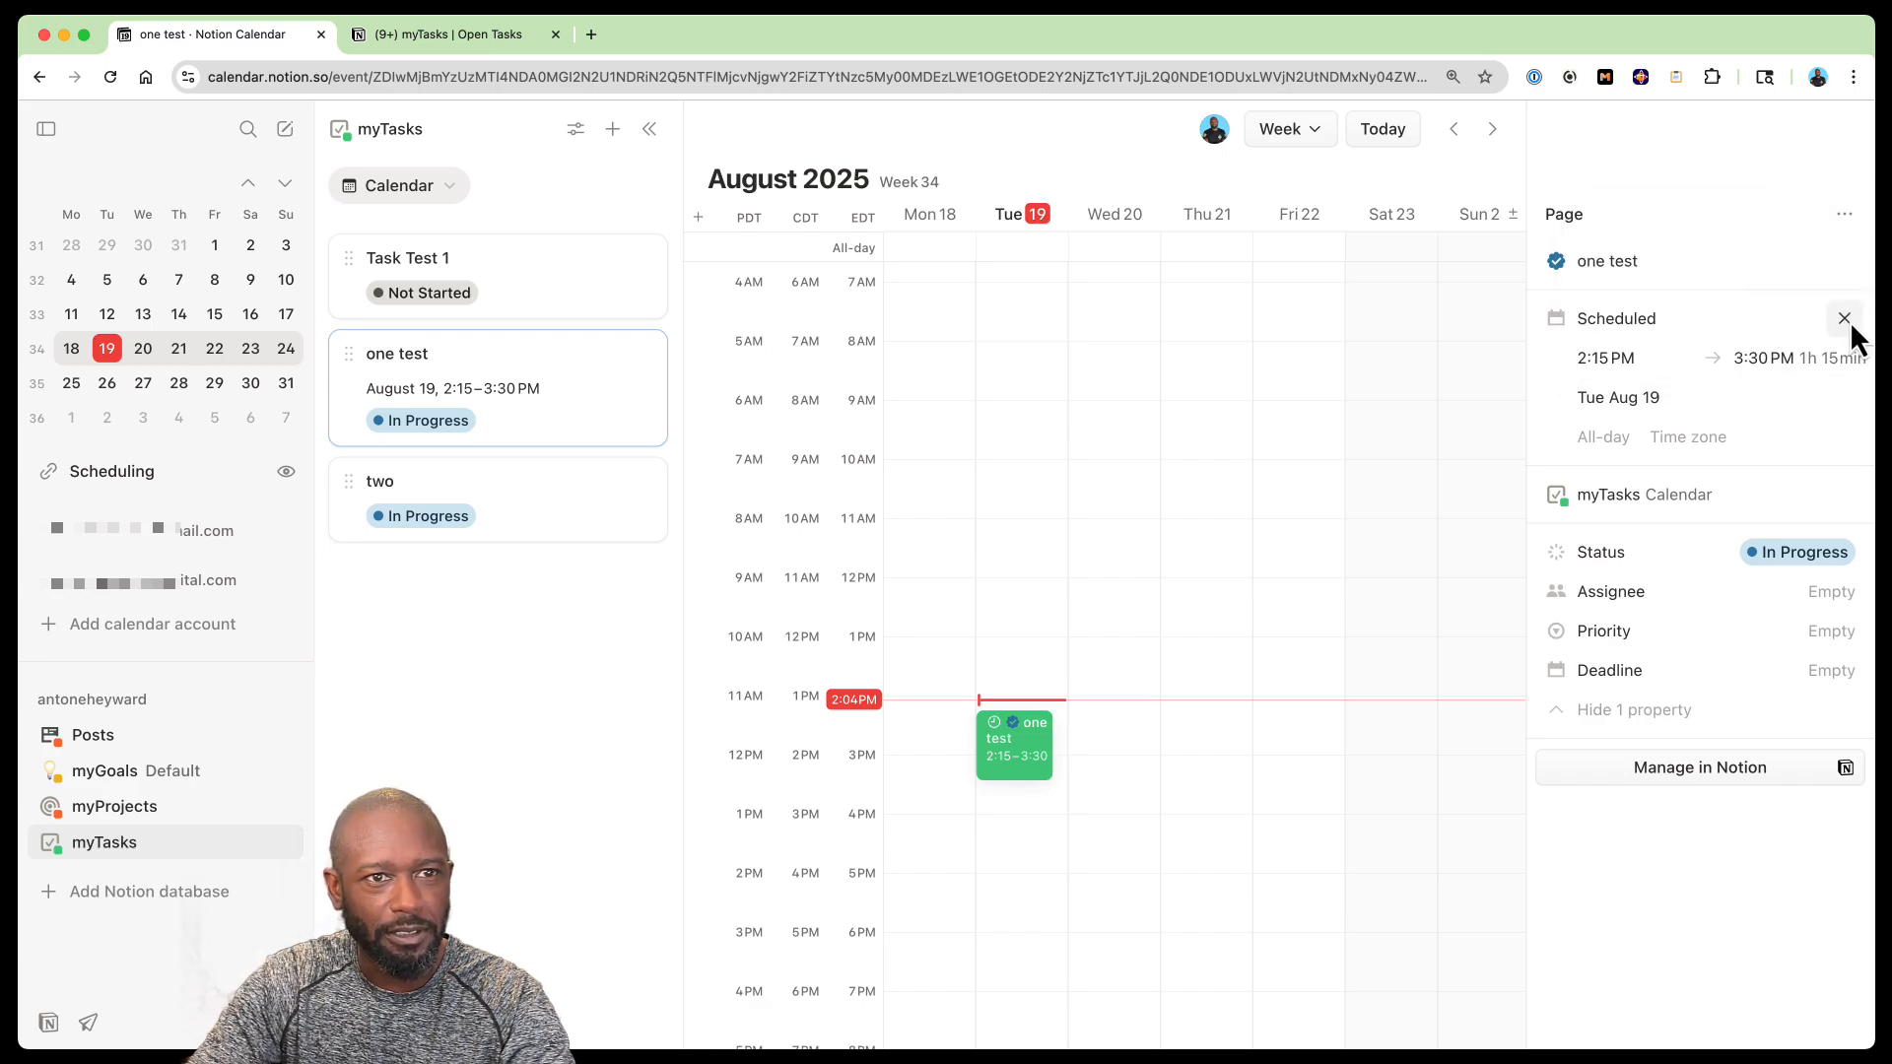
pyautogui.click(1847, 214)
pyautogui.click(1669, 303)
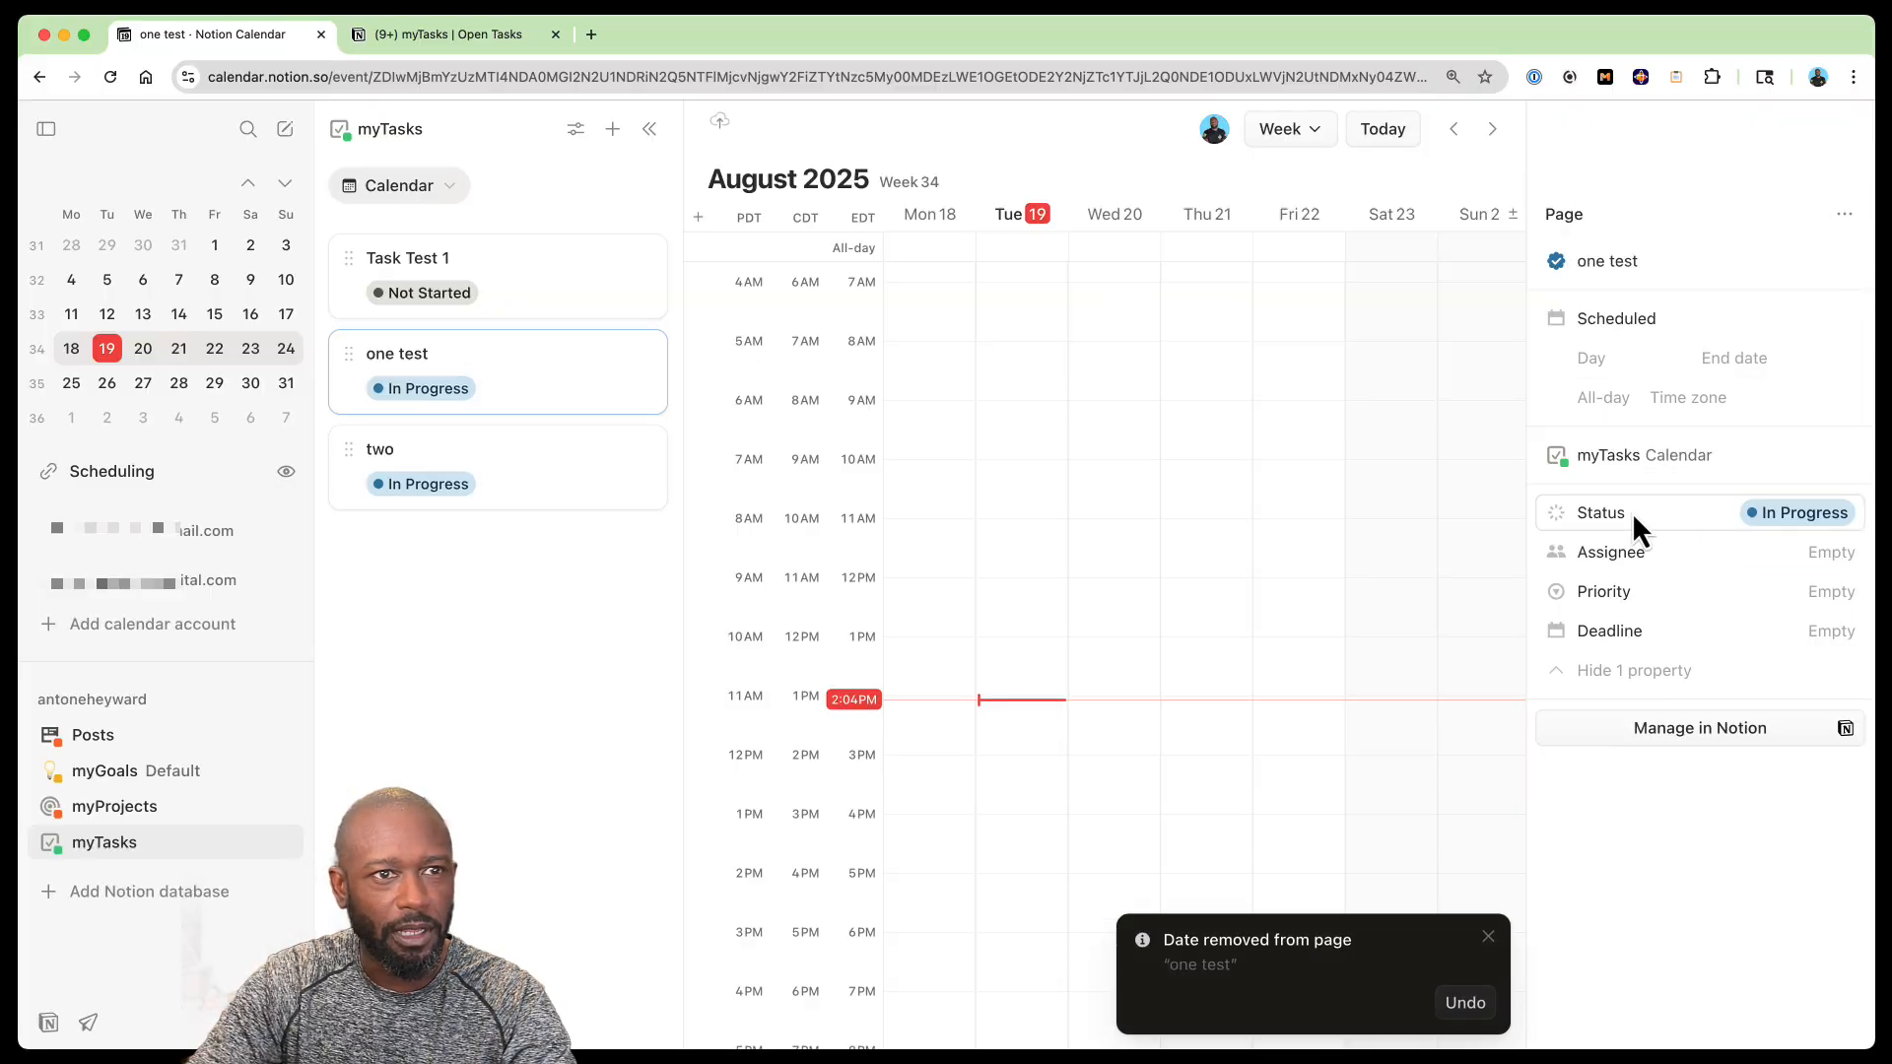
pyautogui.click(1843, 215)
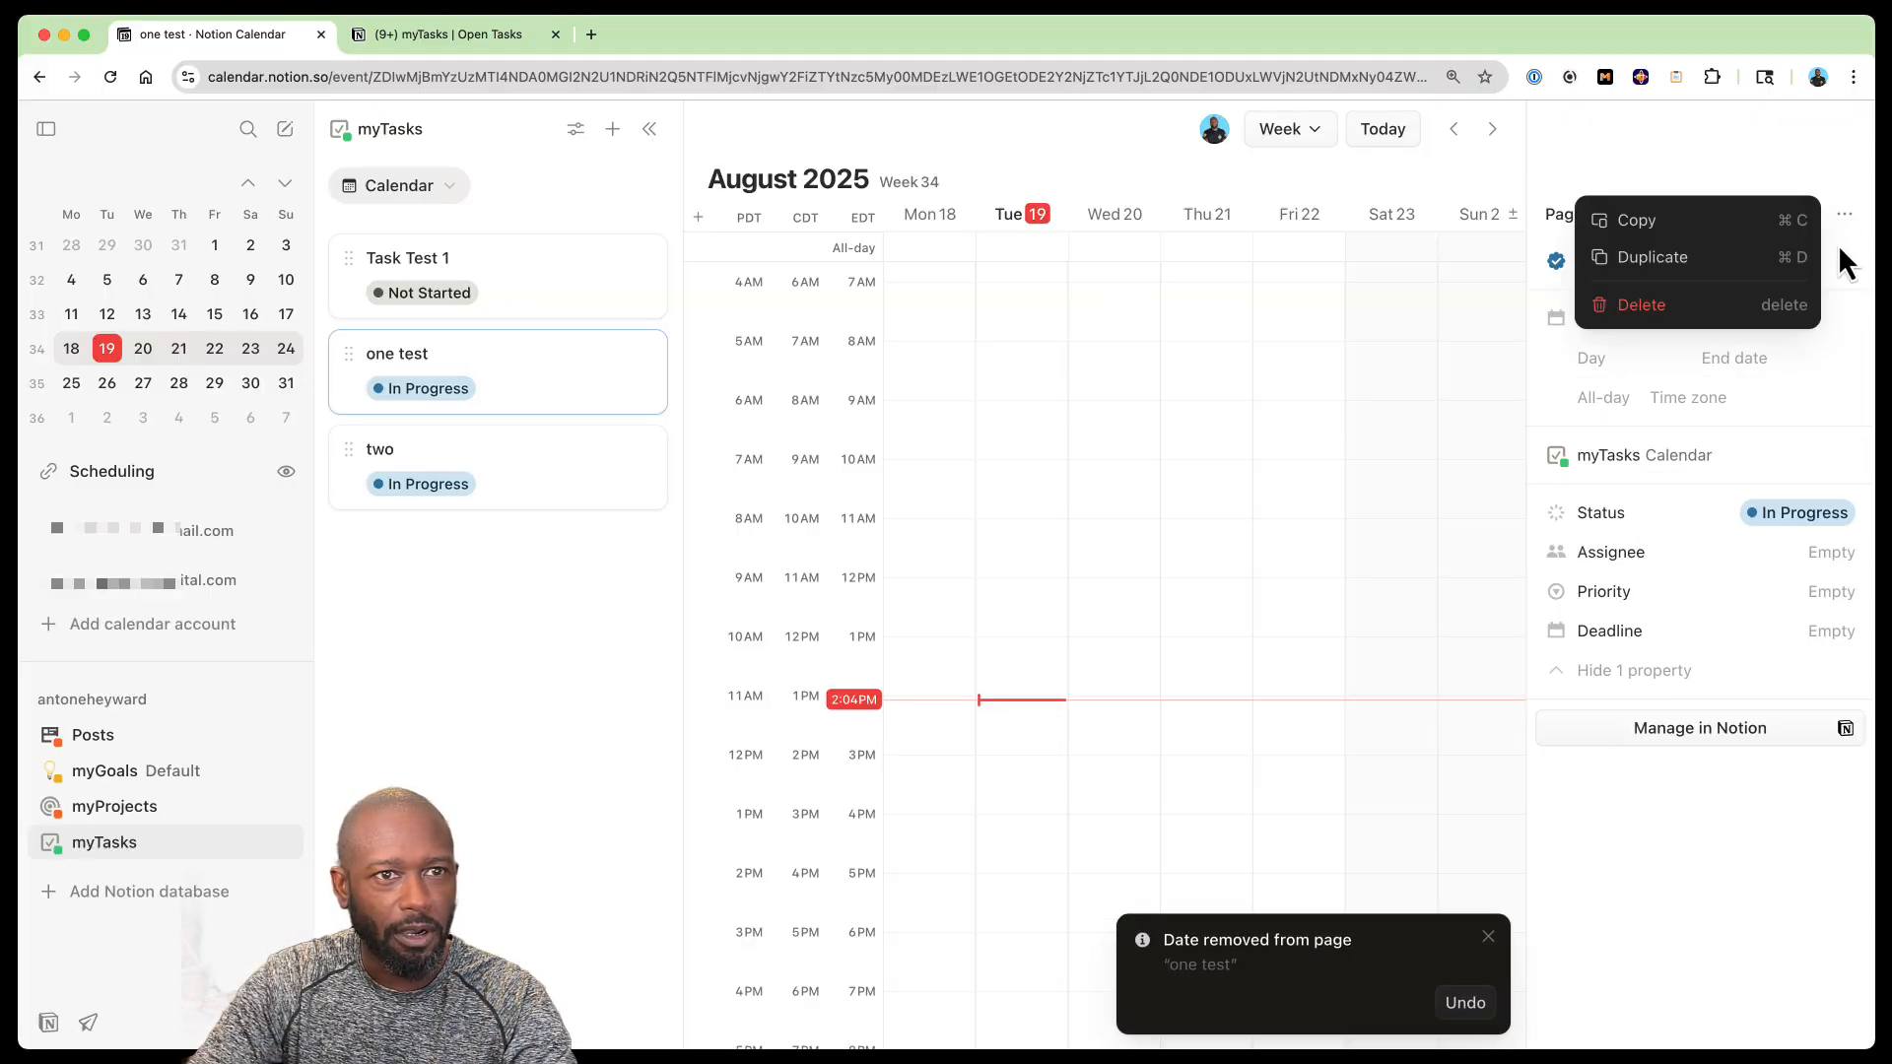
# Duplicate the "one test" task and reopen the myTasks list to refresh it
pyautogui.click(1700, 258)
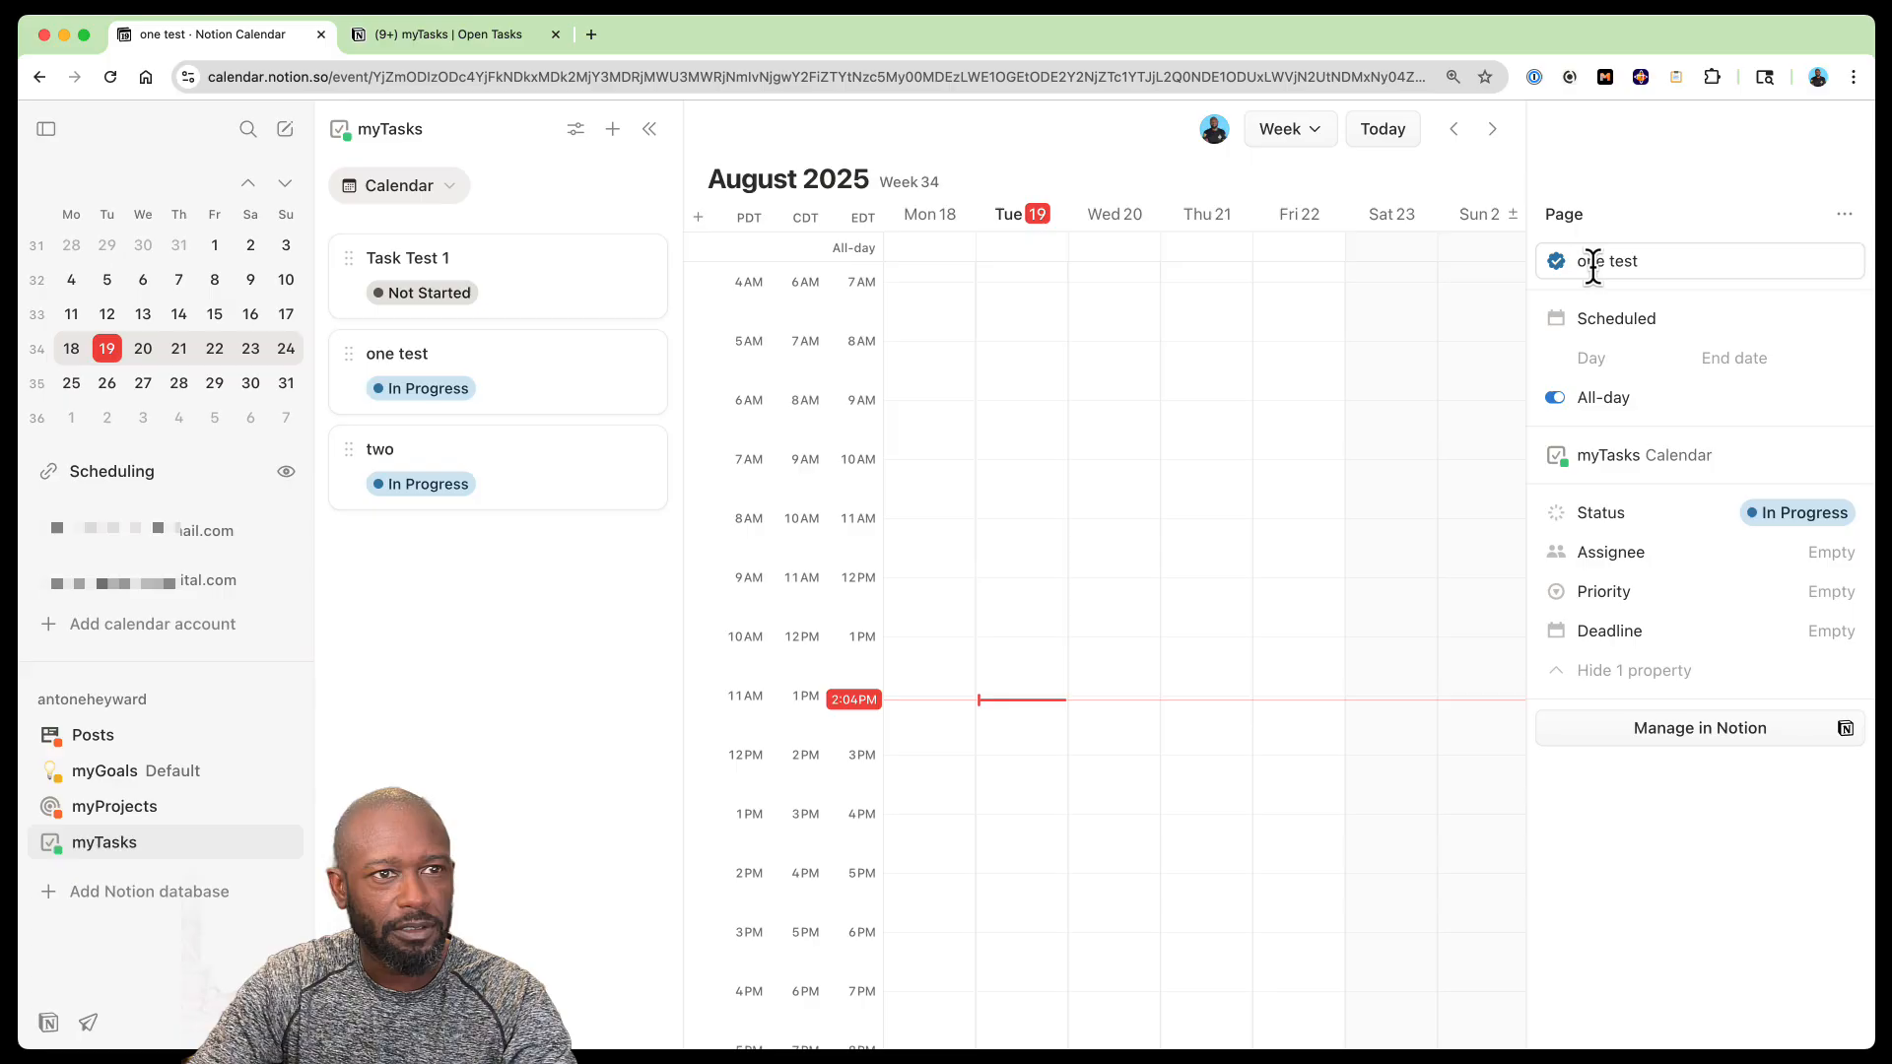
pyautogui.moveTo(1577, 261); pyautogui.dragTo(1661, 264)
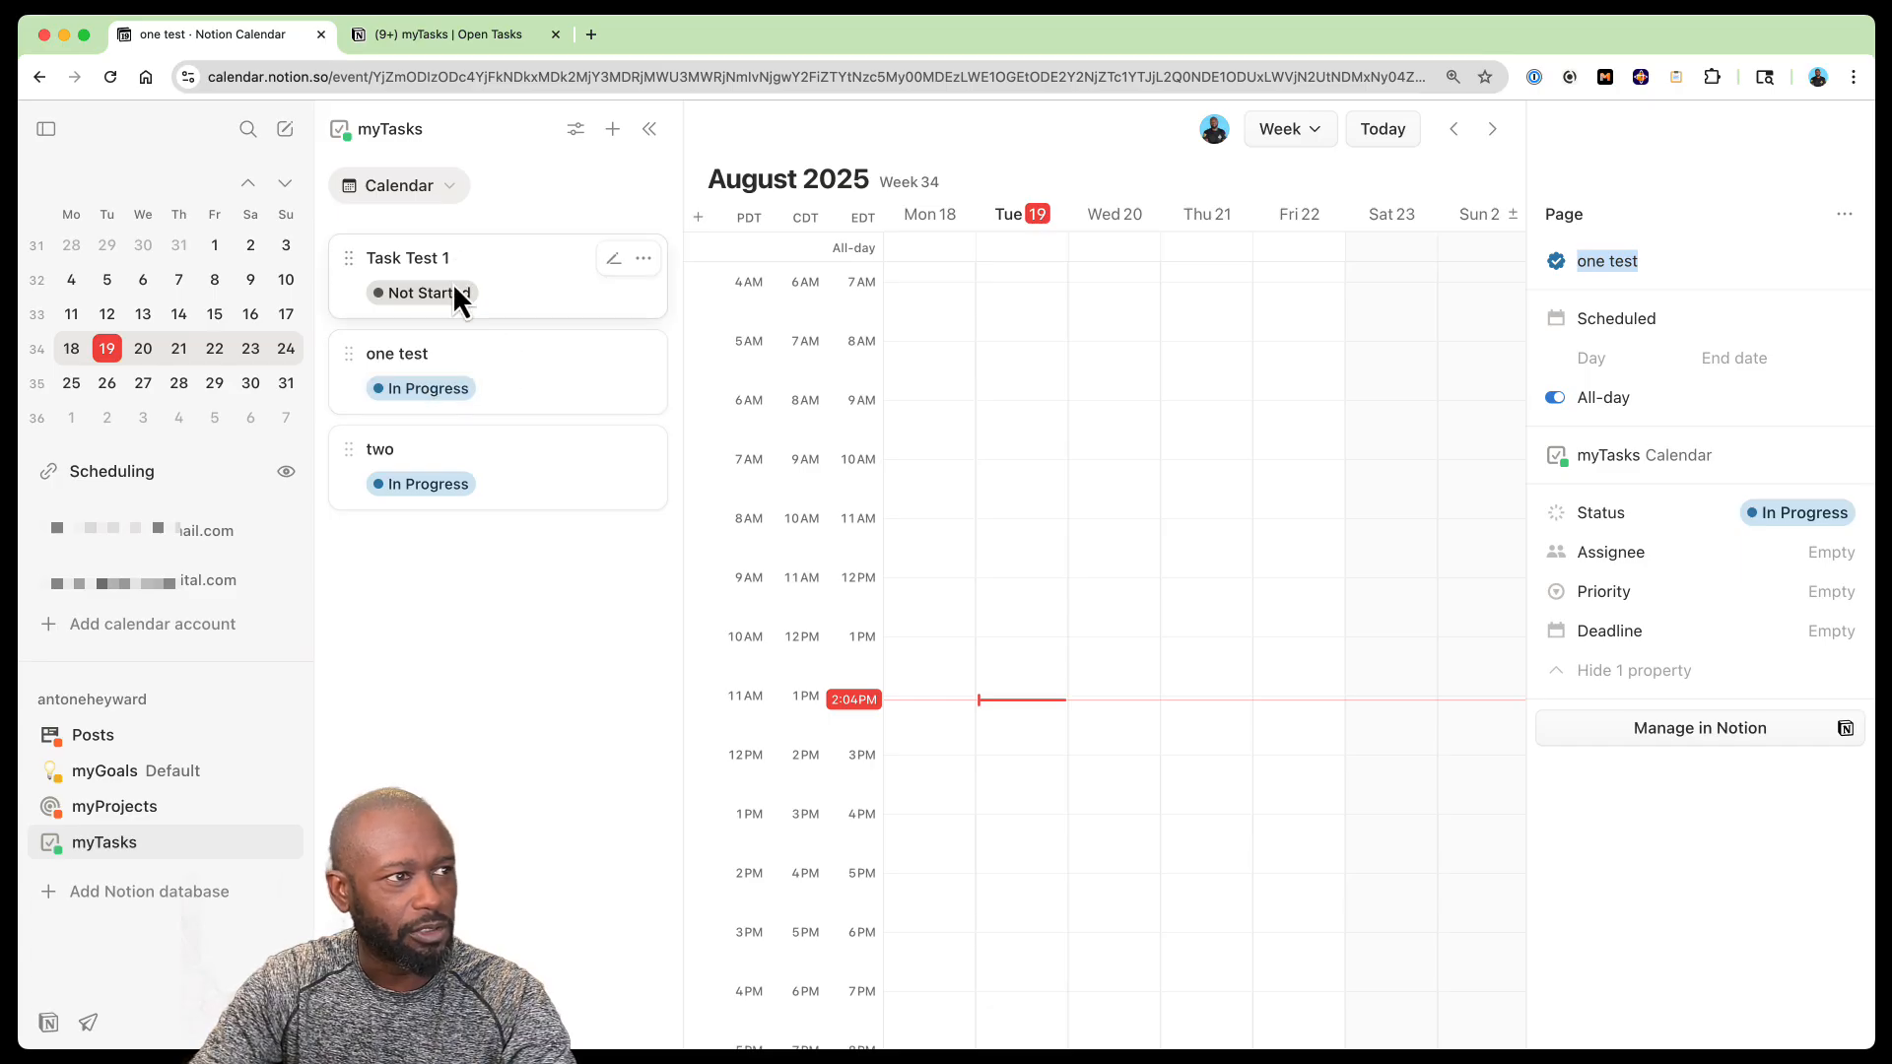
pyautogui.click(134, 842)
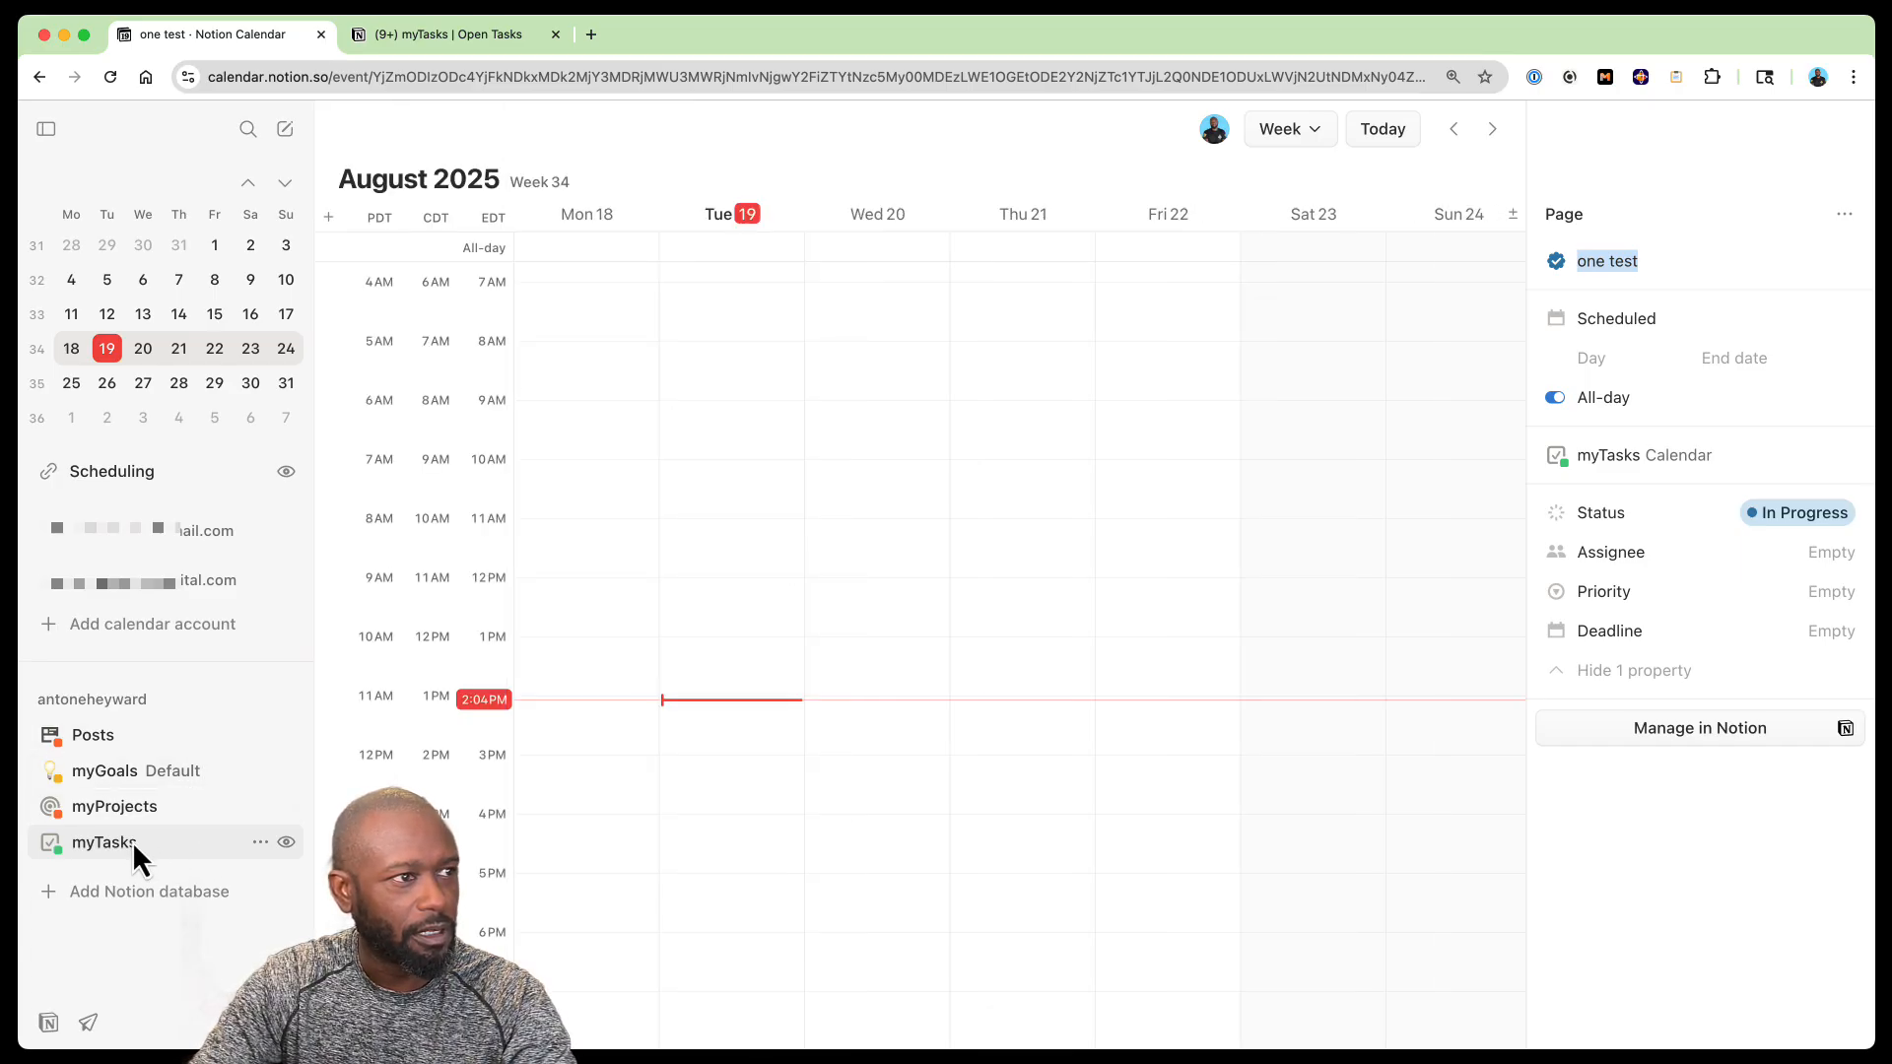
pyautogui.click(150, 844)
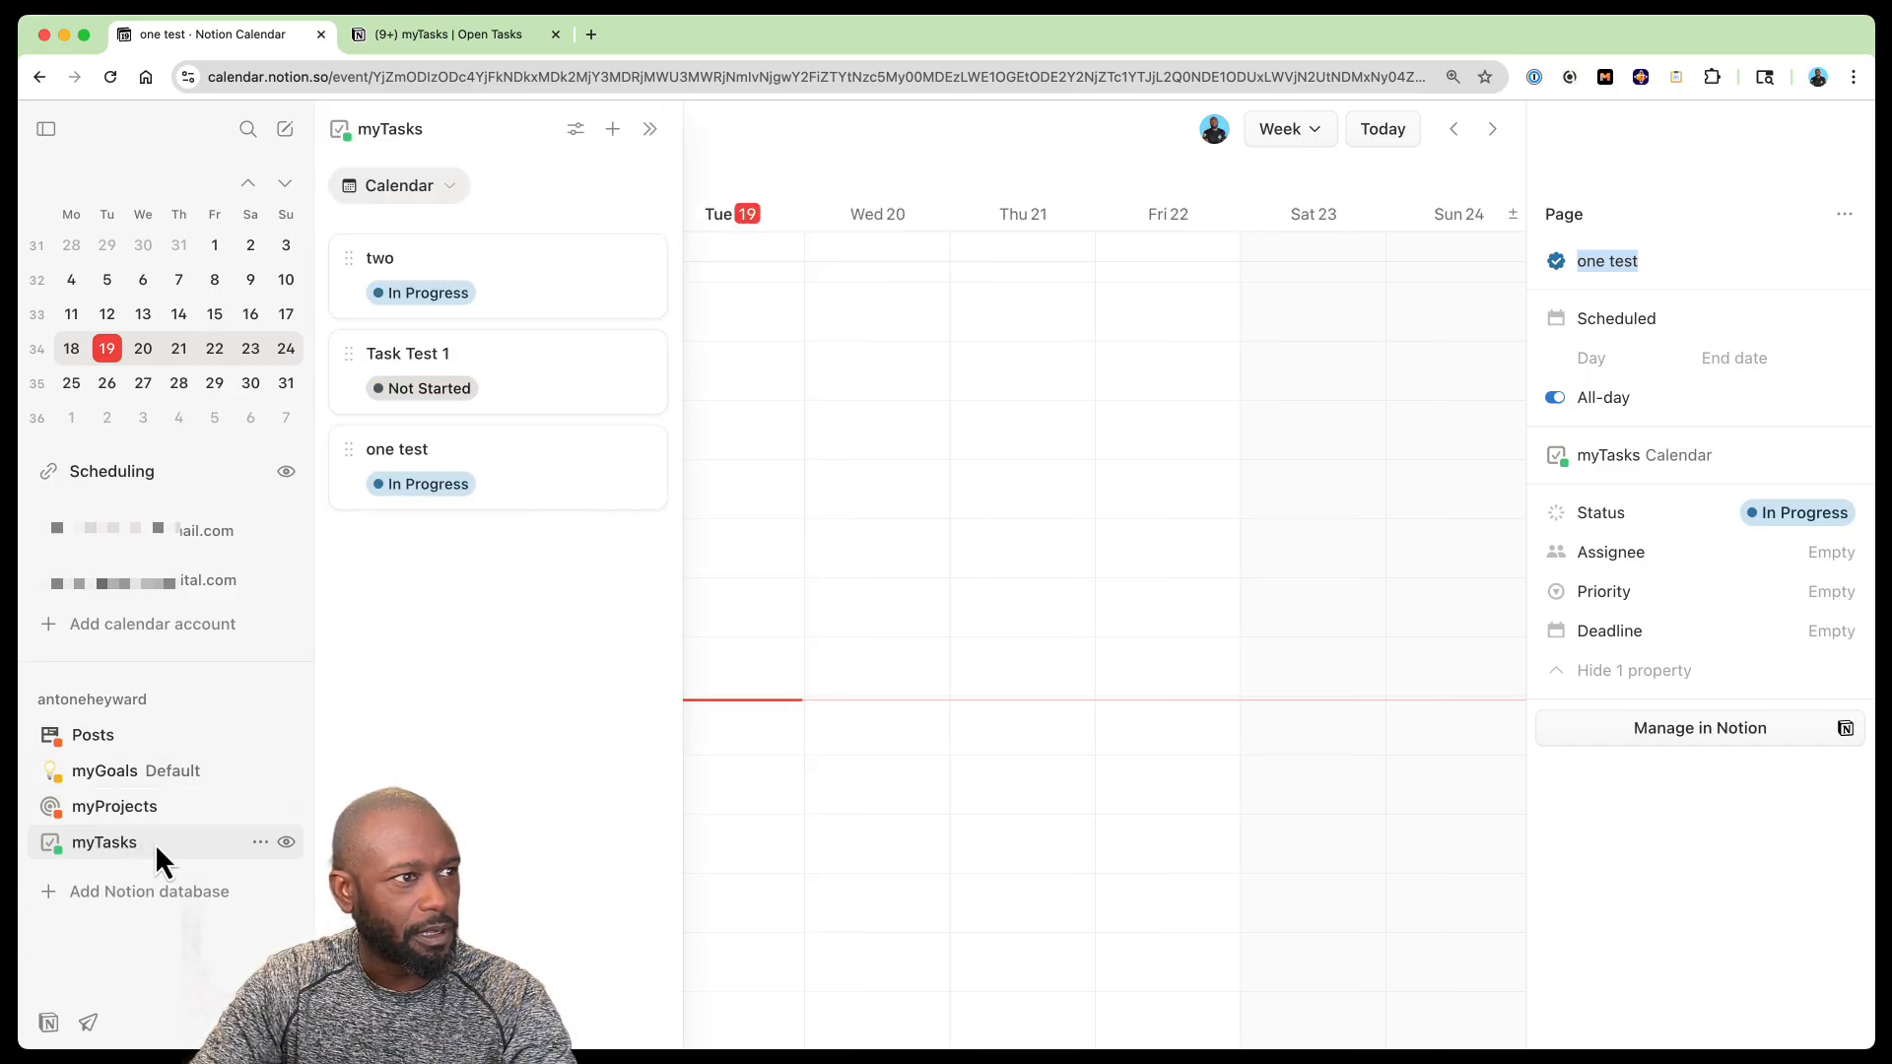
pyautogui.click(156, 844)
pyautogui.click(155, 843)
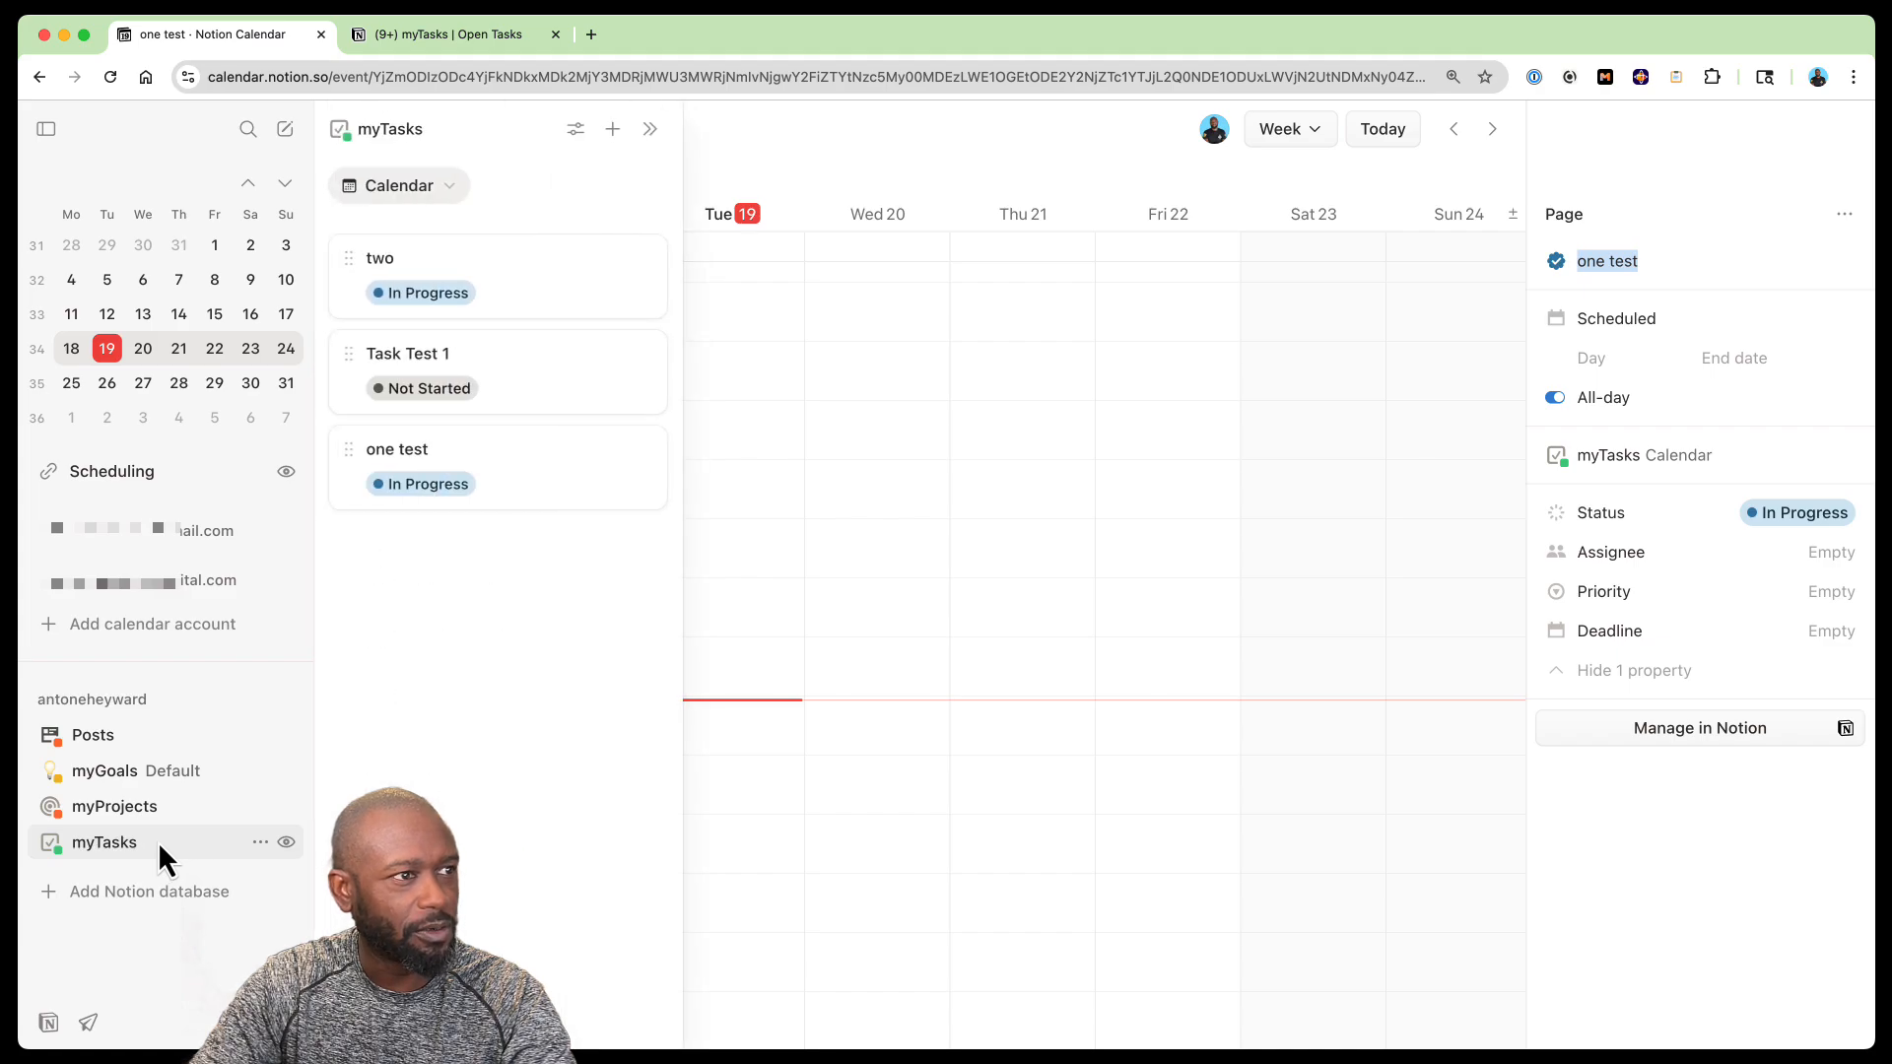
# Check the duplicated task in Notion's Open Tasks table and return to the myTasks list in Notion Calendar
pyautogui.click(448, 34)
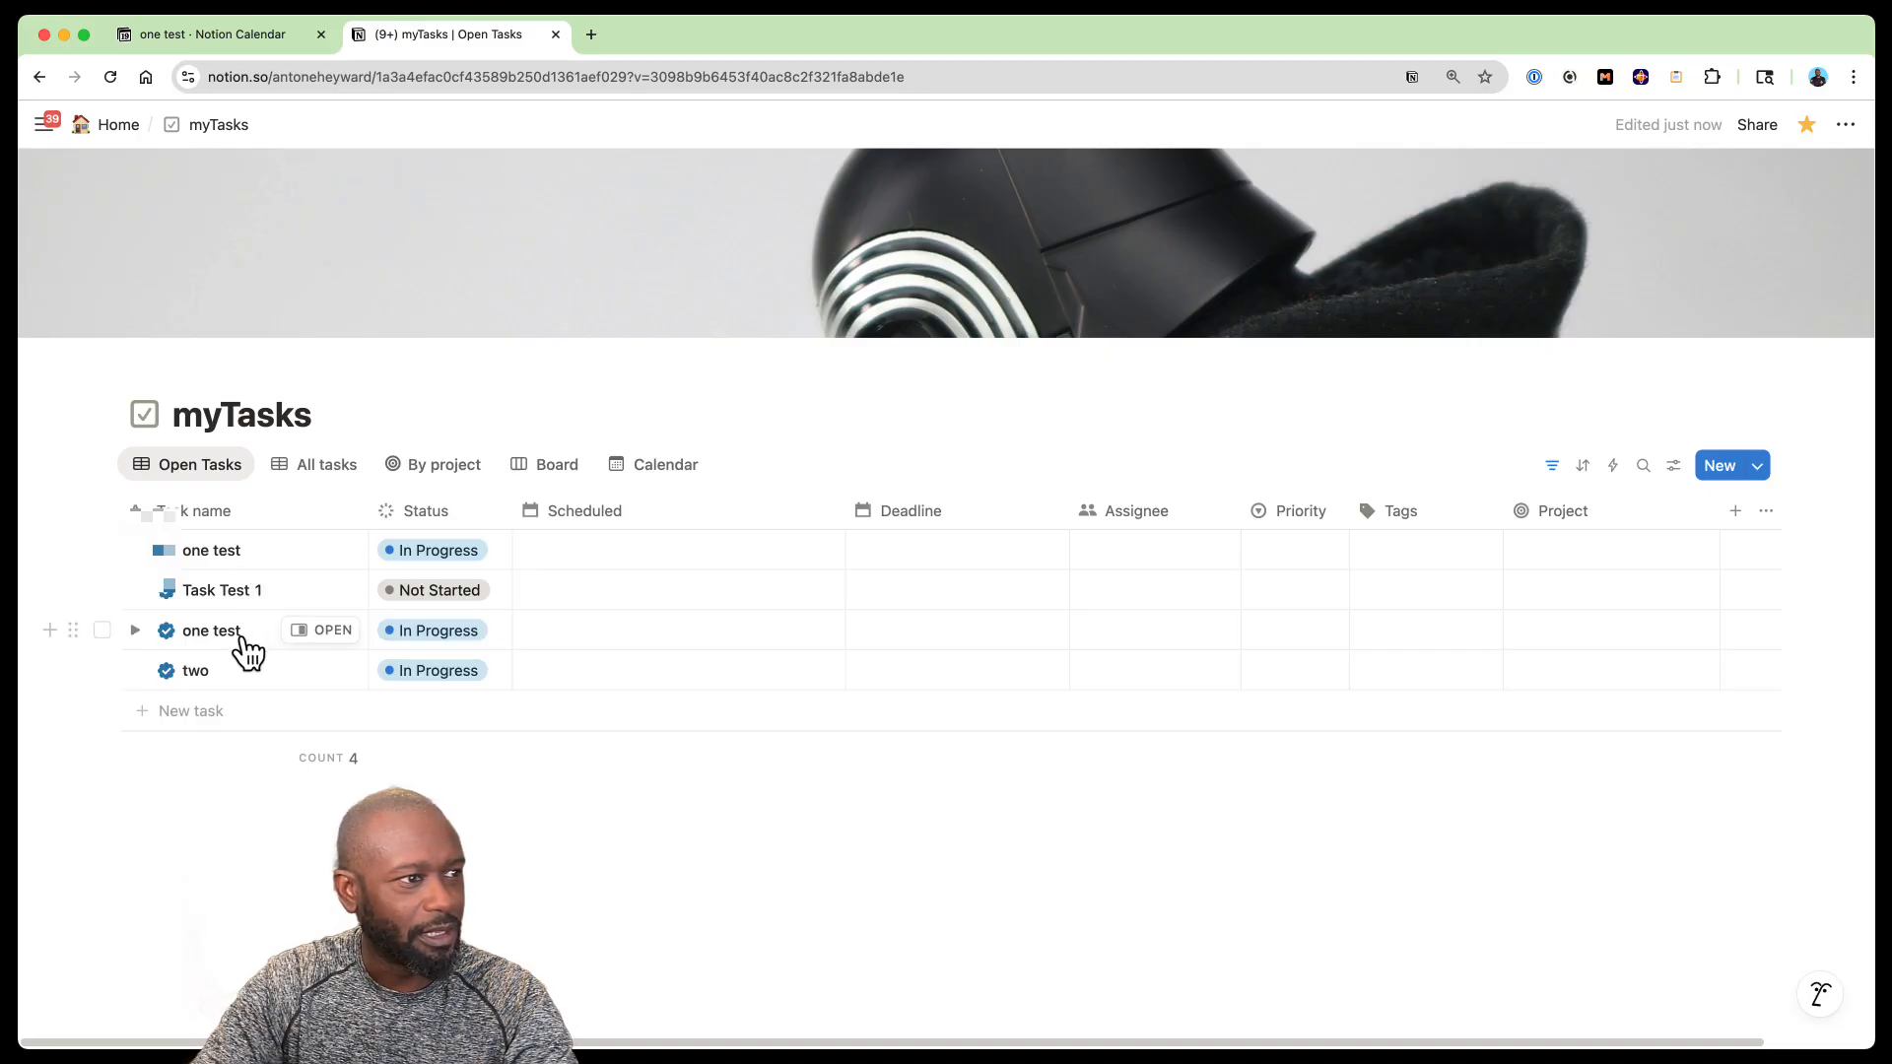
pyautogui.click(259, 39)
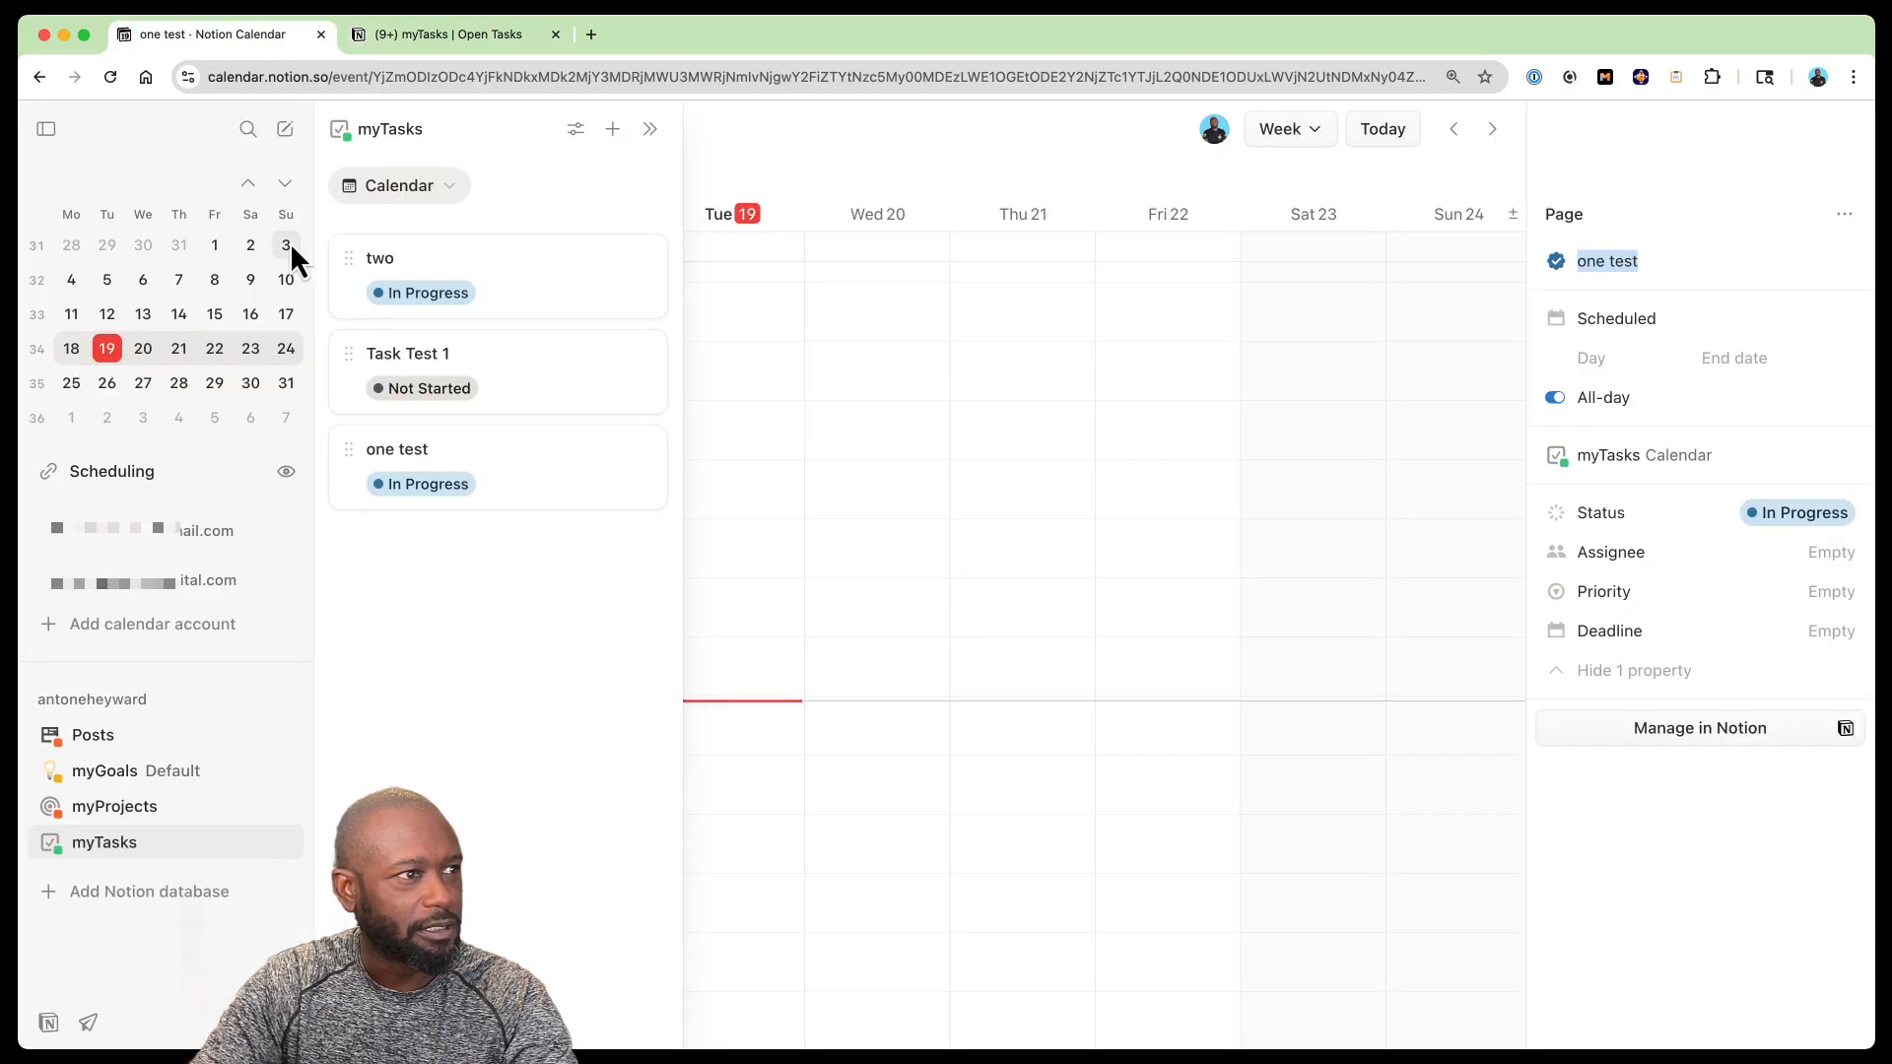
pyautogui.click(131, 844)
pyautogui.click(132, 843)
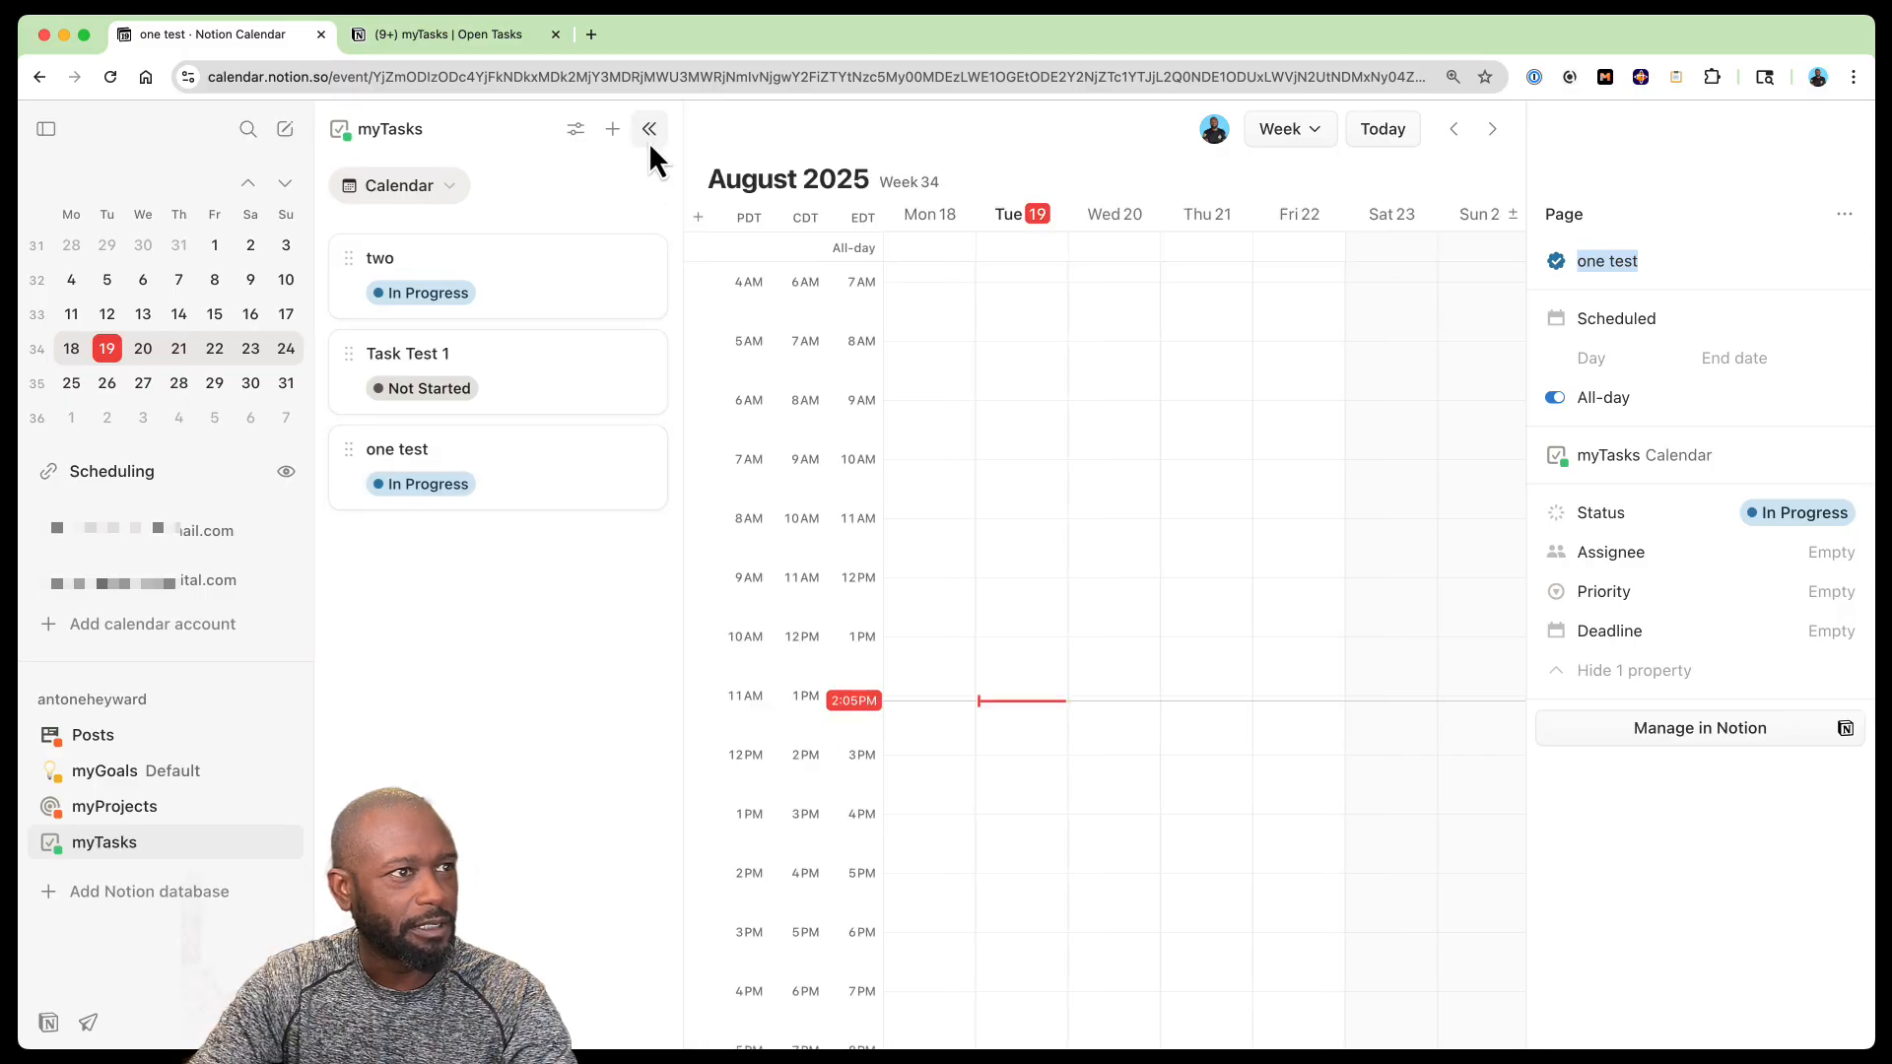
# Rename the duplicated task "one test 2" and copy its page to the clipboard
pyautogui.click(1842, 214)
pyautogui.click(1675, 161)
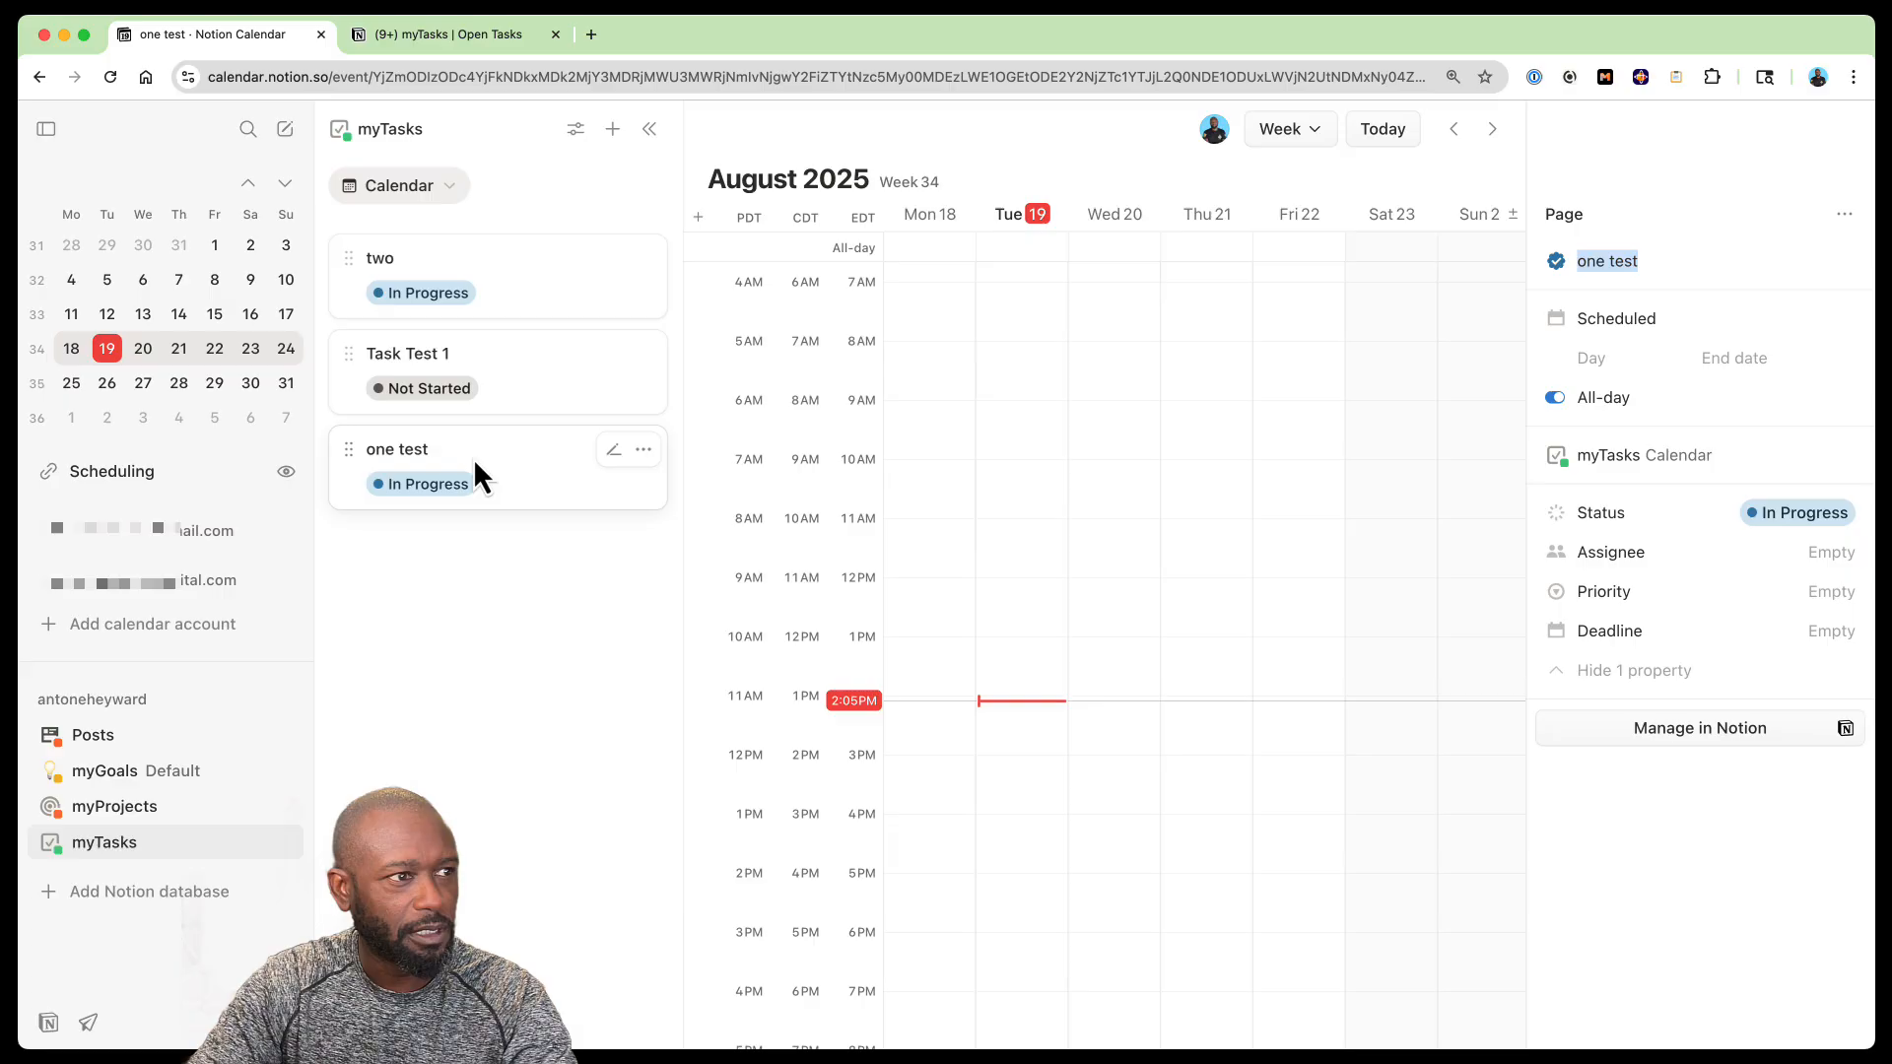
pyautogui.click(1662, 265)
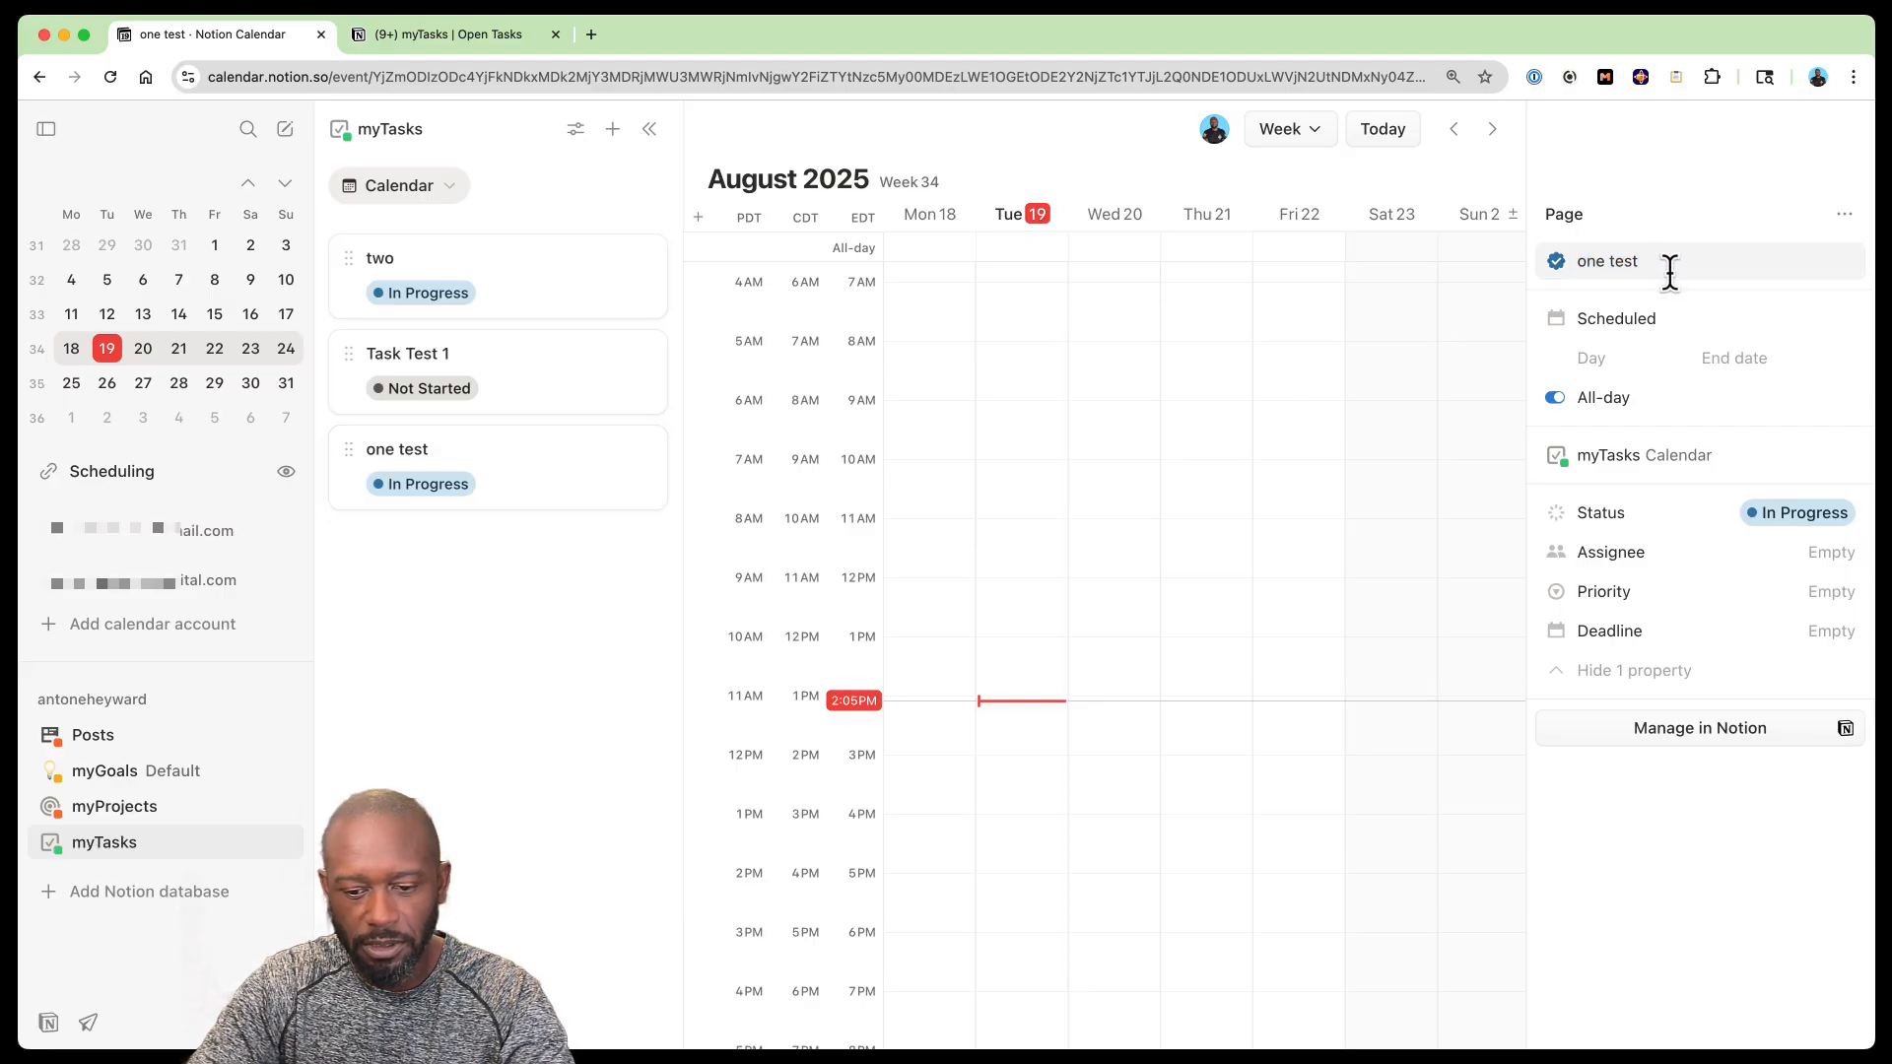
pyautogui.click(1844, 215)
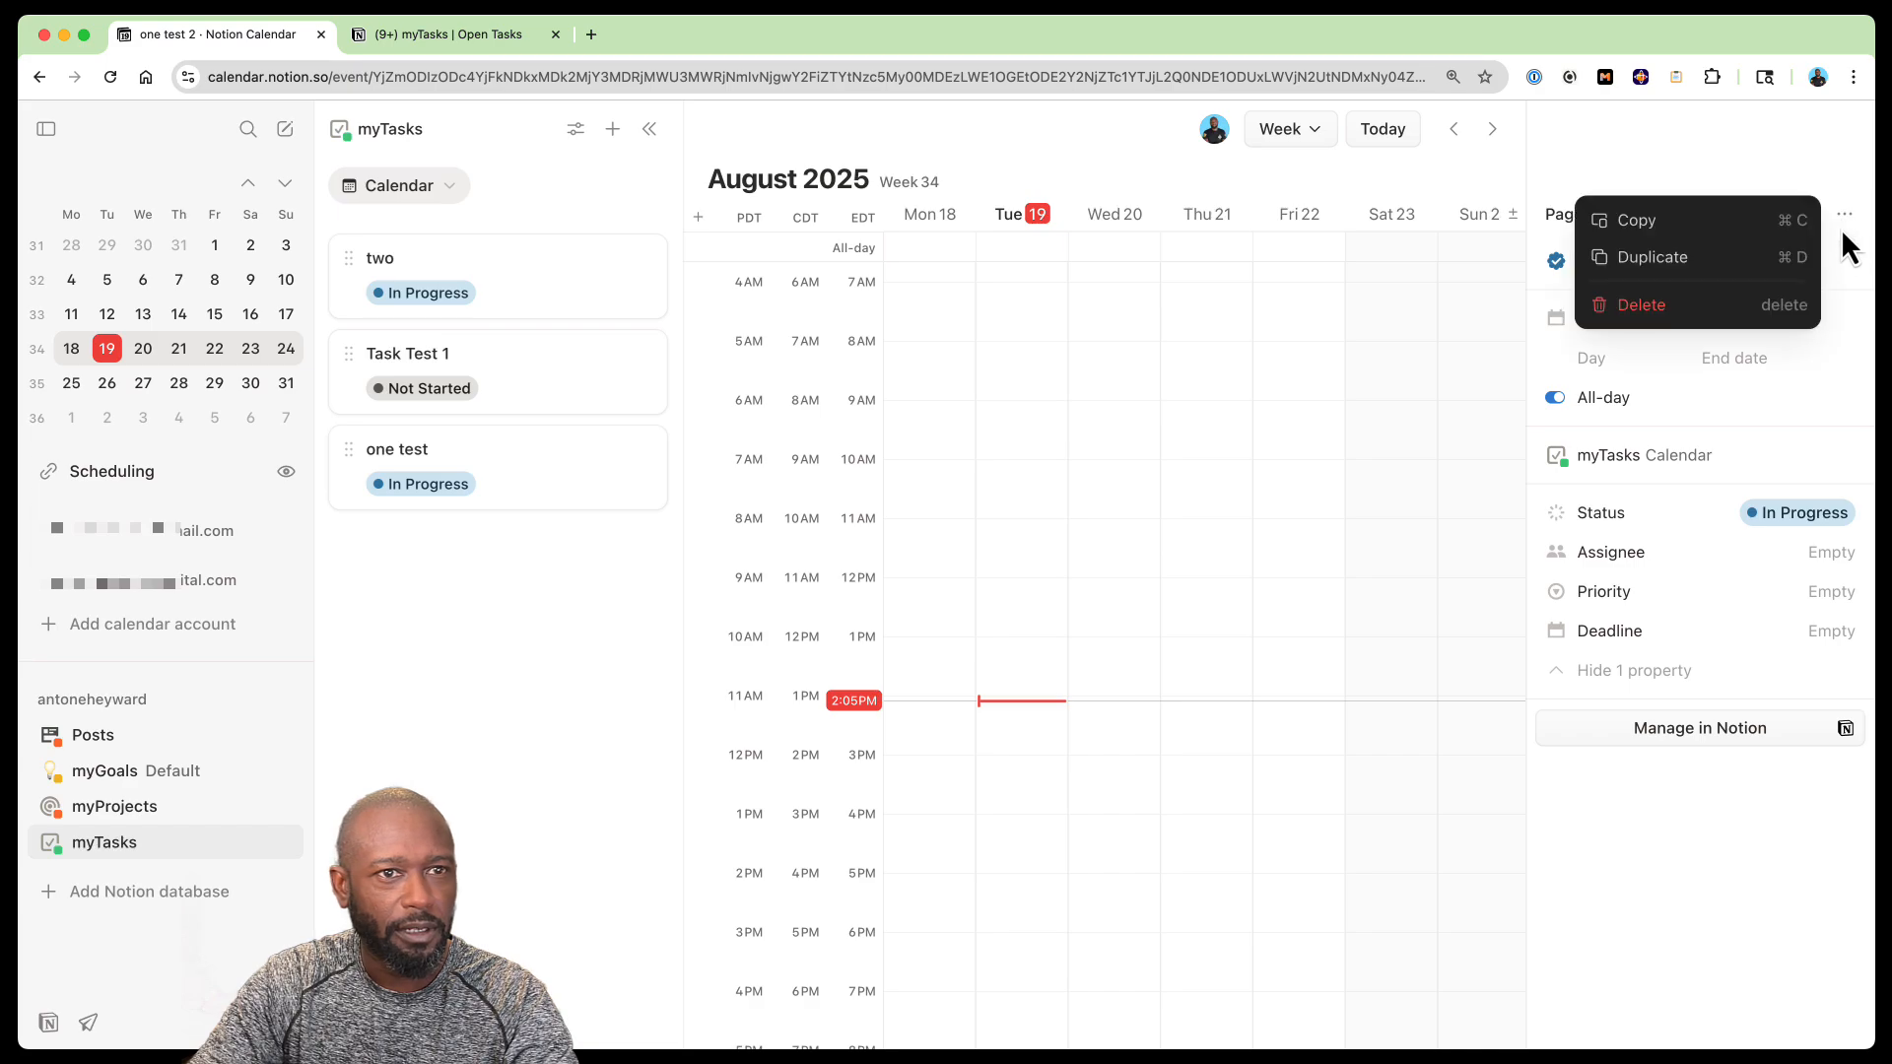
pyautogui.press('super+c')
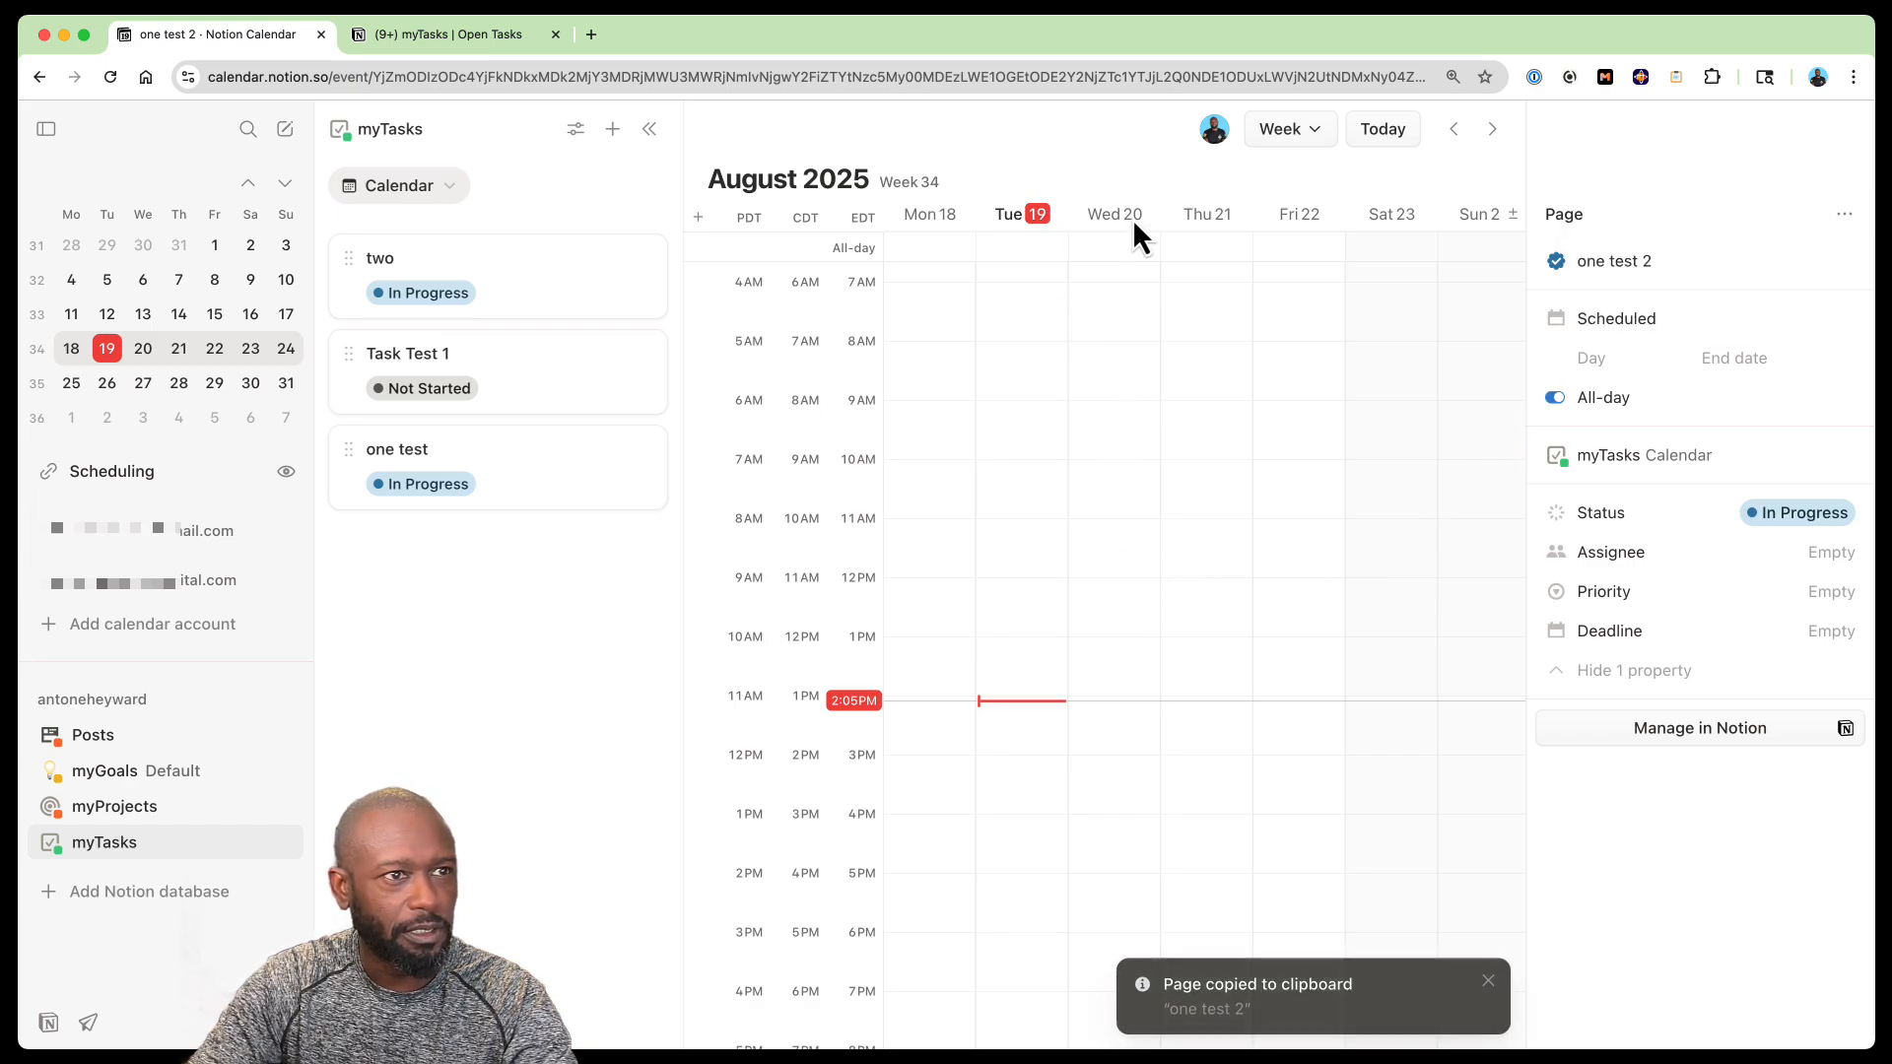
# Paste the copied "one test 2" page on Thursday, August 21 and schedule it from 9 to 10 AM
pyautogui.press('Escape')
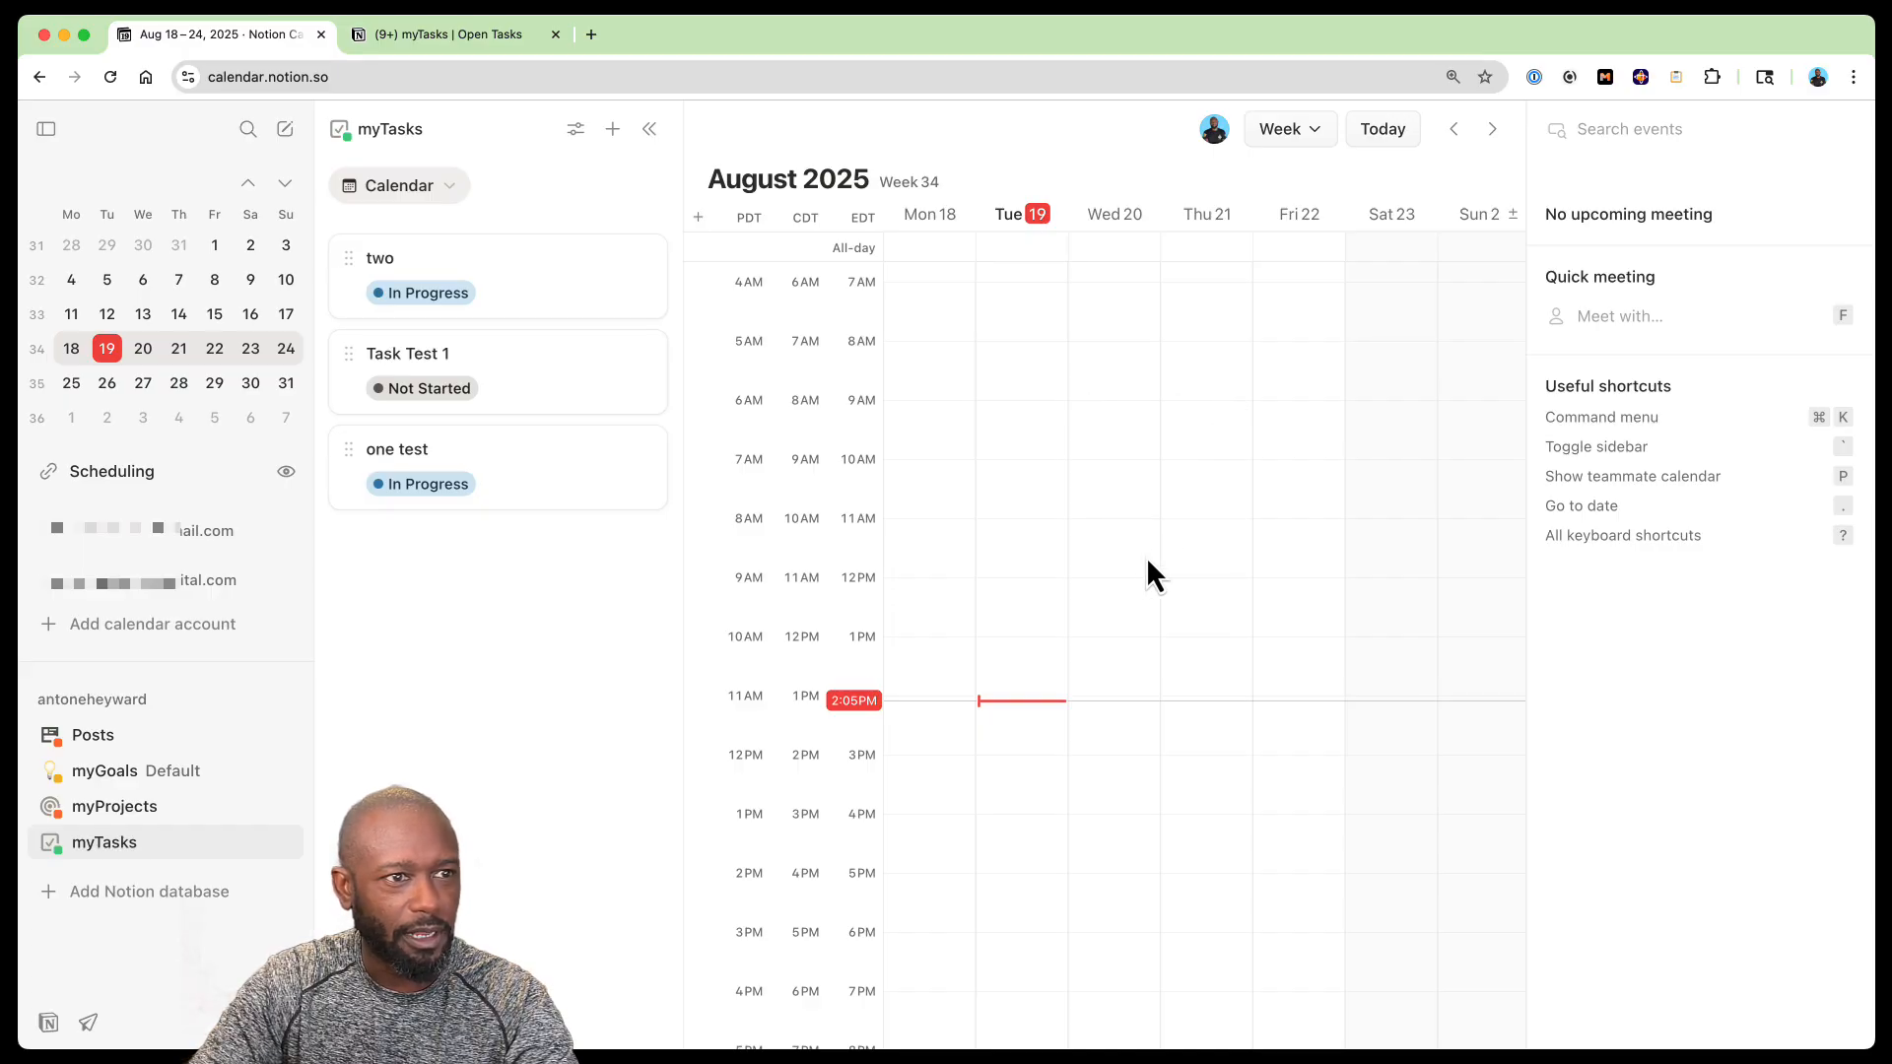
pyautogui.press('super+z')
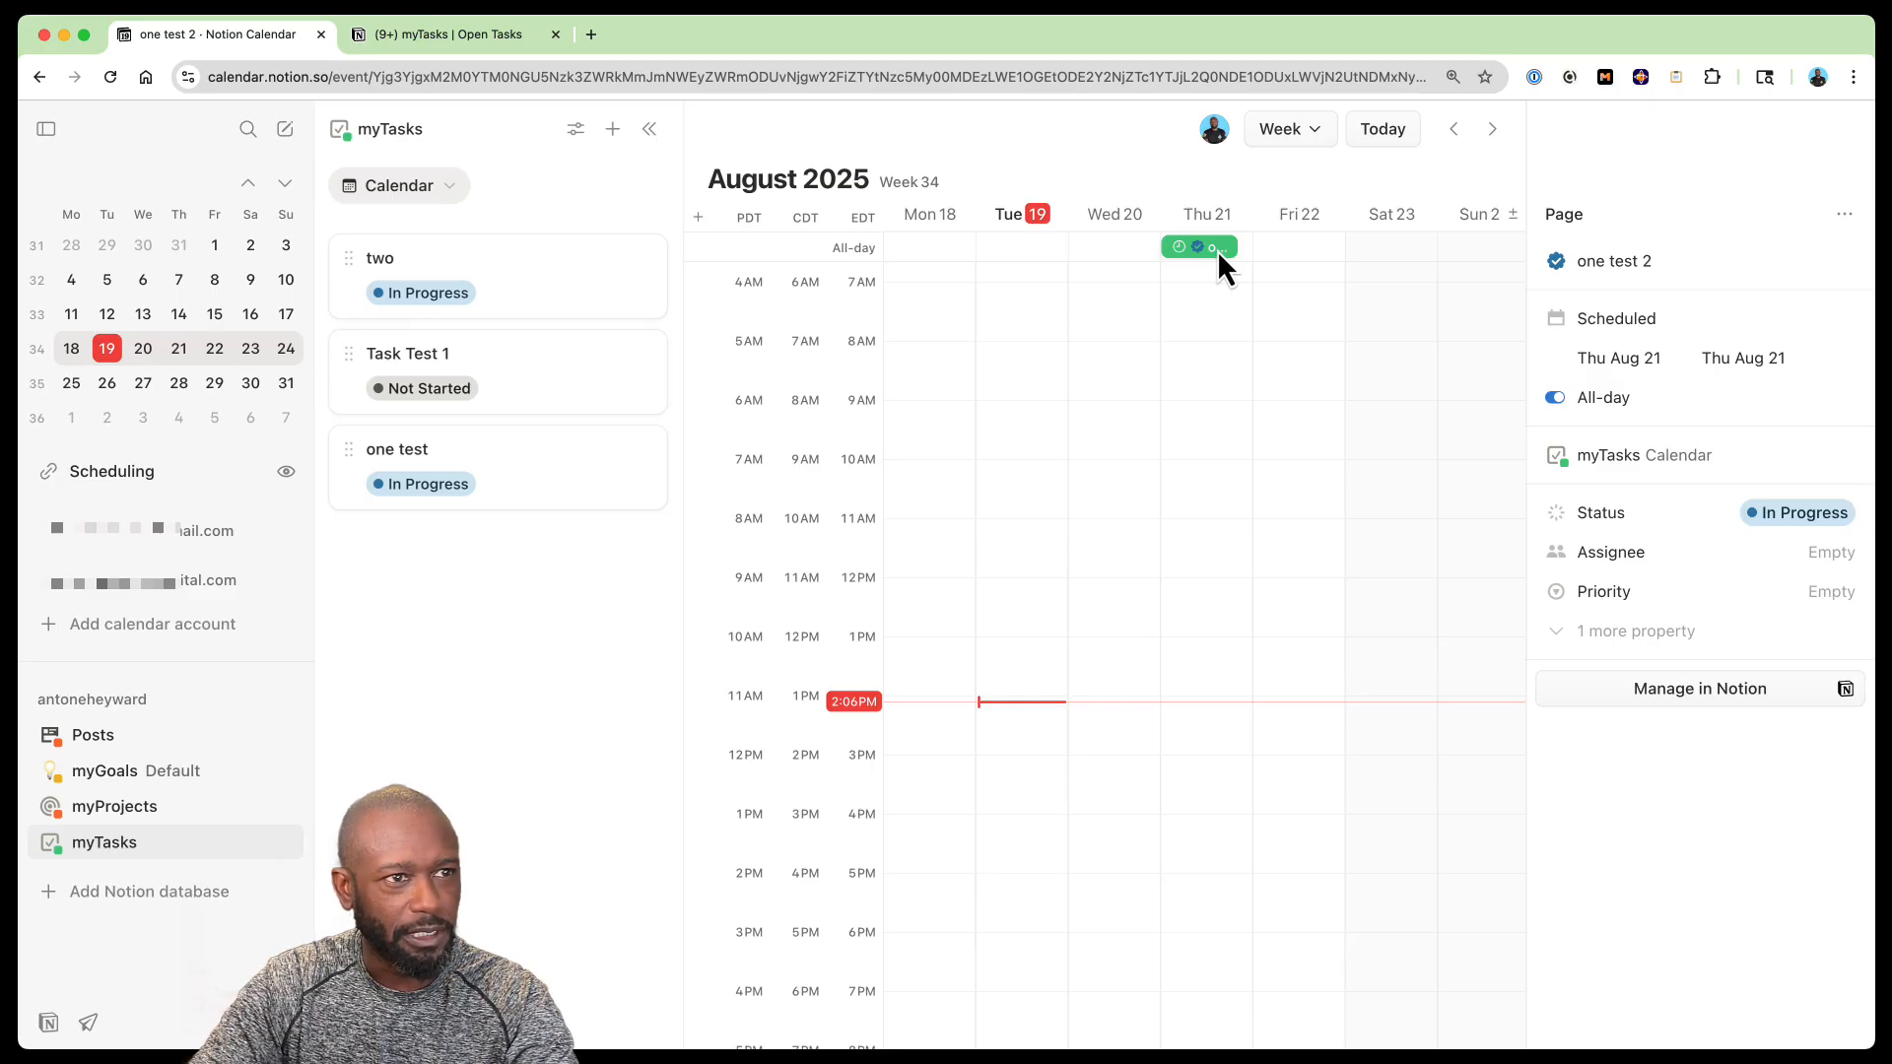
pyautogui.moveTo(1216, 252); pyautogui.dragTo(1220, 428)
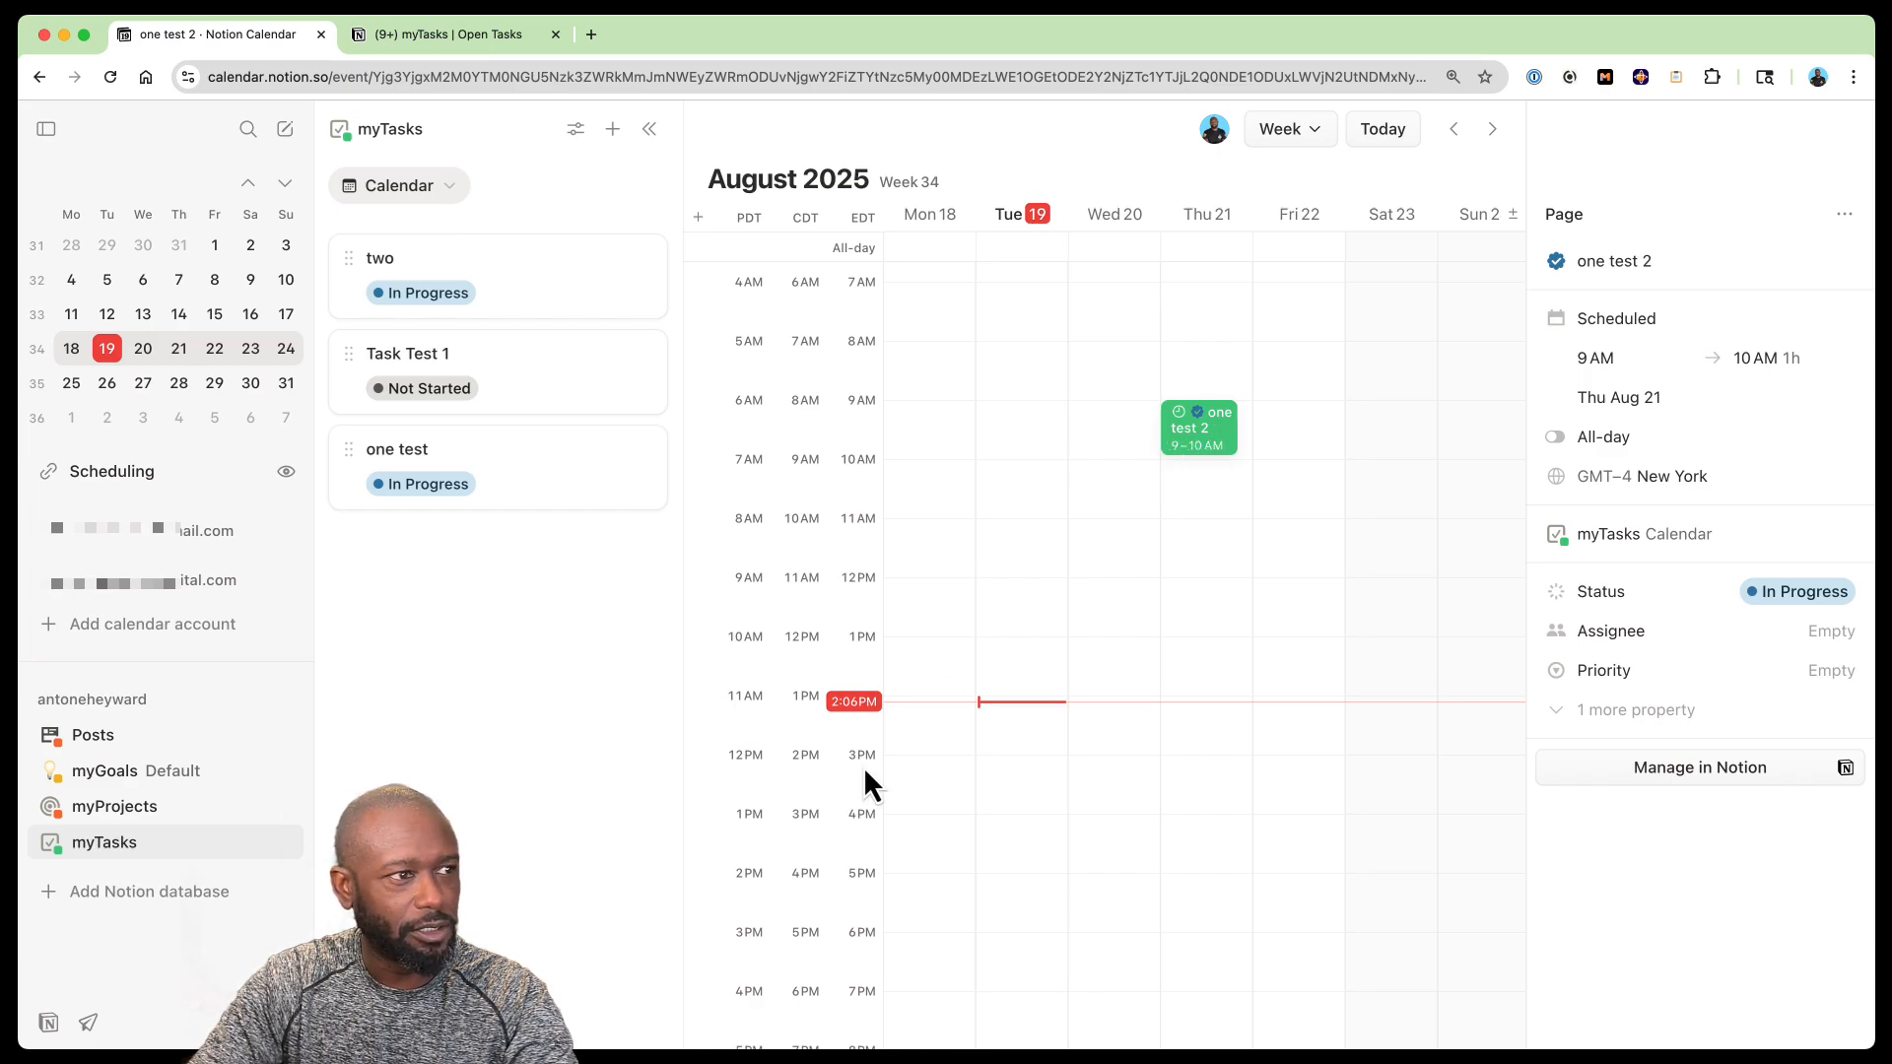
# Reload the calendar and reopen the myTasks list to check for the pasted task
pyautogui.click(145, 844)
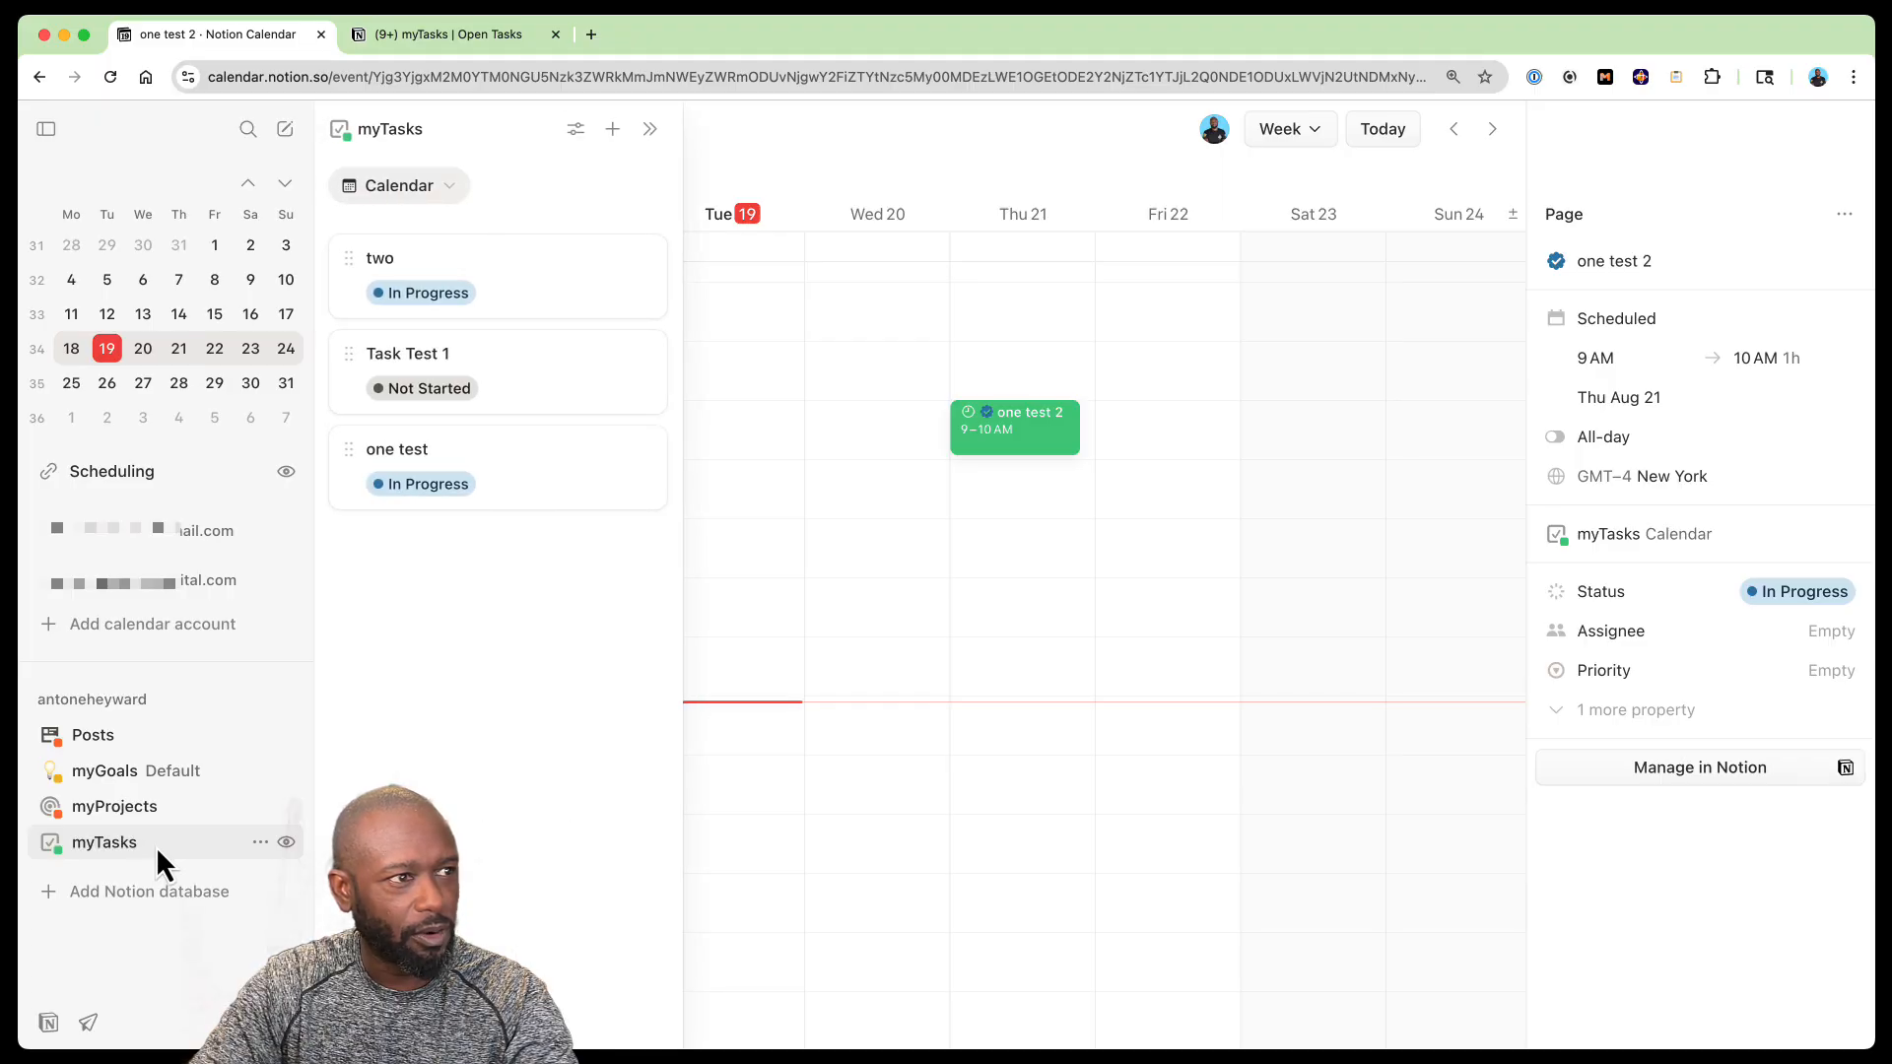
pyautogui.click(157, 846)
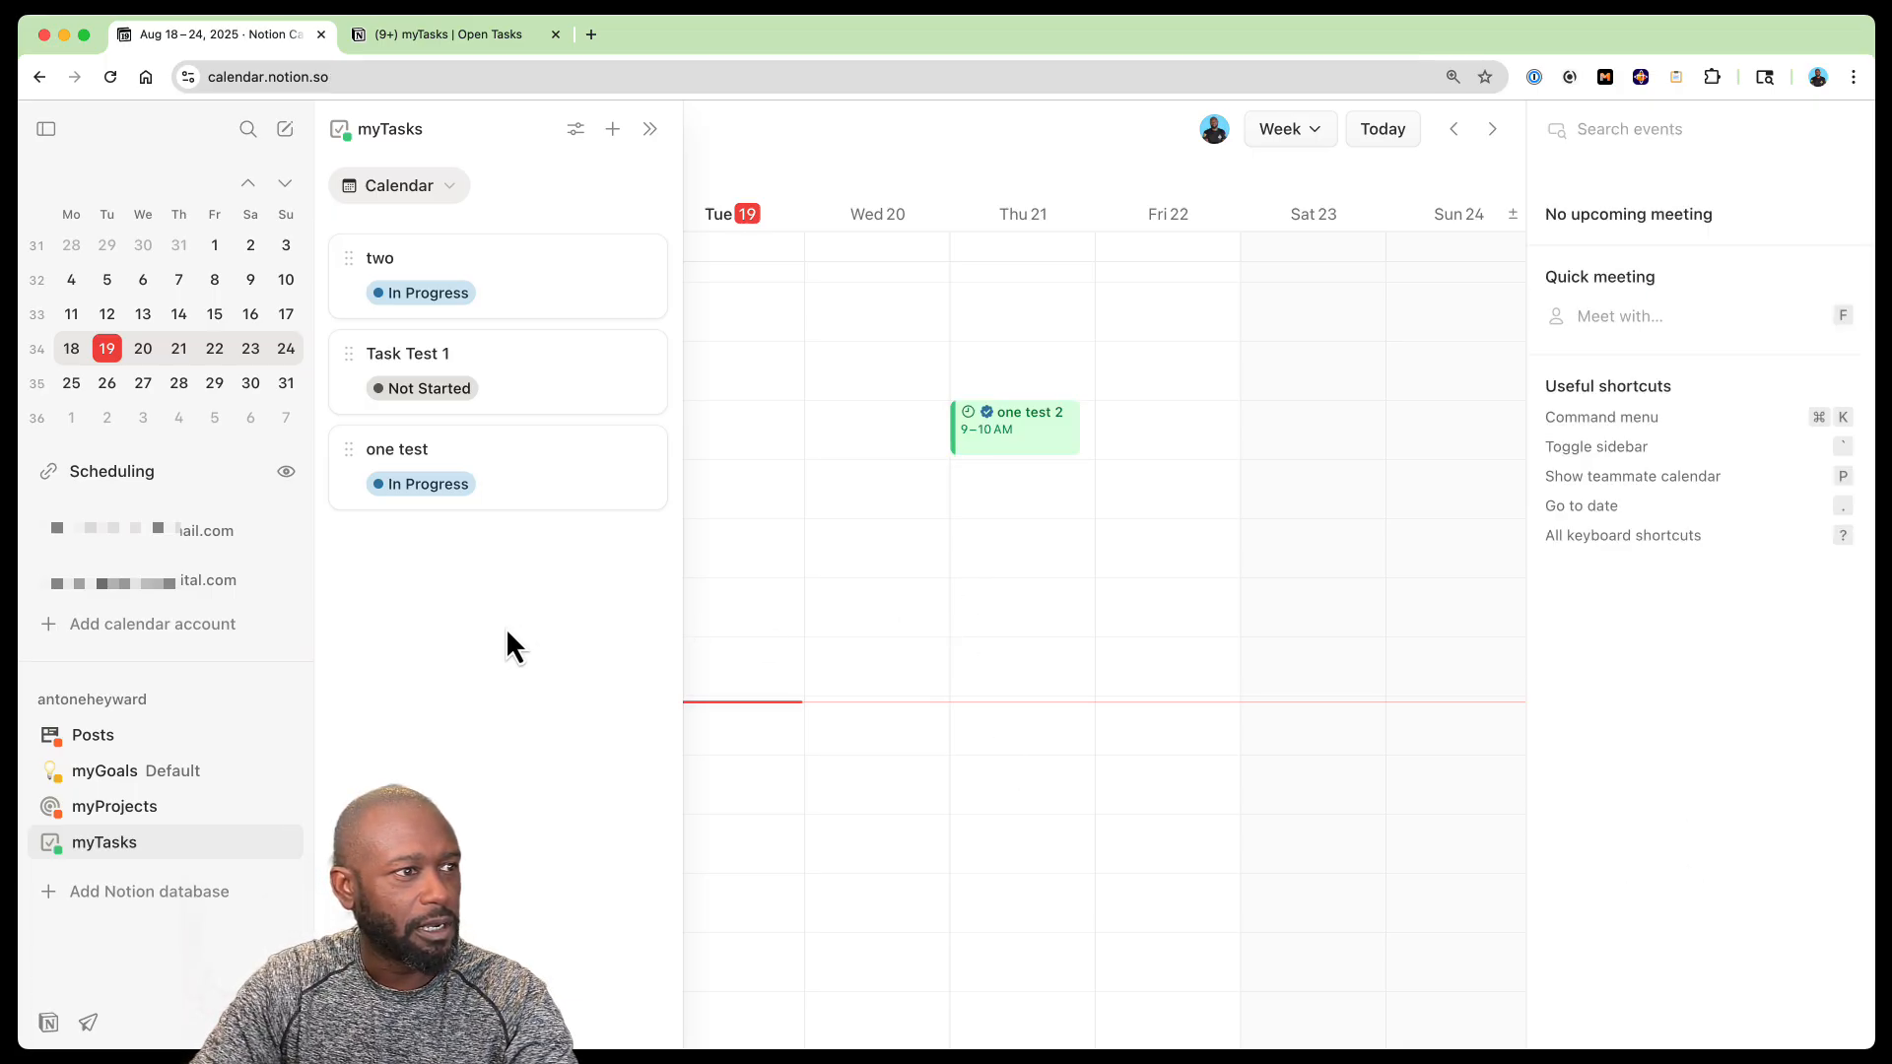
pyautogui.click(650, 129)
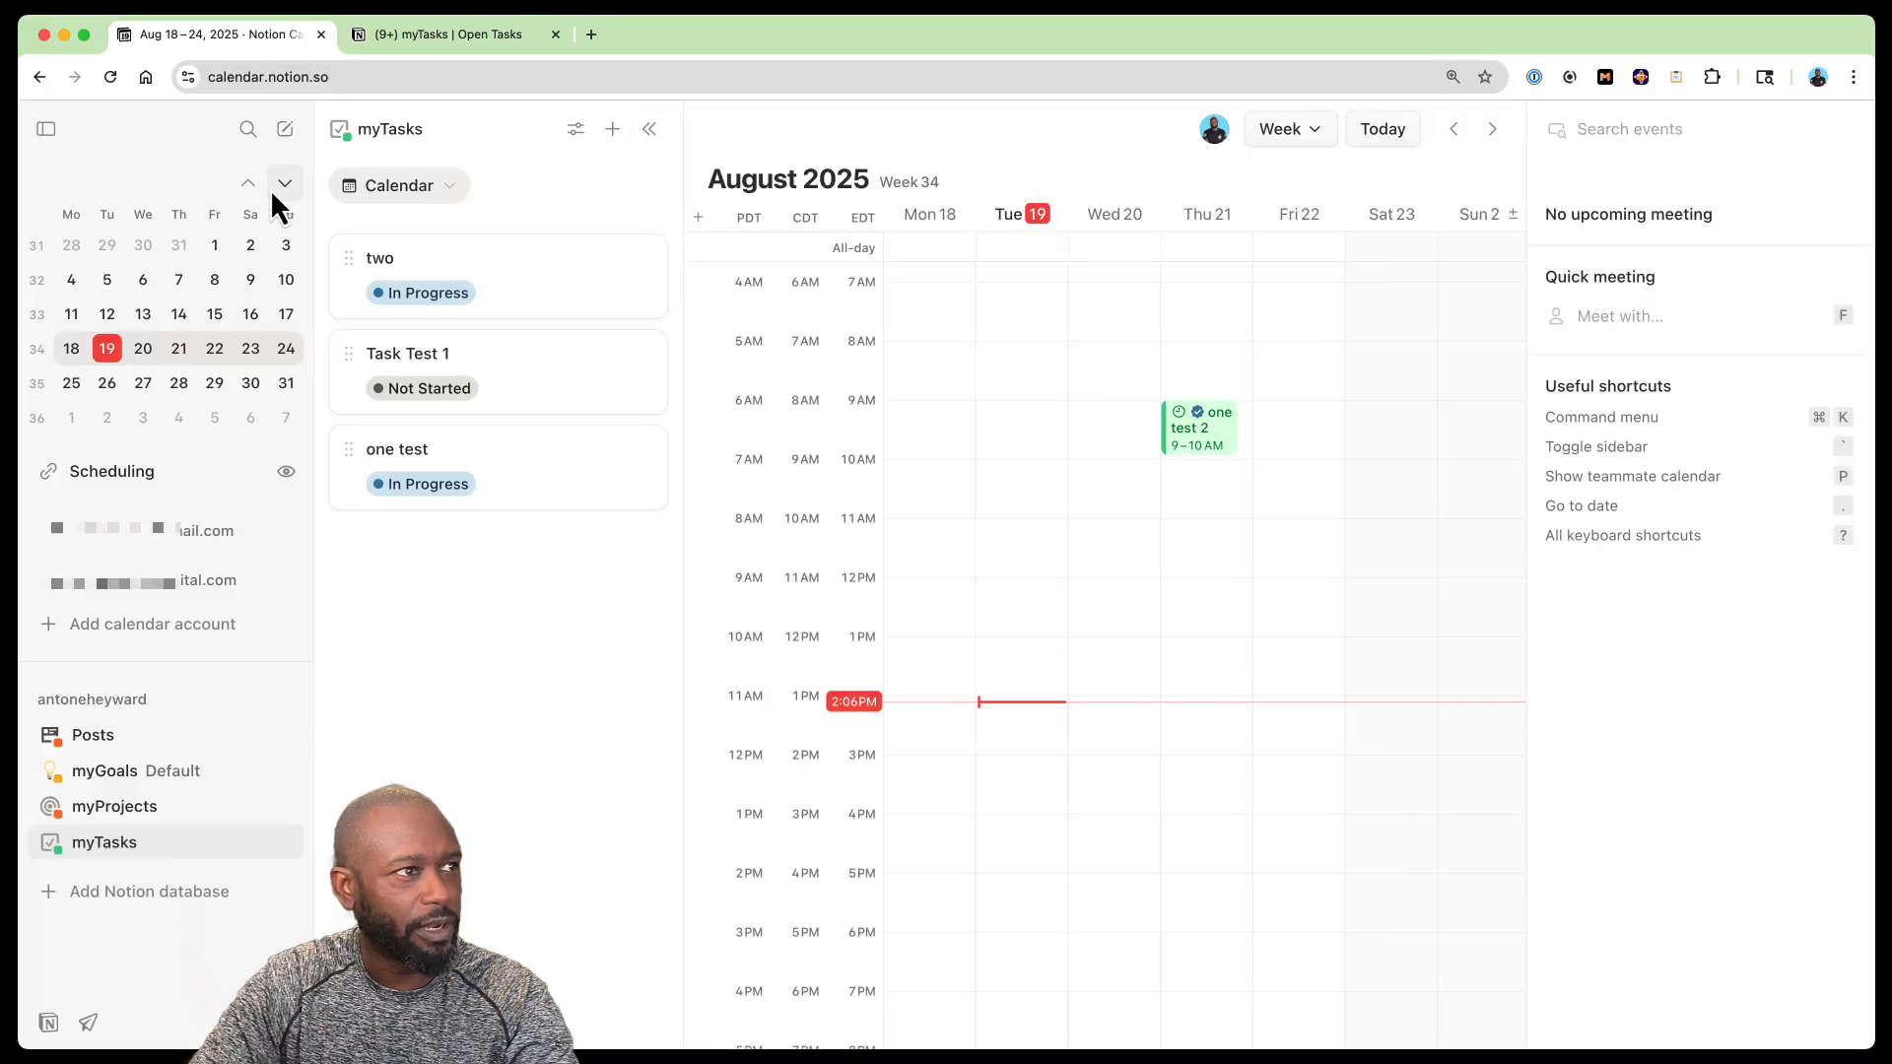
pyautogui.click(110, 79)
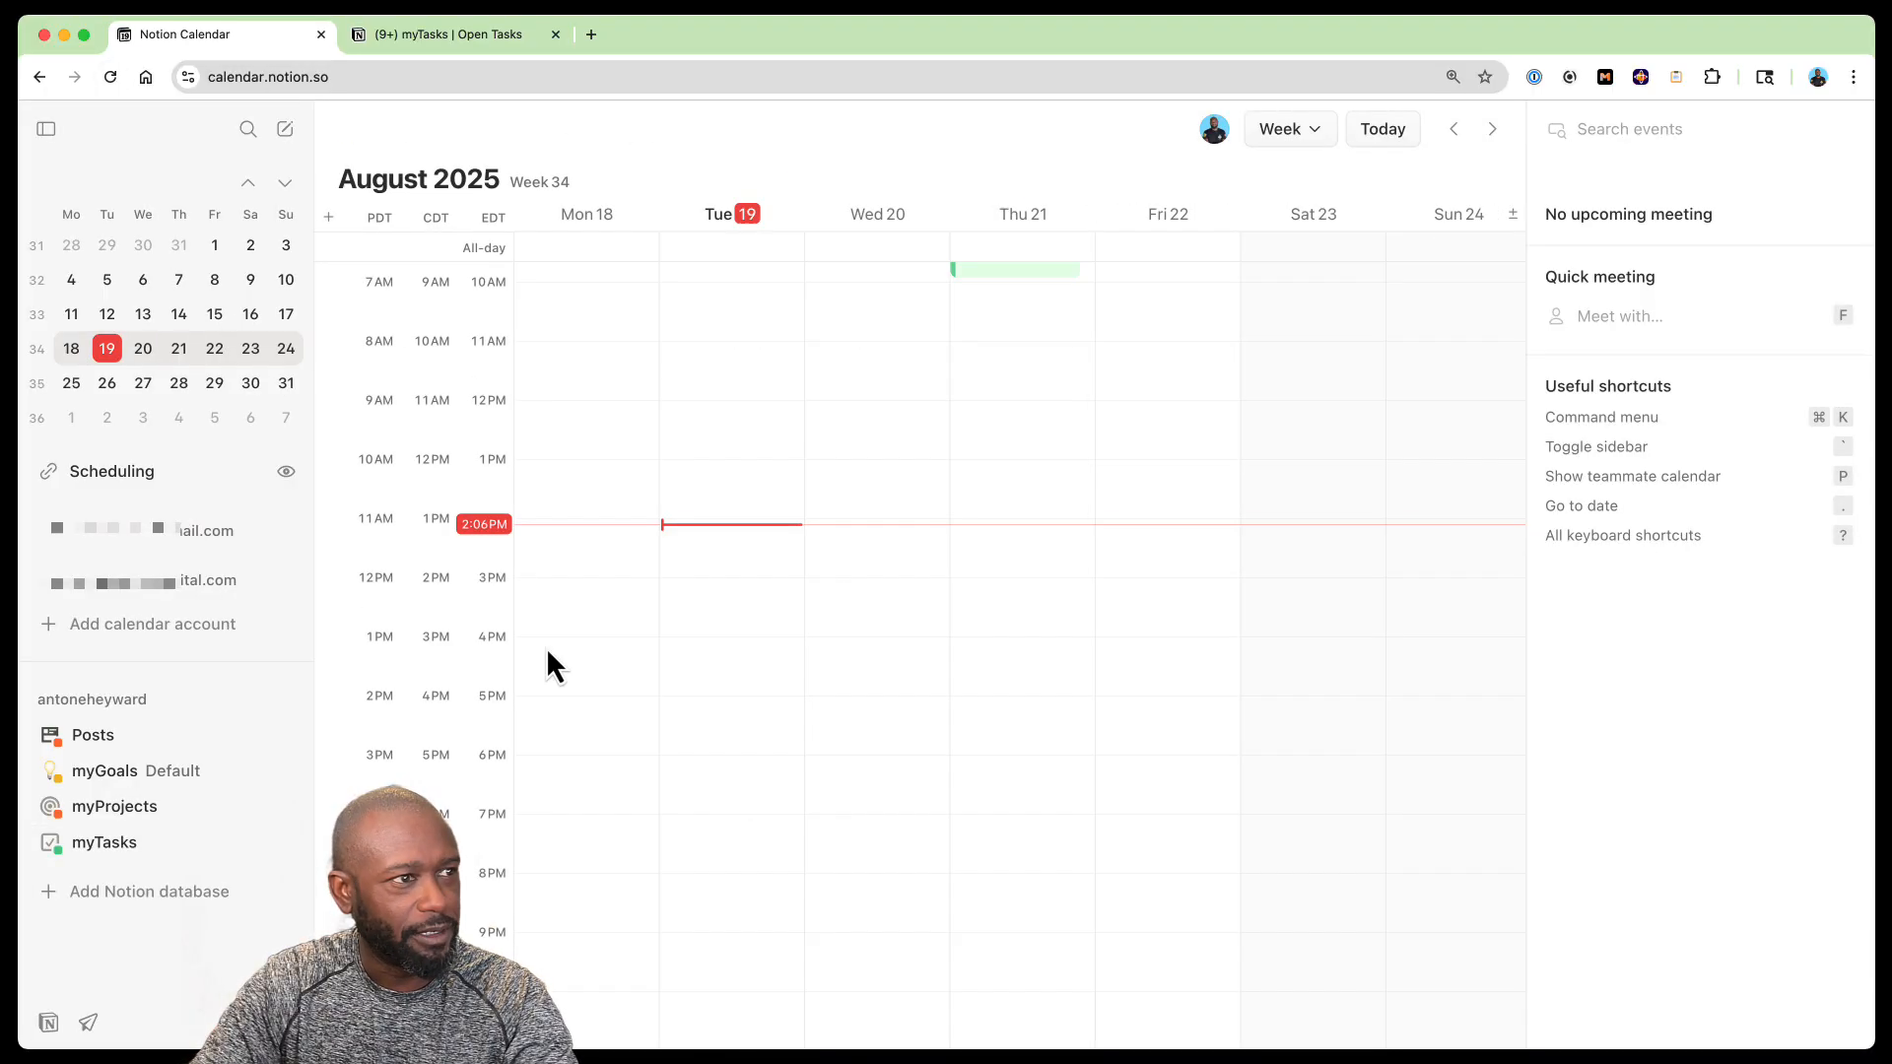
pyautogui.click(154, 853)
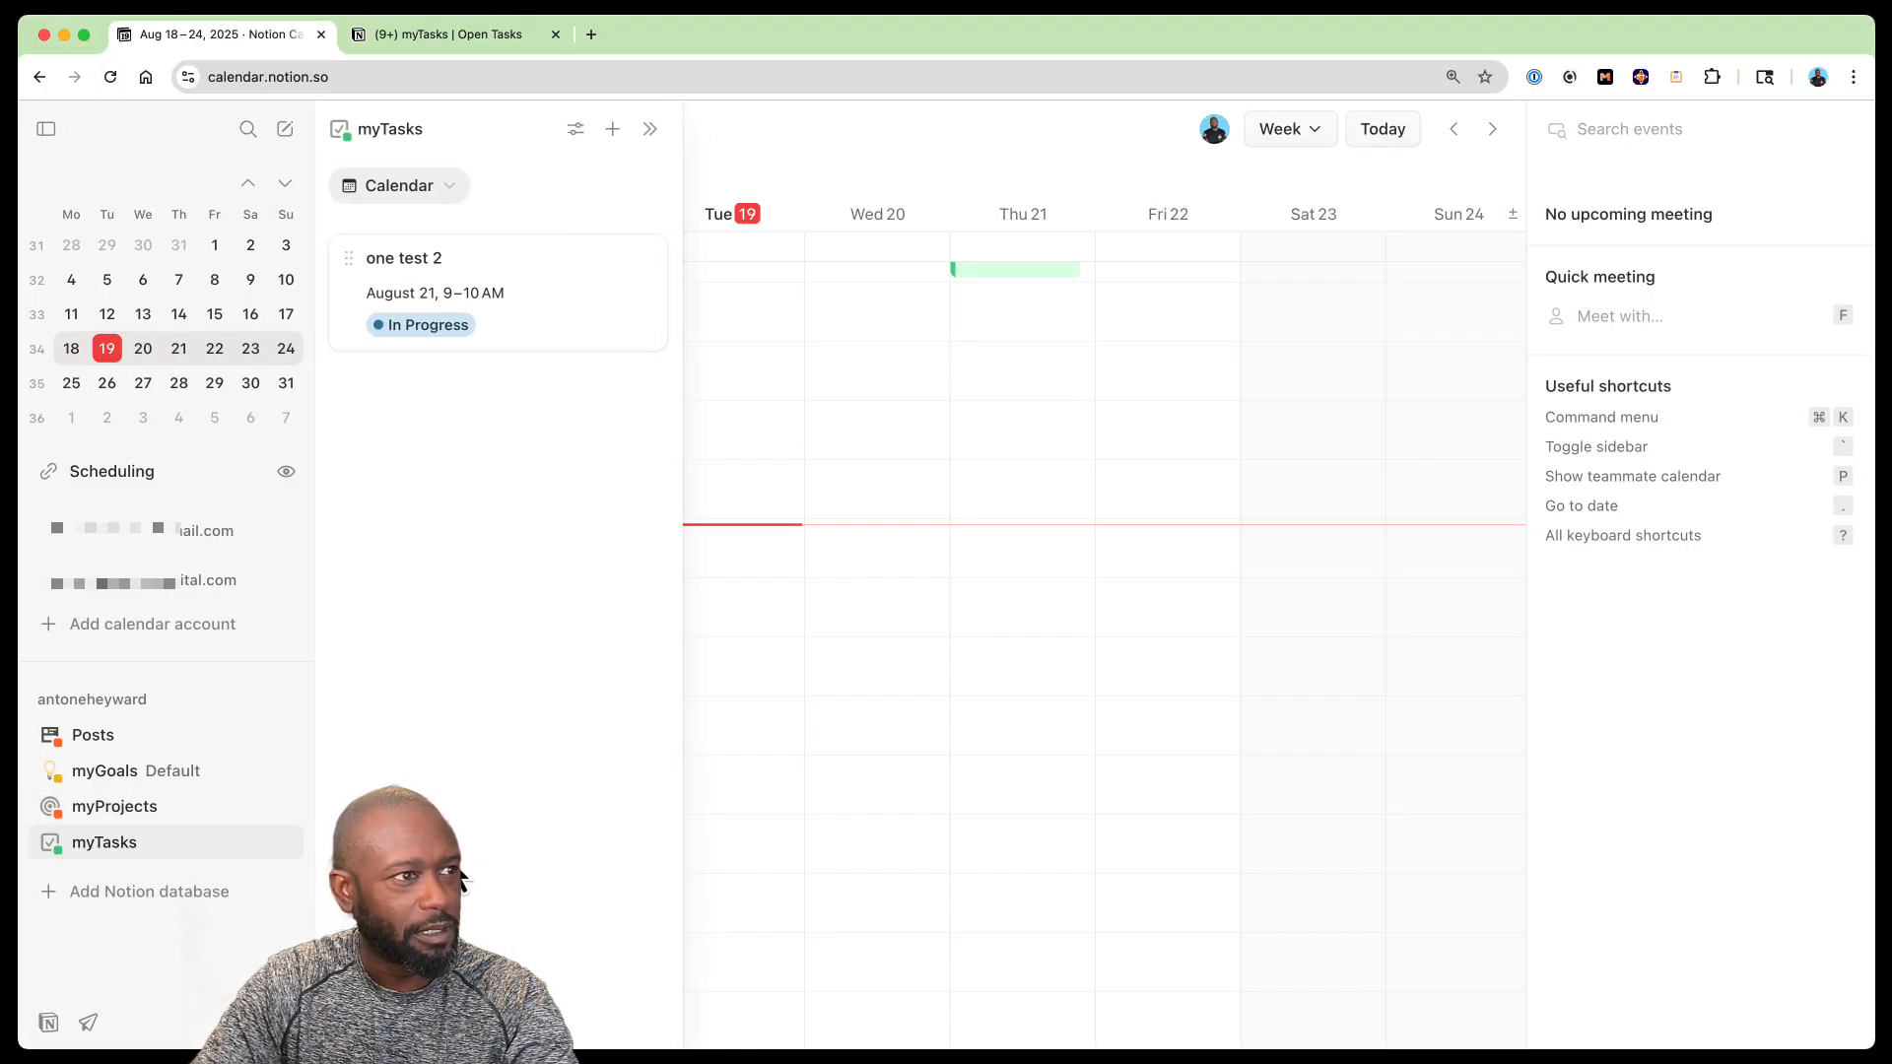